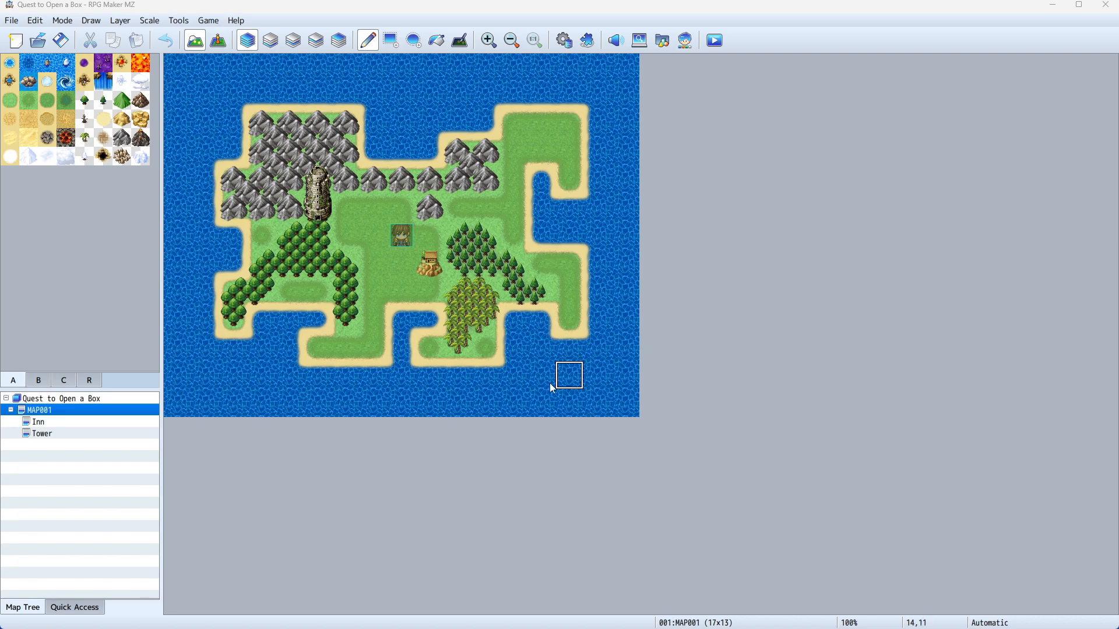
# Look over the Inn and Tower maps, and return to the world map MAP001.
pyautogui.click(51, 423)
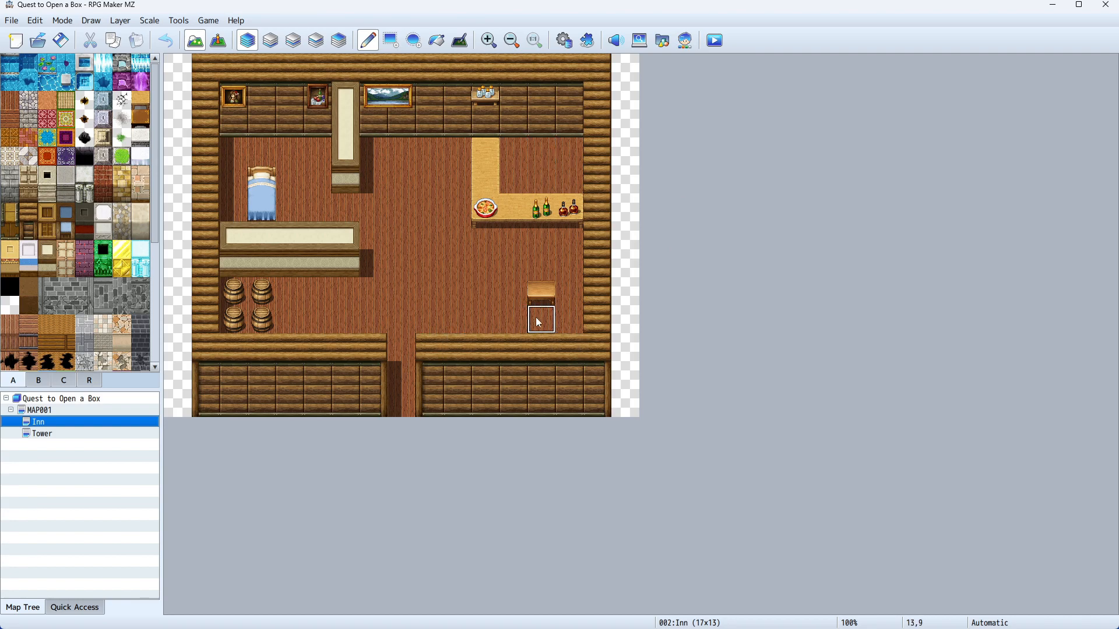
pyautogui.click(49, 437)
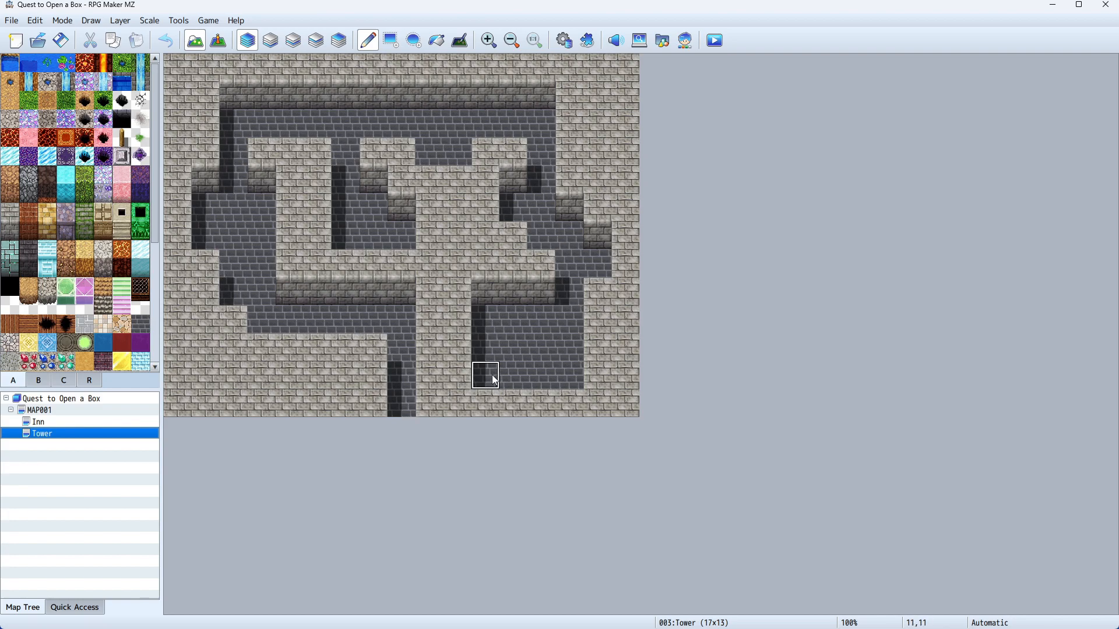
pyautogui.click(49, 412)
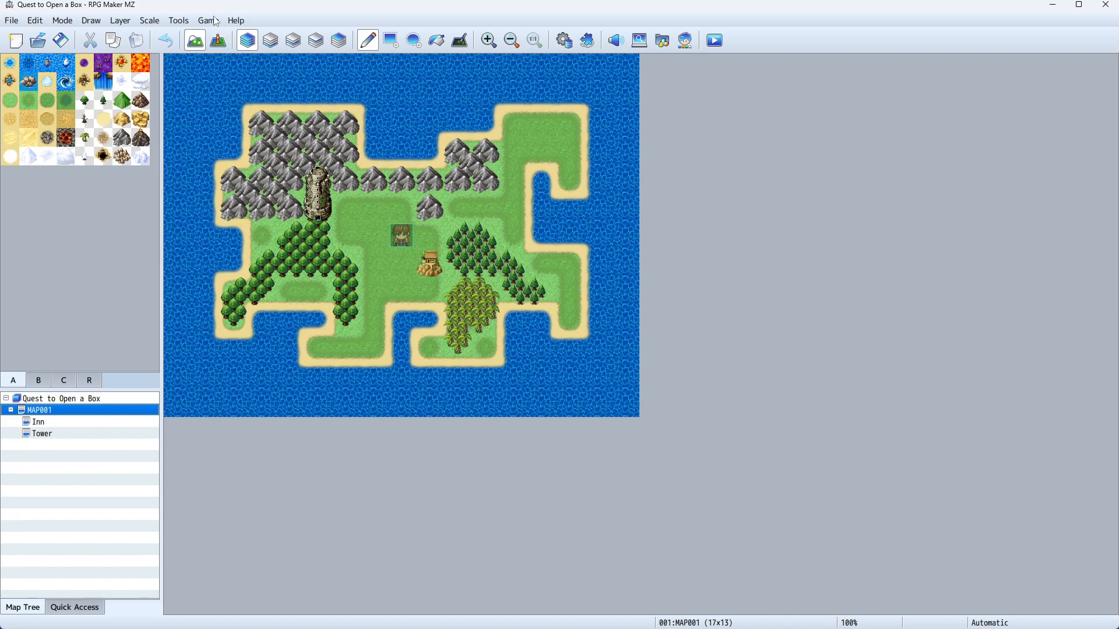
# In event mode, create a quick Transfer event on the tower's base tile (5,5) of MAP001 leading to the Tower map entrance (8,12).
pyautogui.click(219, 41)
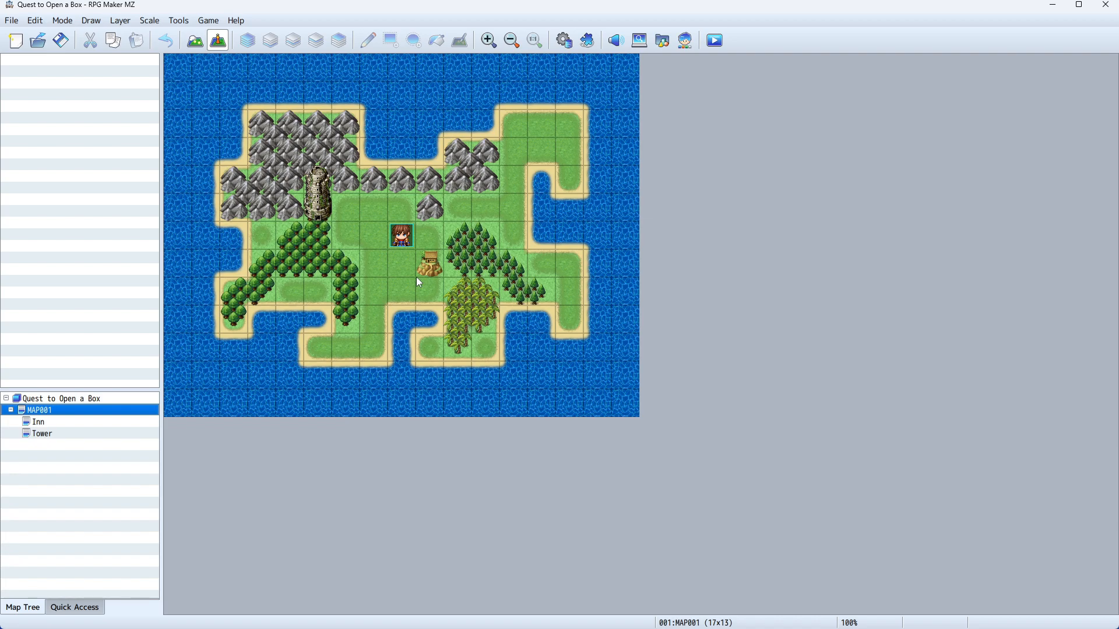
pyautogui.click(317, 211)
pyautogui.rightClick(318, 211)
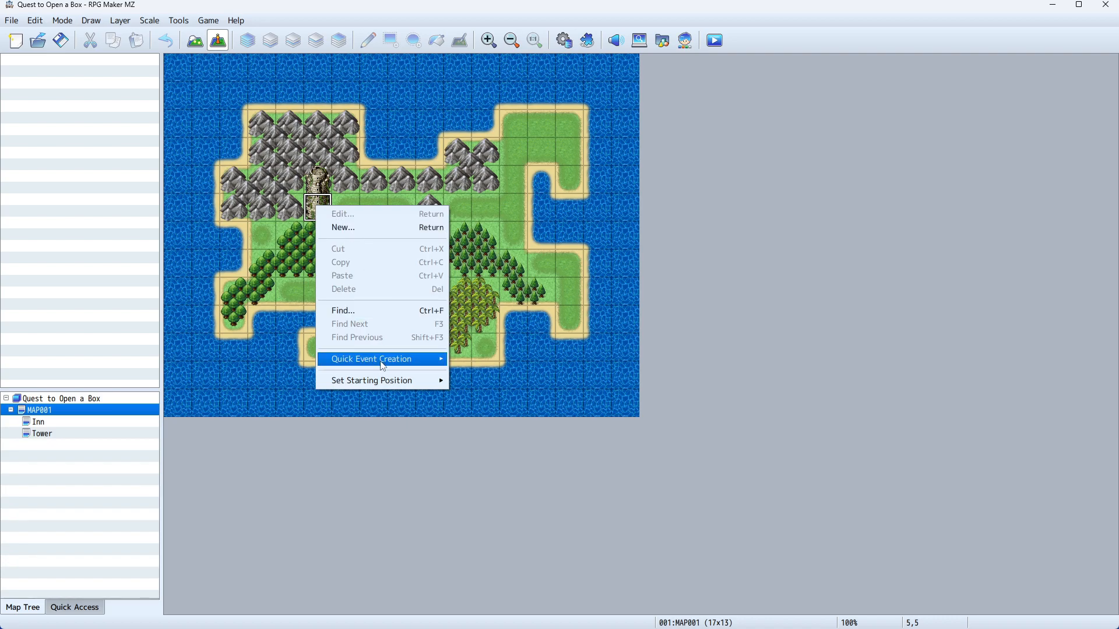
pyautogui.moveTo(384, 366)
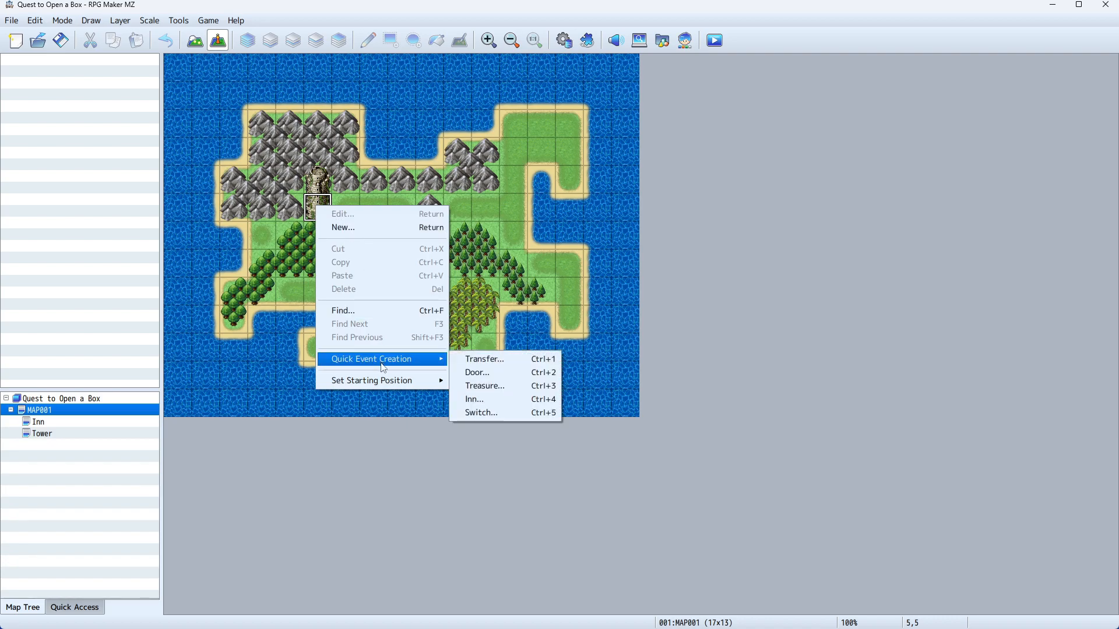
pyautogui.click(514, 359)
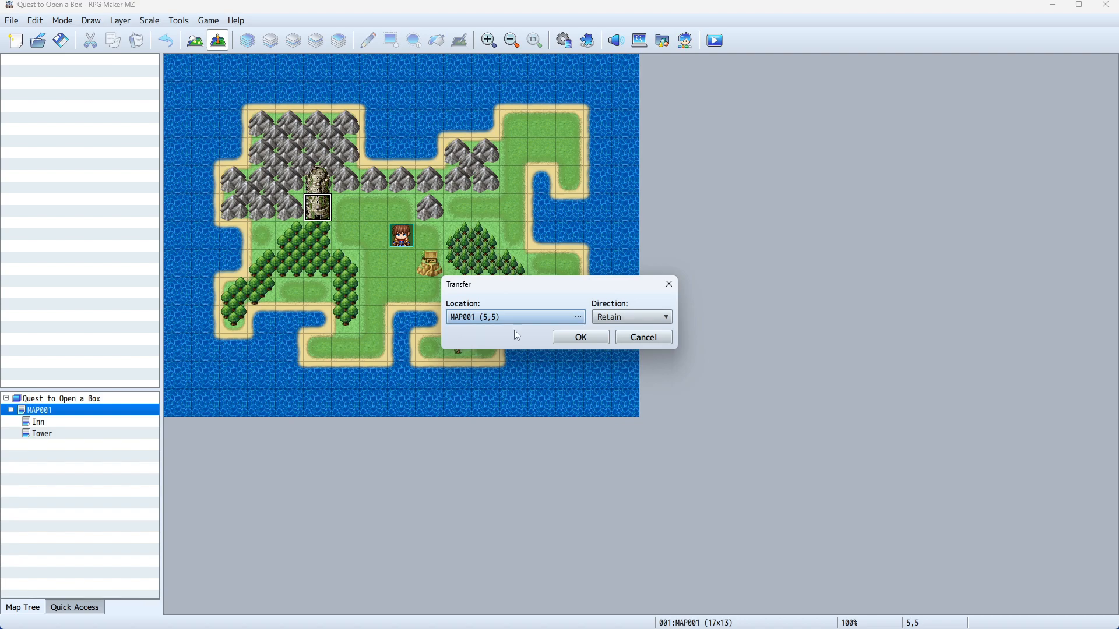
pyautogui.click(476, 318)
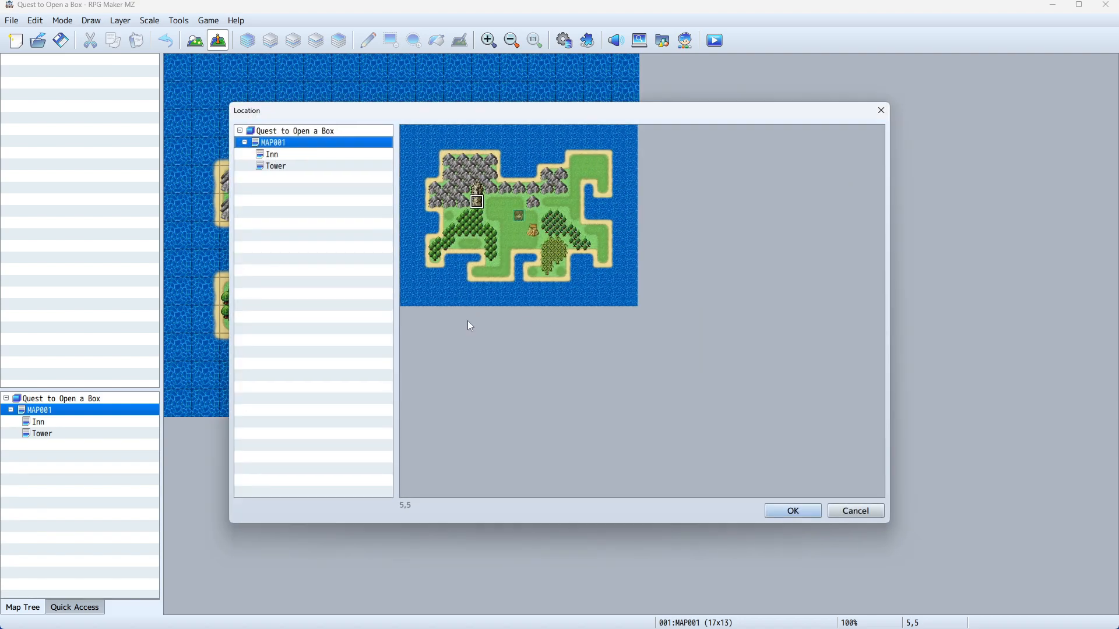
pyautogui.click(289, 170)
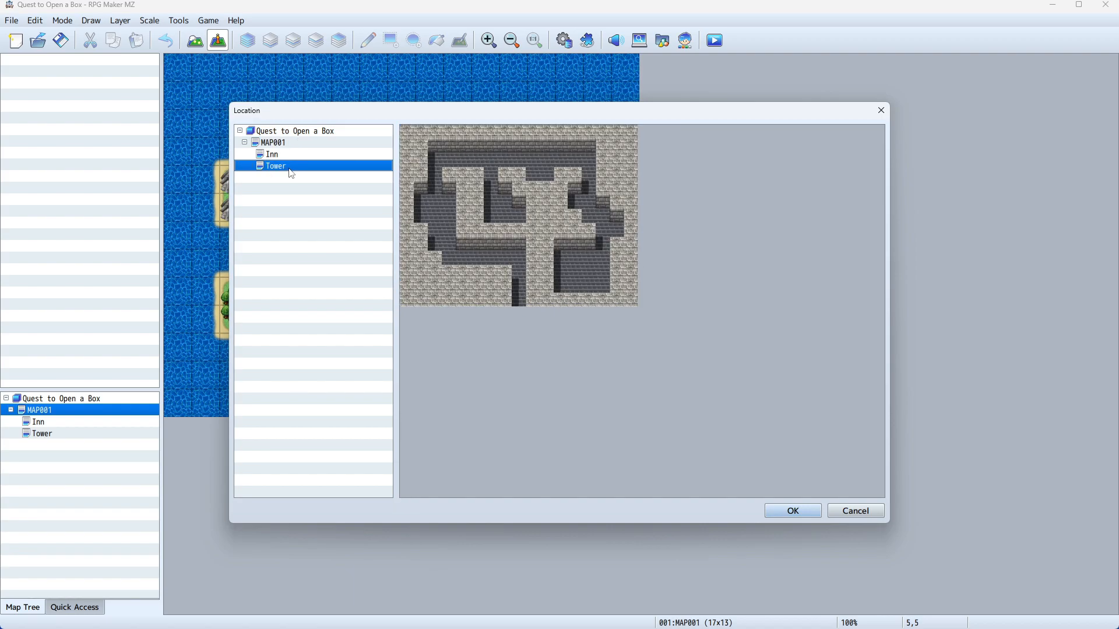
pyautogui.click(519, 295)
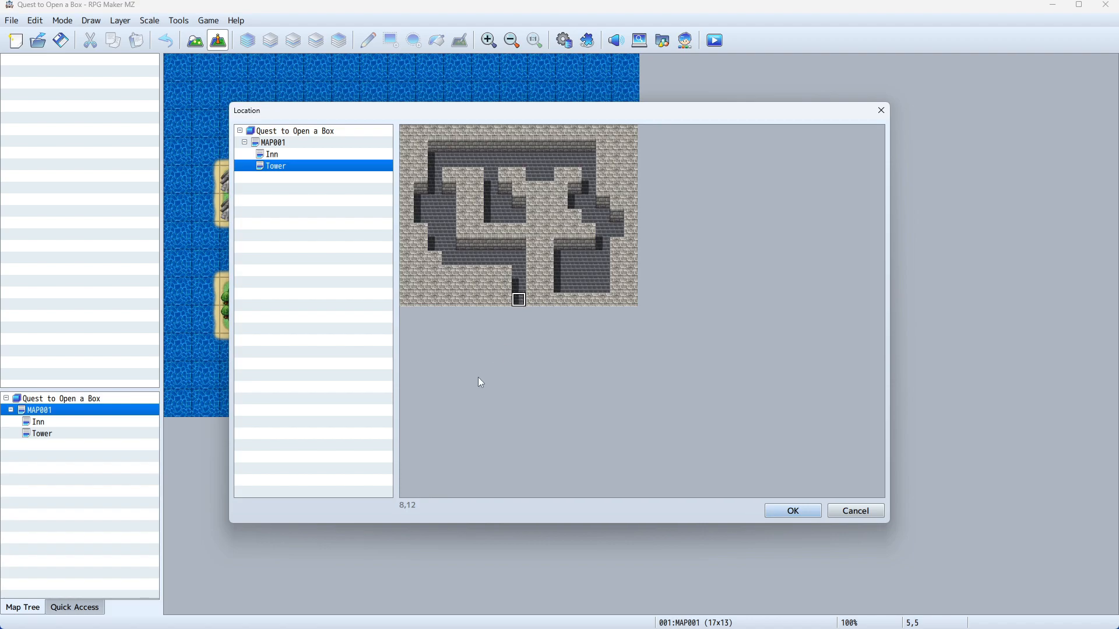
pyautogui.click(799, 514)
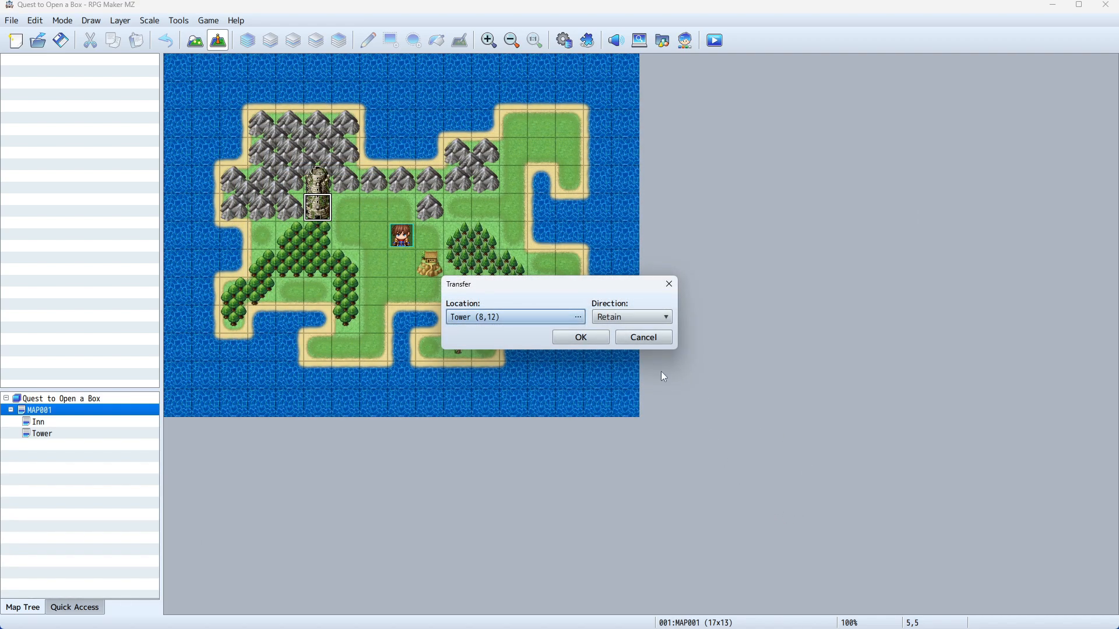
pyautogui.click(583, 342)
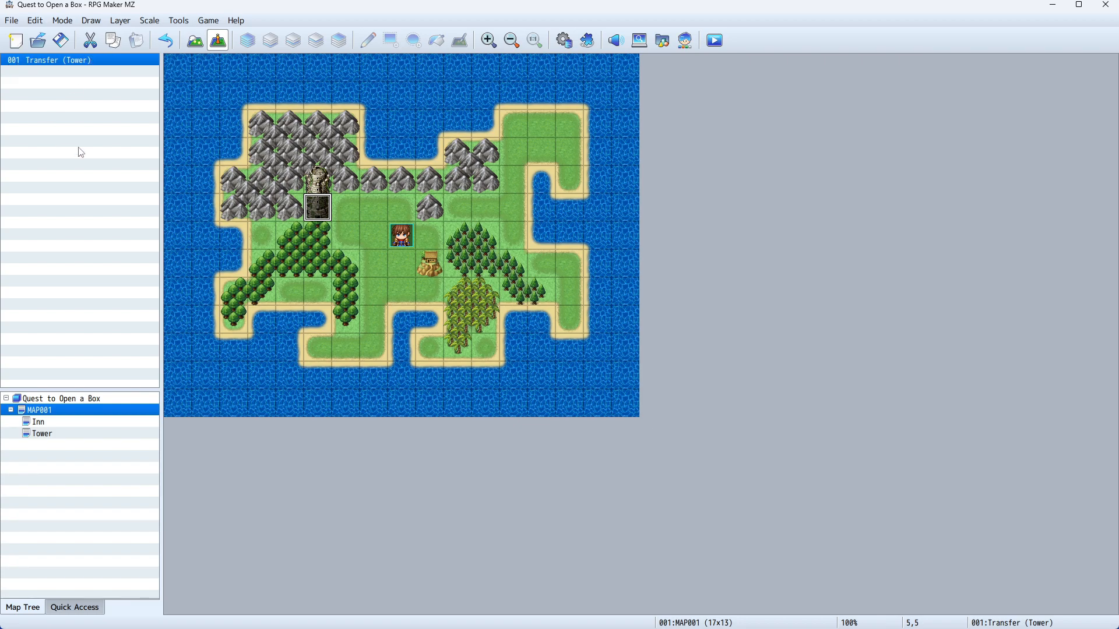
# Create a quick Transfer event on MAP001's building tile (9,7) leading to the Inn map's entrance at (8,12).
pyautogui.click(433, 264)
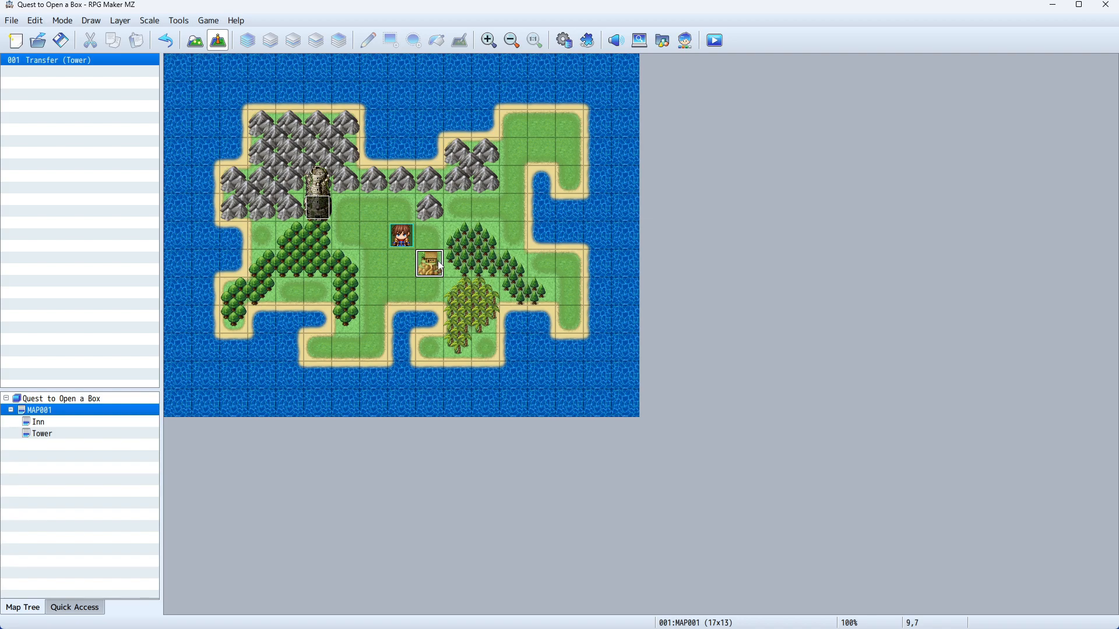
pyautogui.rightClick(436, 267)
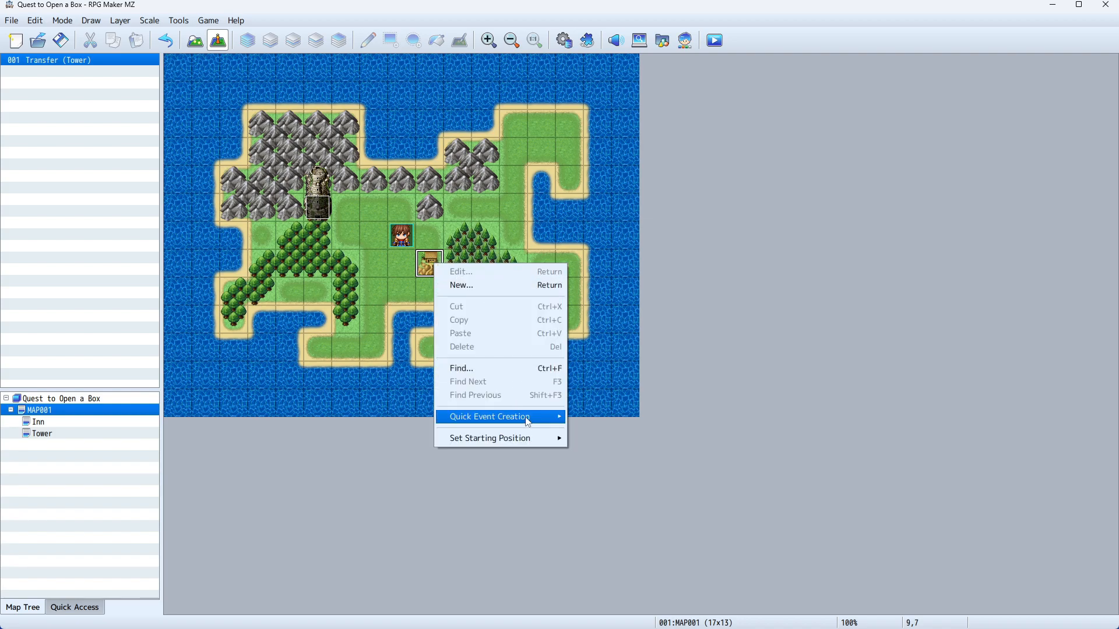
pyautogui.moveTo(513, 420)
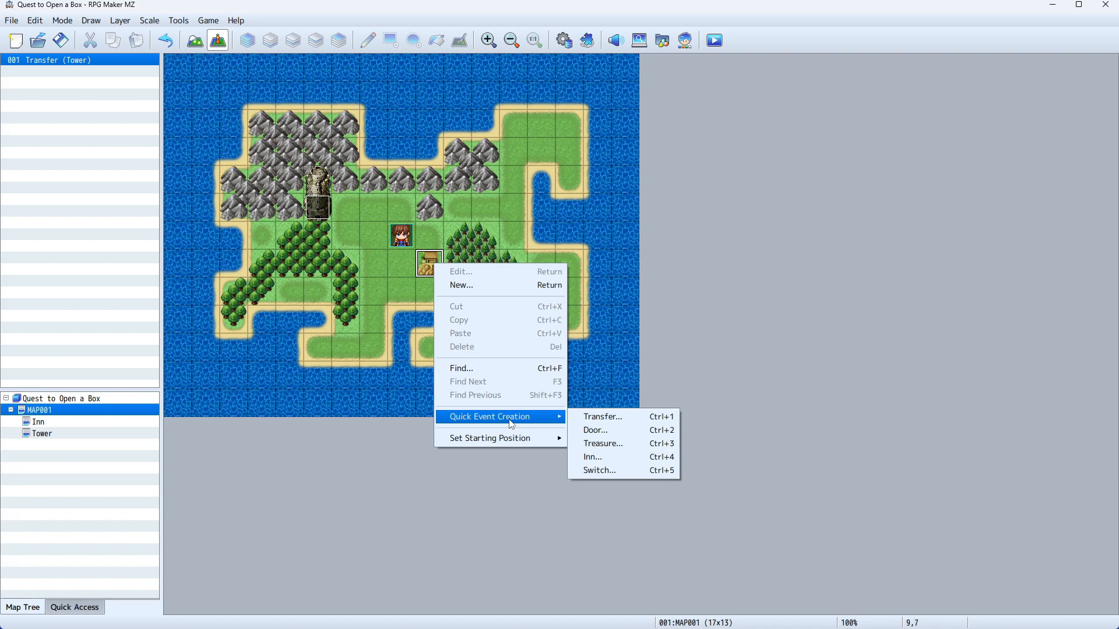
pyautogui.click(640, 418)
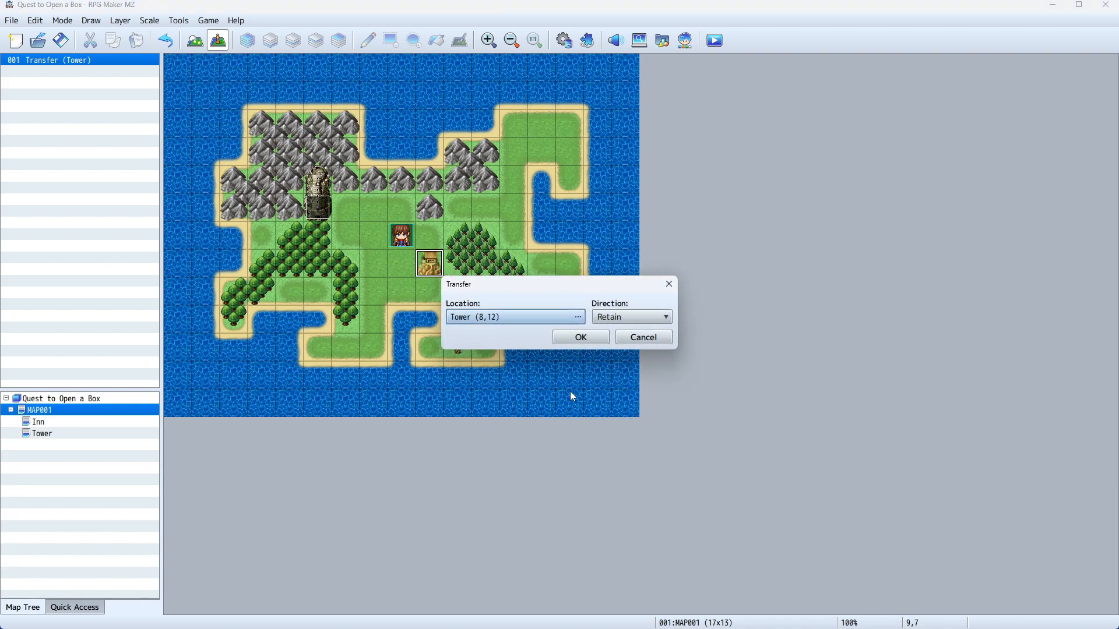
pyautogui.click(536, 324)
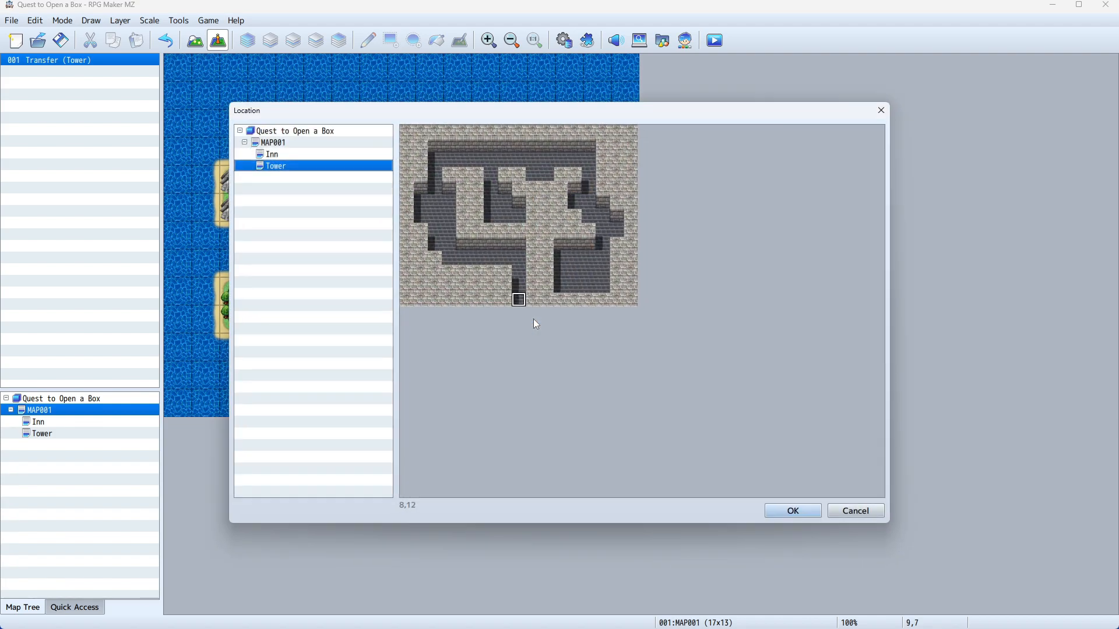
pyautogui.click(273, 158)
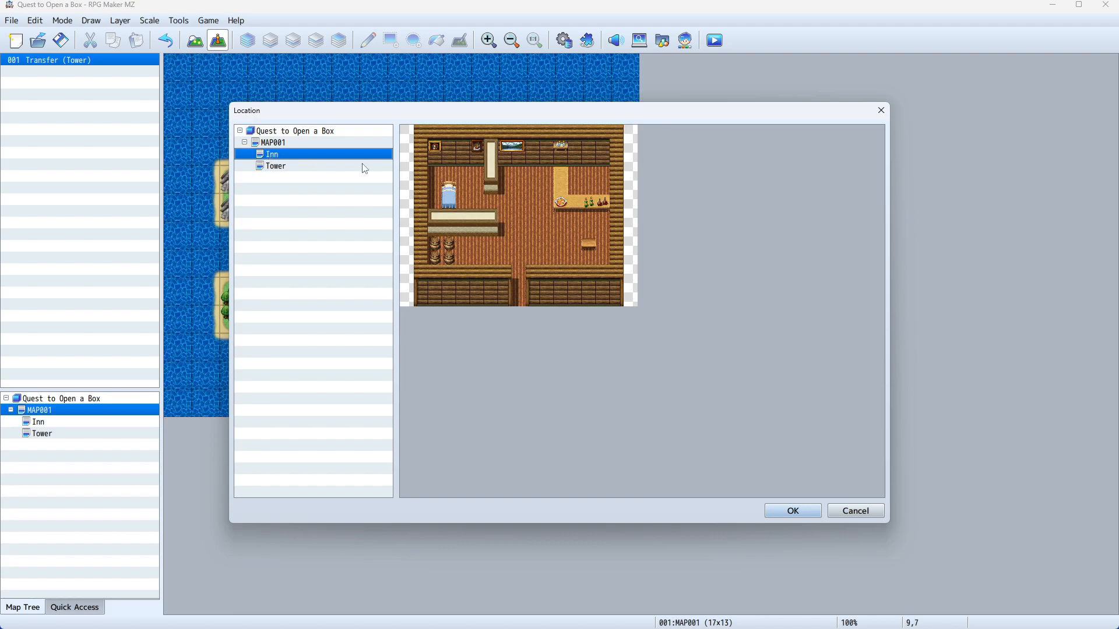
pyautogui.click(517, 299)
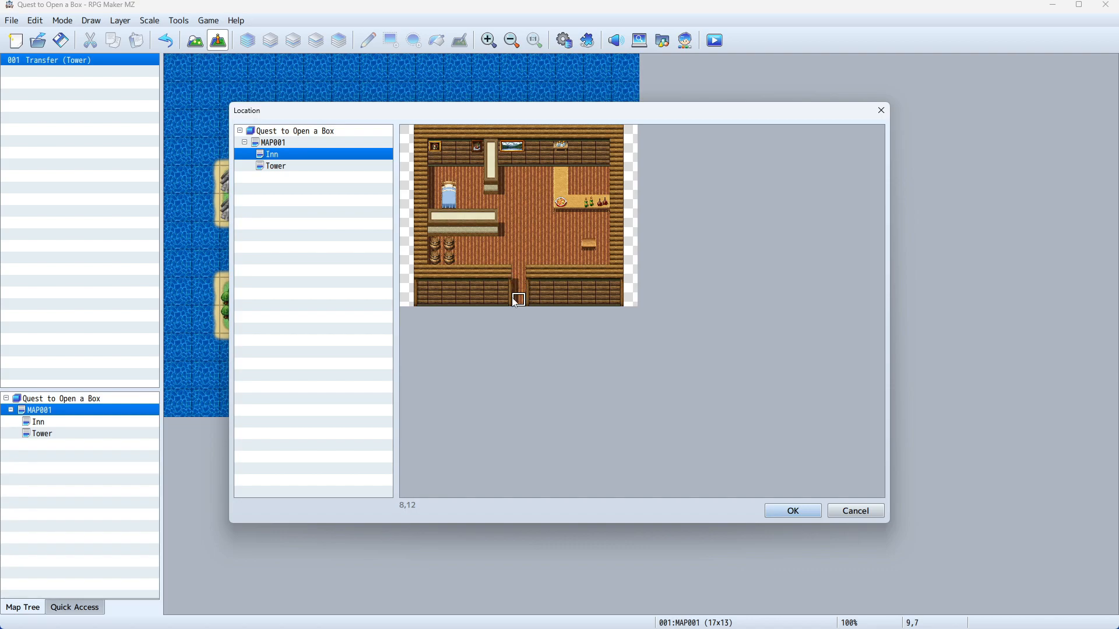
pyautogui.click(809, 512)
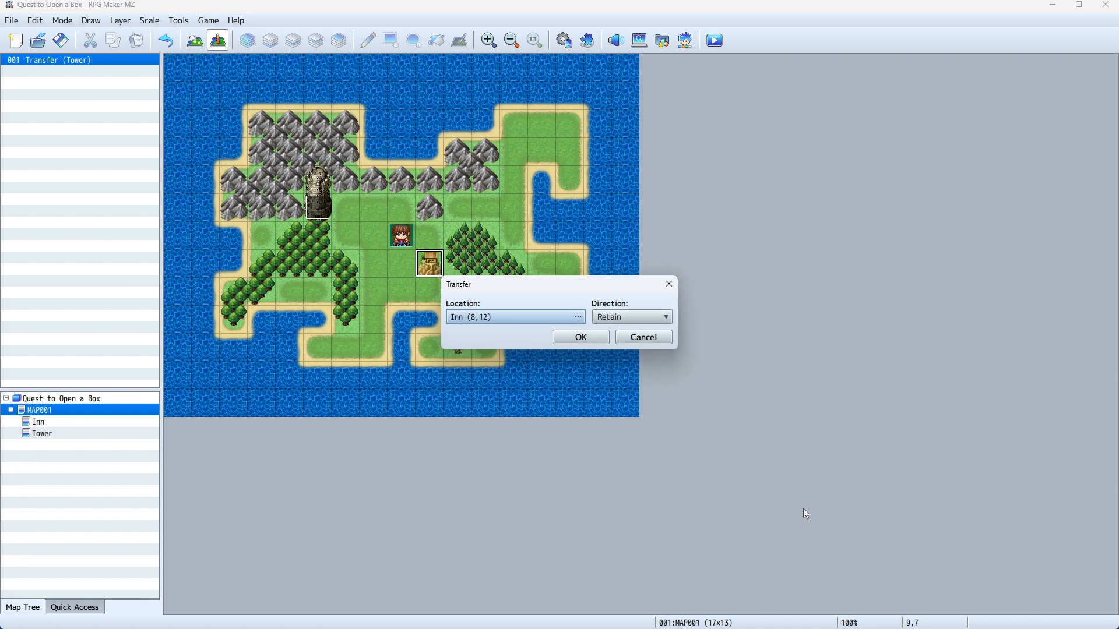
pyautogui.click(583, 338)
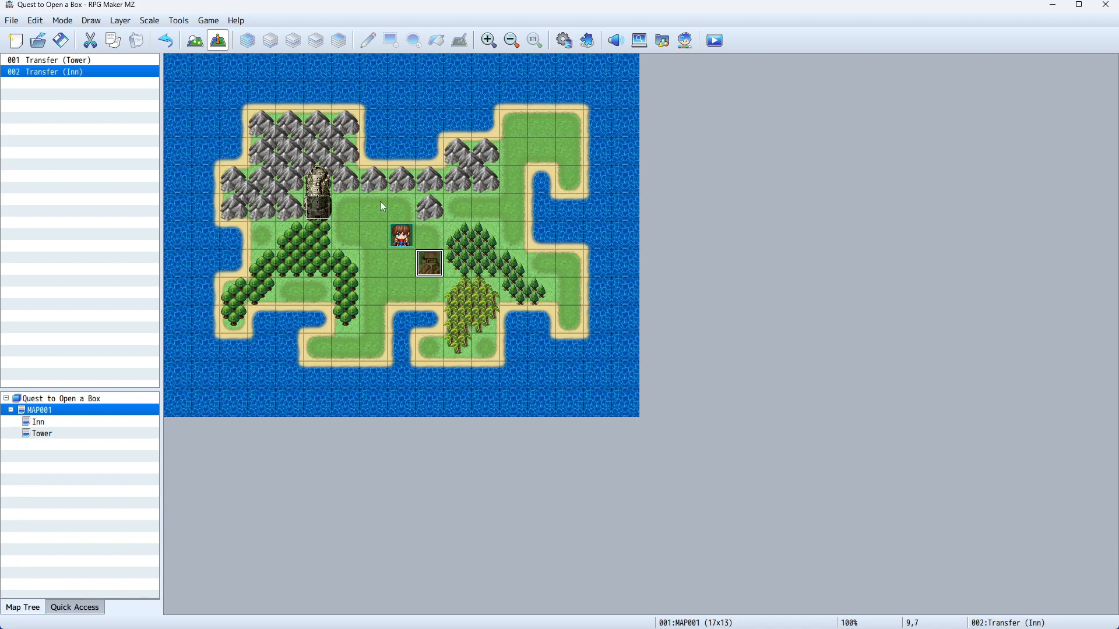
# On the Tower map, create a quick Transfer event at the entrance tile (8,12) leading back to the tower on MAP001 (5,5).
pyautogui.click(42, 434)
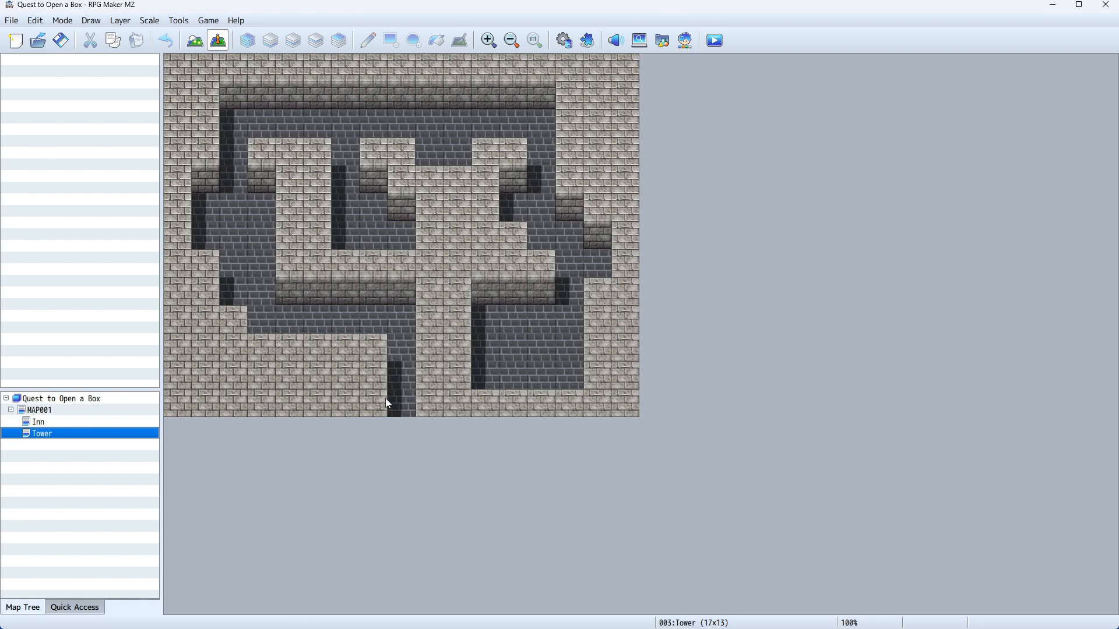
pyautogui.click(405, 411)
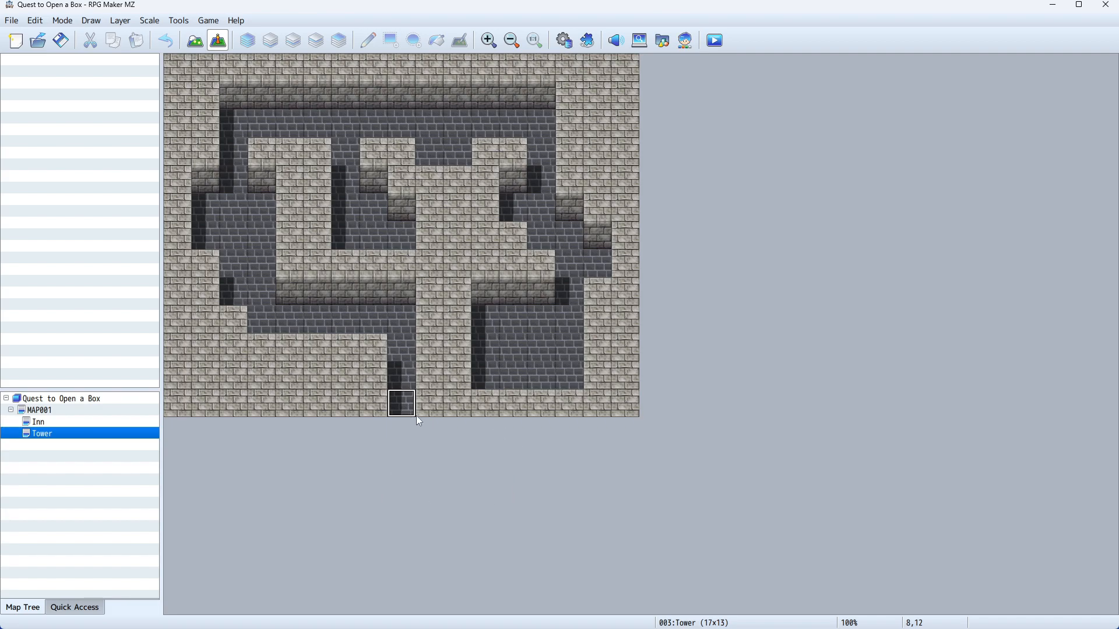
pyautogui.rightClick(400, 410)
pyautogui.moveTo(456, 568)
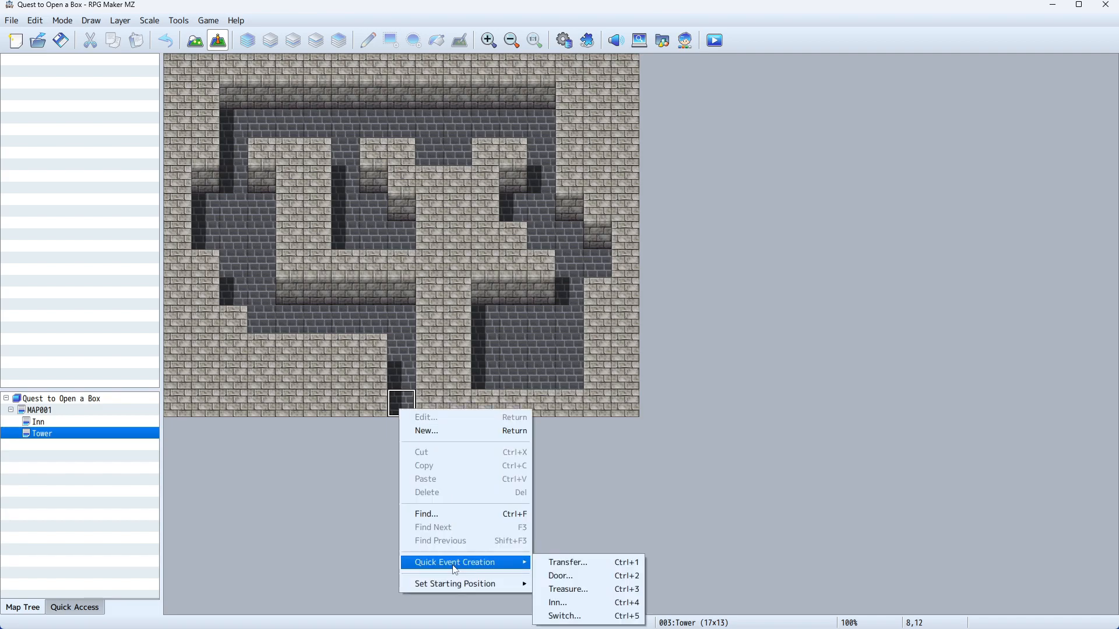
pyautogui.click(598, 569)
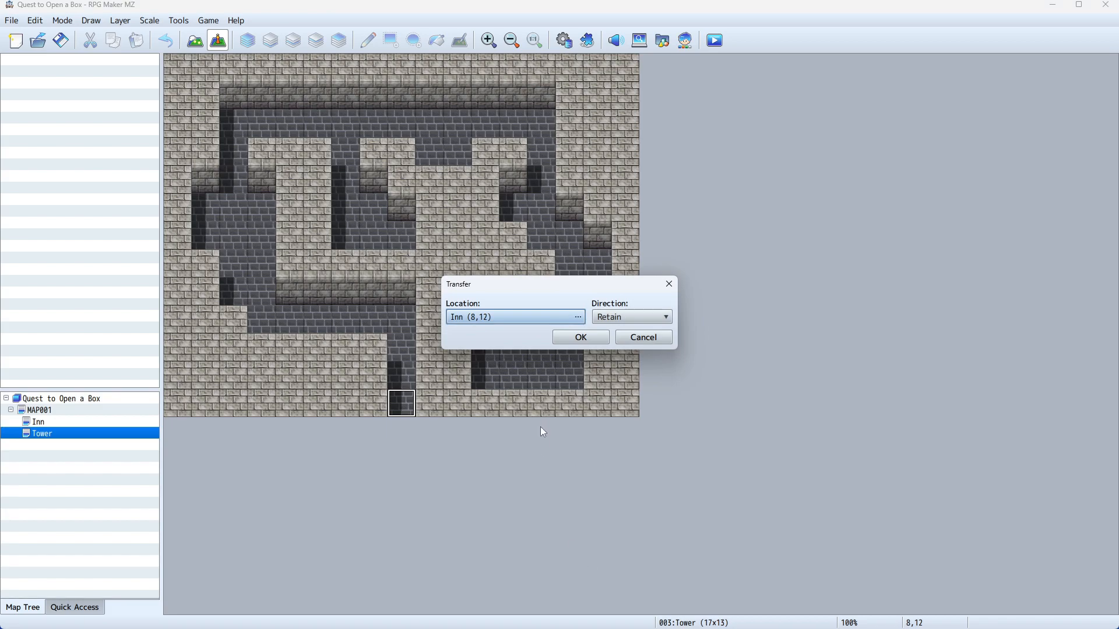
pyautogui.click(529, 318)
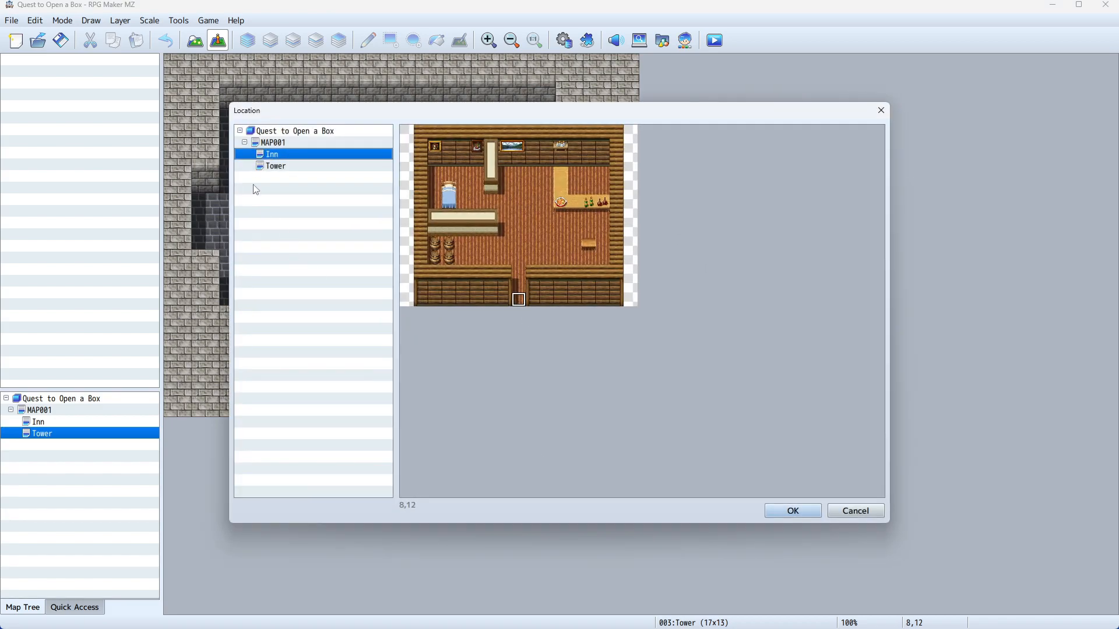
pyautogui.click(289, 144)
pyautogui.click(477, 204)
pyautogui.click(793, 511)
pyautogui.click(582, 339)
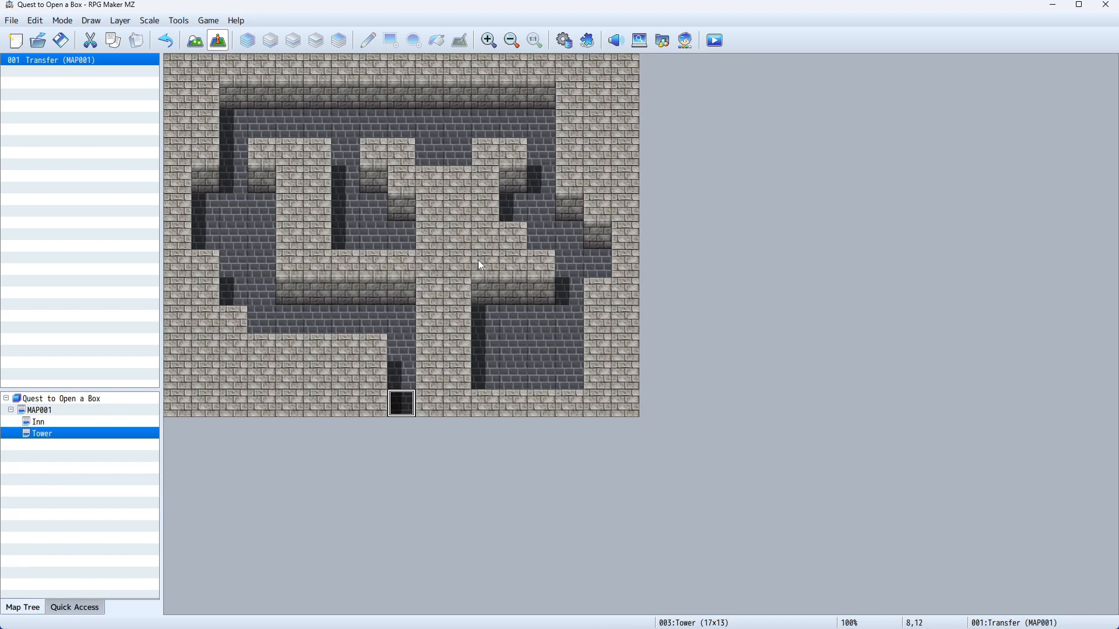
# On the Inn map, create a quick Transfer event at the doorway tile (8,12) leading to MAP001 (9,7), and save the project.
pyautogui.click(57, 421)
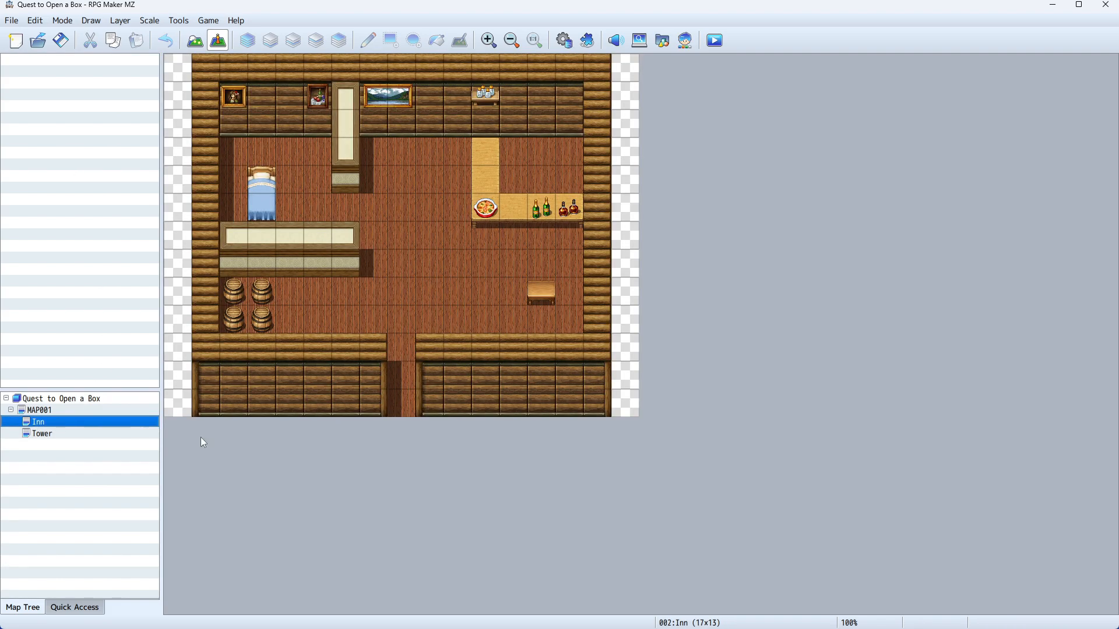
pyautogui.rightClick(405, 404)
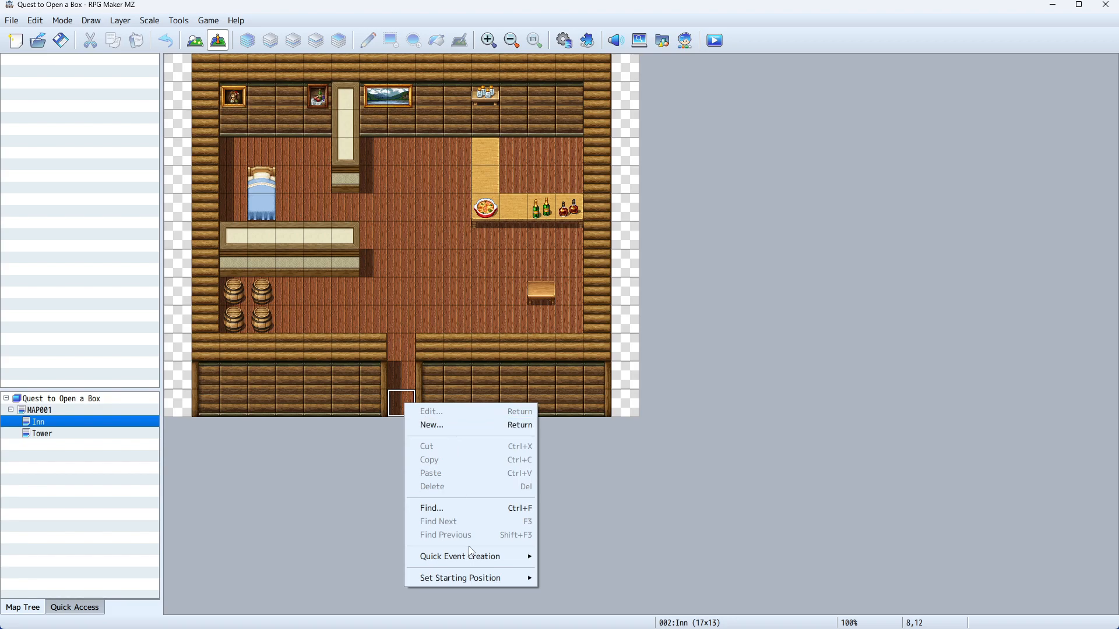
pyautogui.moveTo(471, 552)
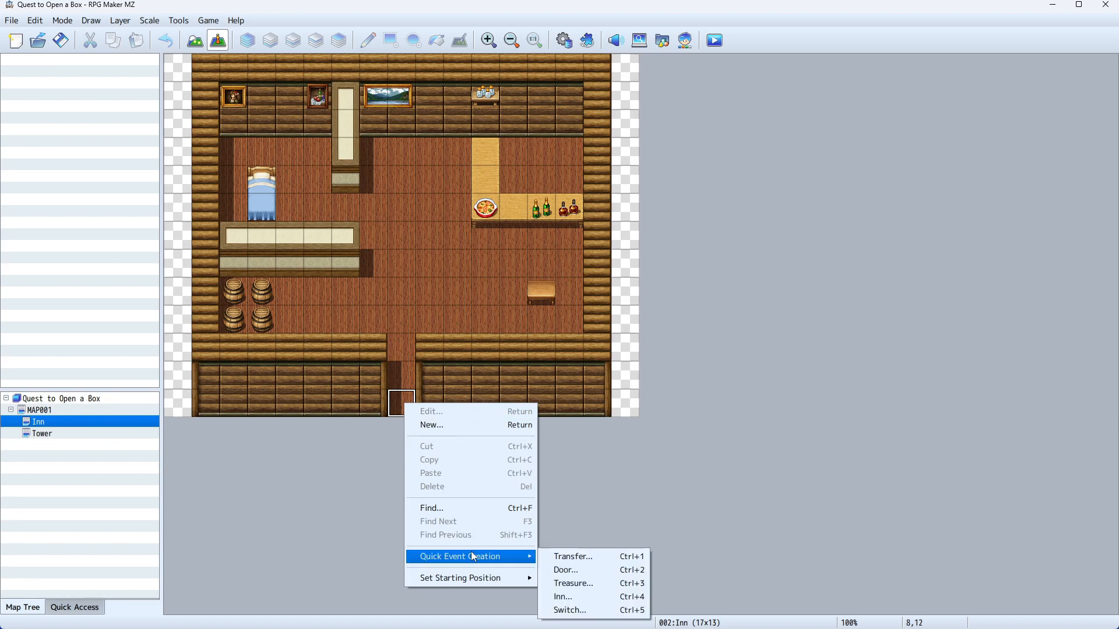
pyautogui.click(600, 563)
pyautogui.click(499, 320)
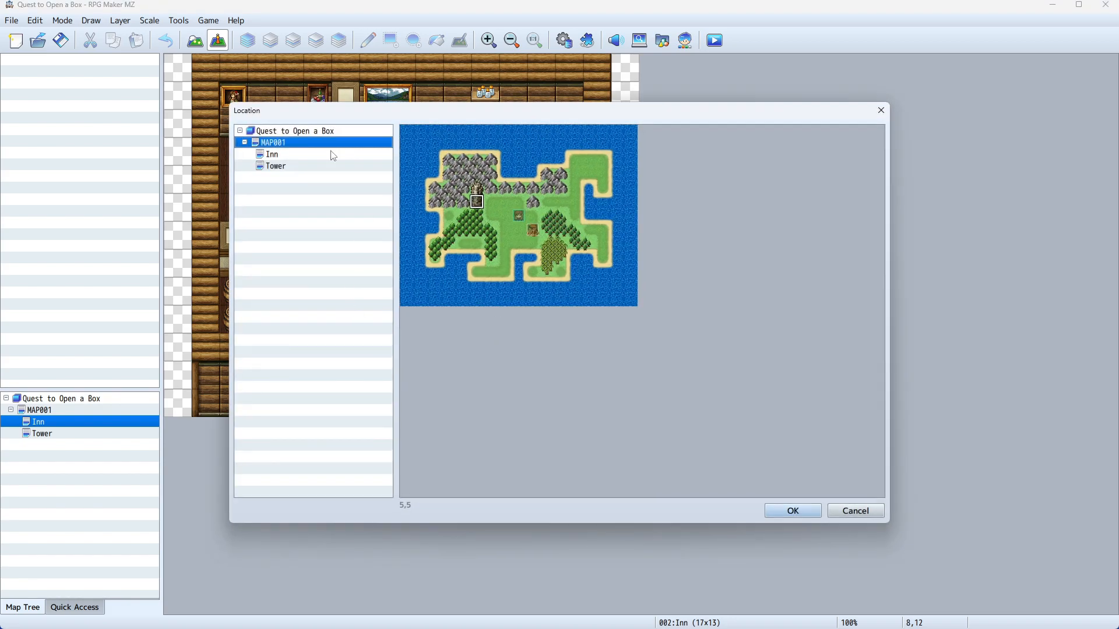
pyautogui.click(533, 230)
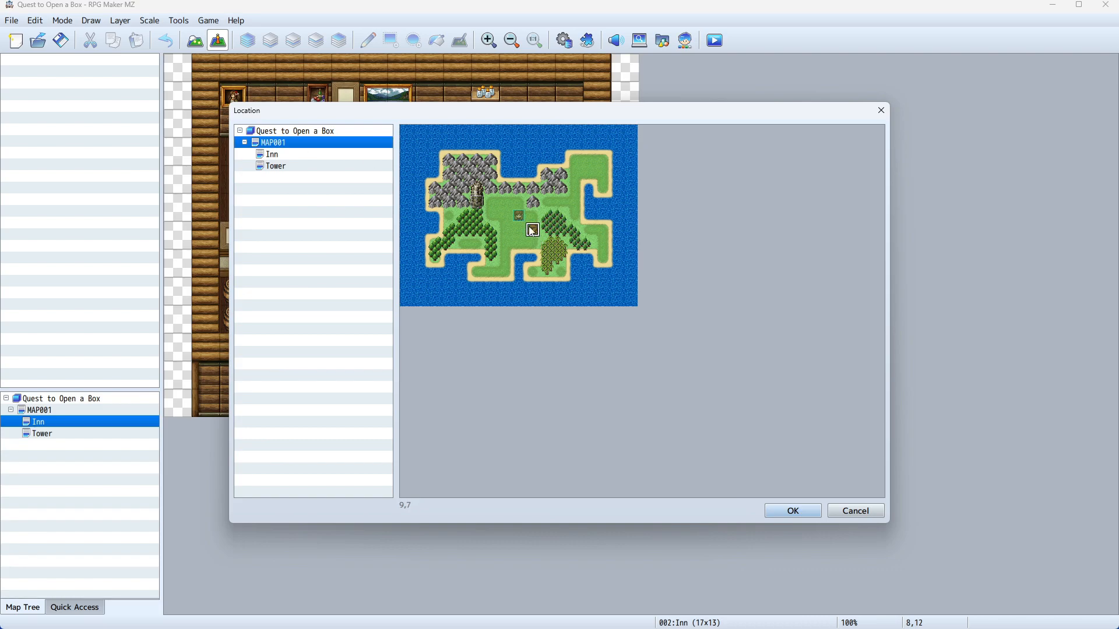
pyautogui.click(804, 513)
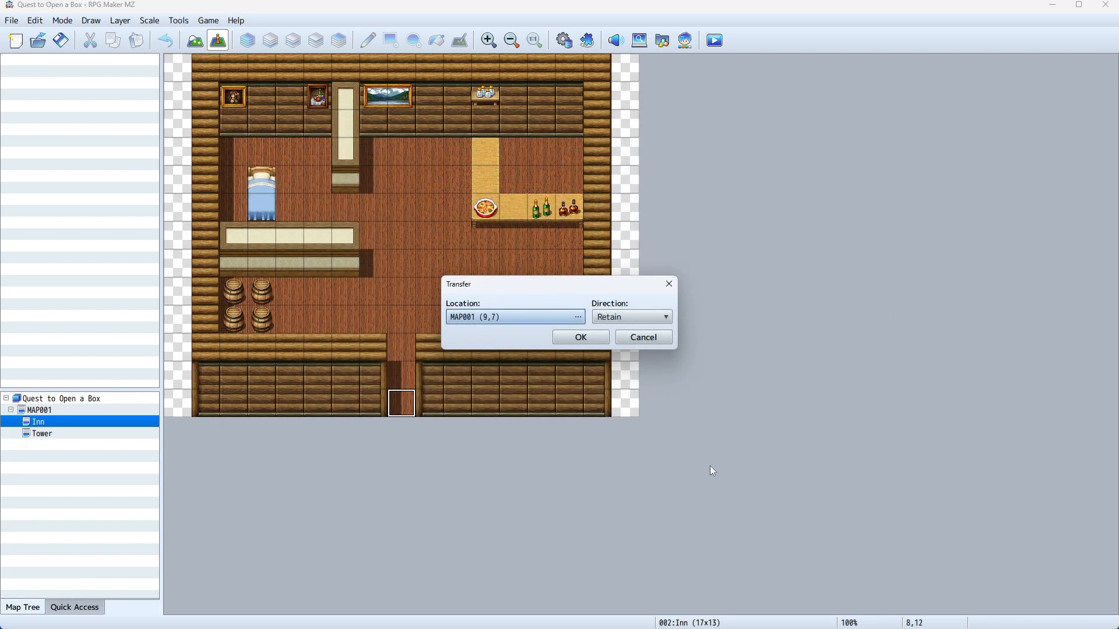
pyautogui.click(581, 338)
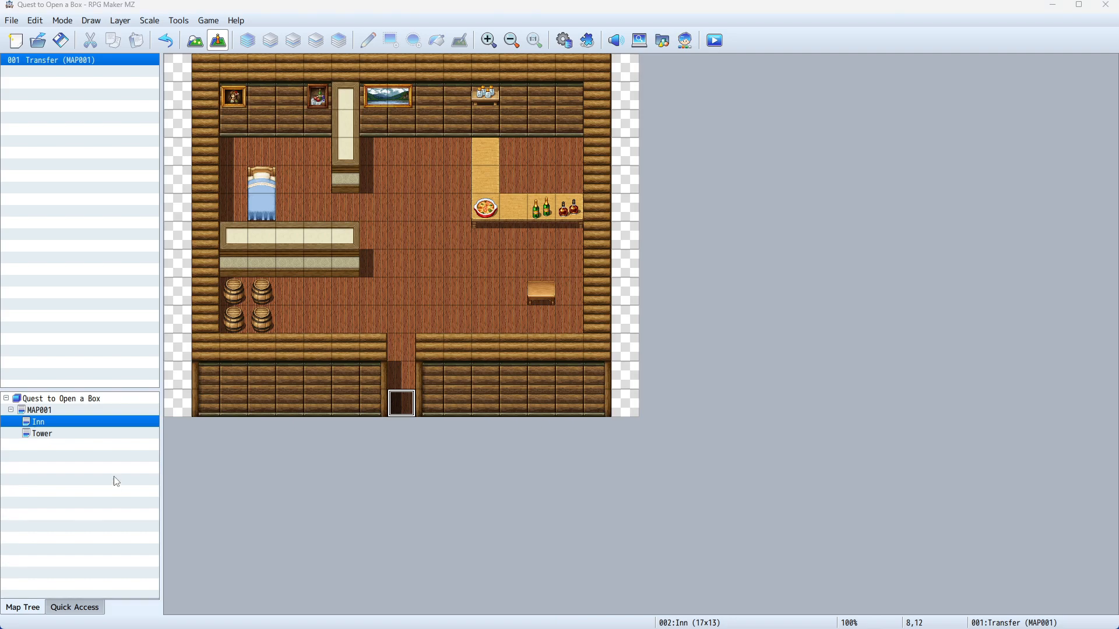
pyautogui.click(55, 35)
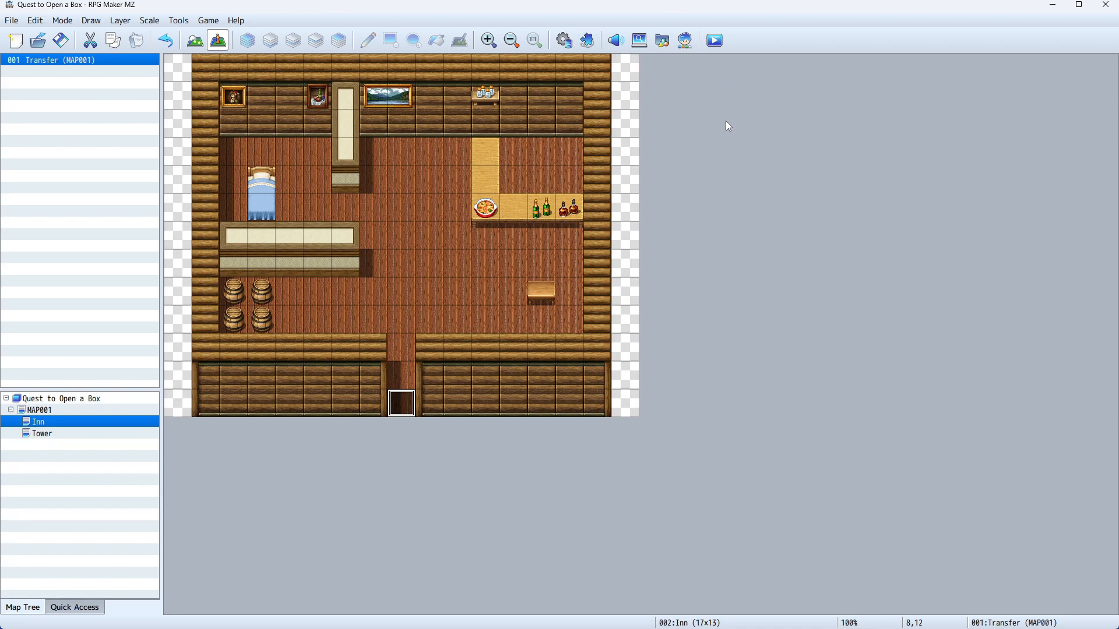
# Playtest the game with a new game, walking the party into the tower and back out to the world map.
pyautogui.click(715, 40)
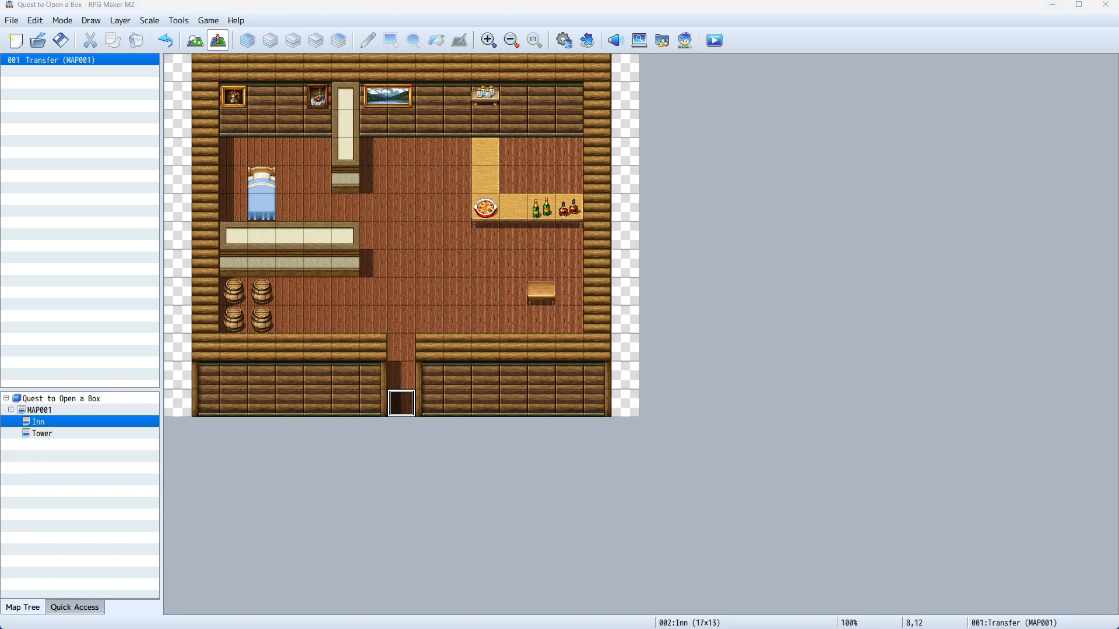
pyautogui.moveTo(0, 139); pyautogui.dragTo(534, 139)
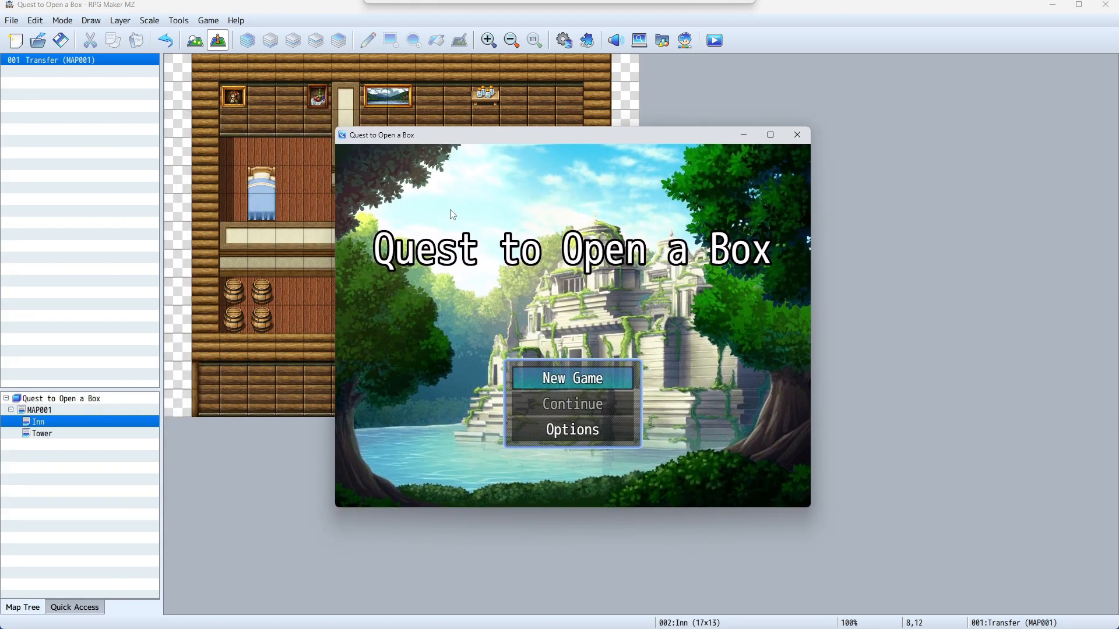
pyautogui.click(575, 383)
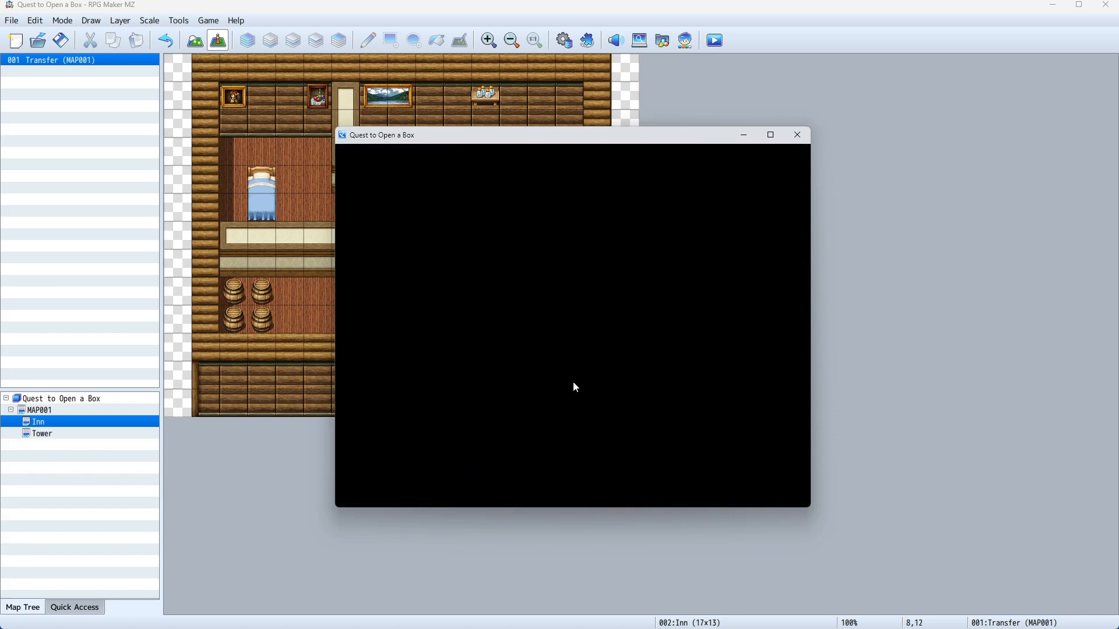
pyautogui.press('Left')
pyautogui.press('Left')
pyautogui.press('Left')
pyautogui.press('Left')
pyautogui.press('Up')
pyautogui.press('Up')
pyautogui.press('Up')
pyautogui.press('Up')
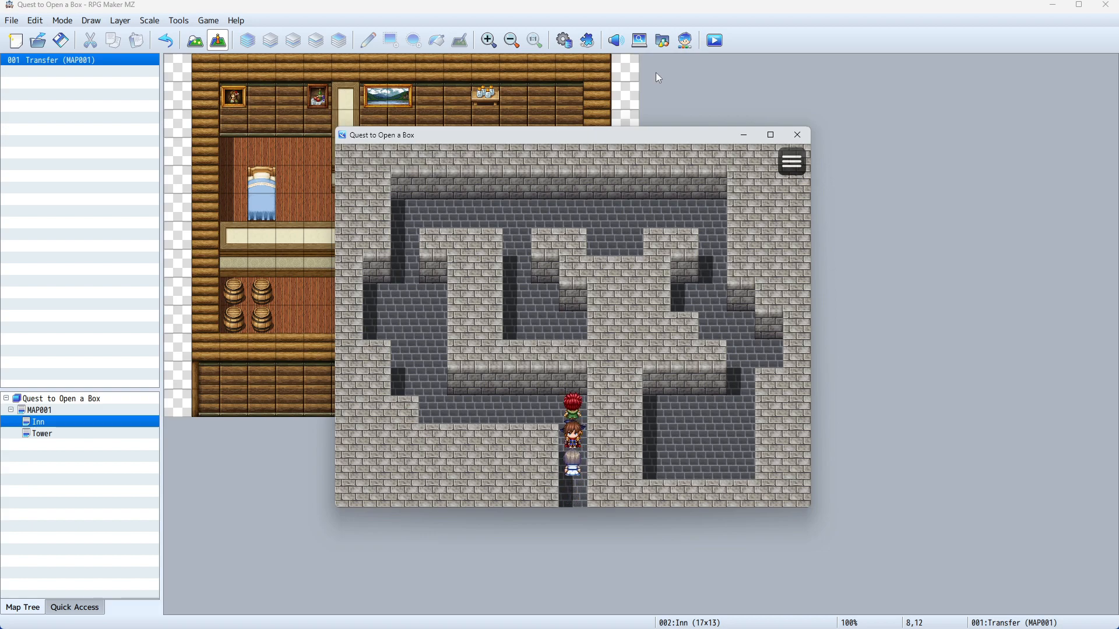
pyautogui.press('Down')
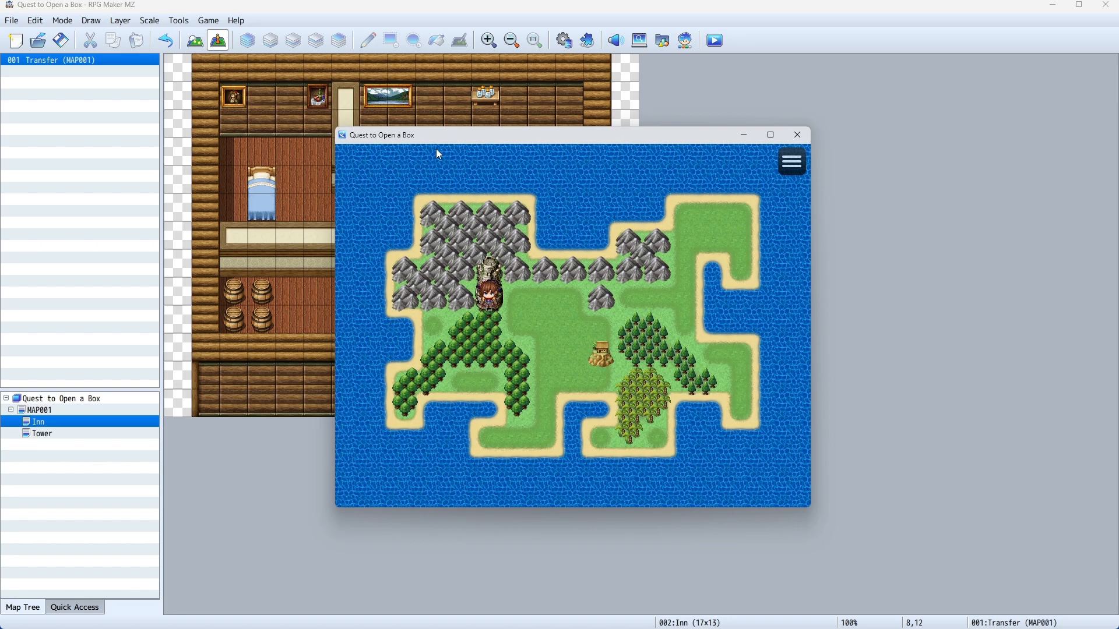
# Walk the party into the Inn and back out to the world map, and end the playtest.
pyautogui.press('Down')
pyautogui.press('Right')
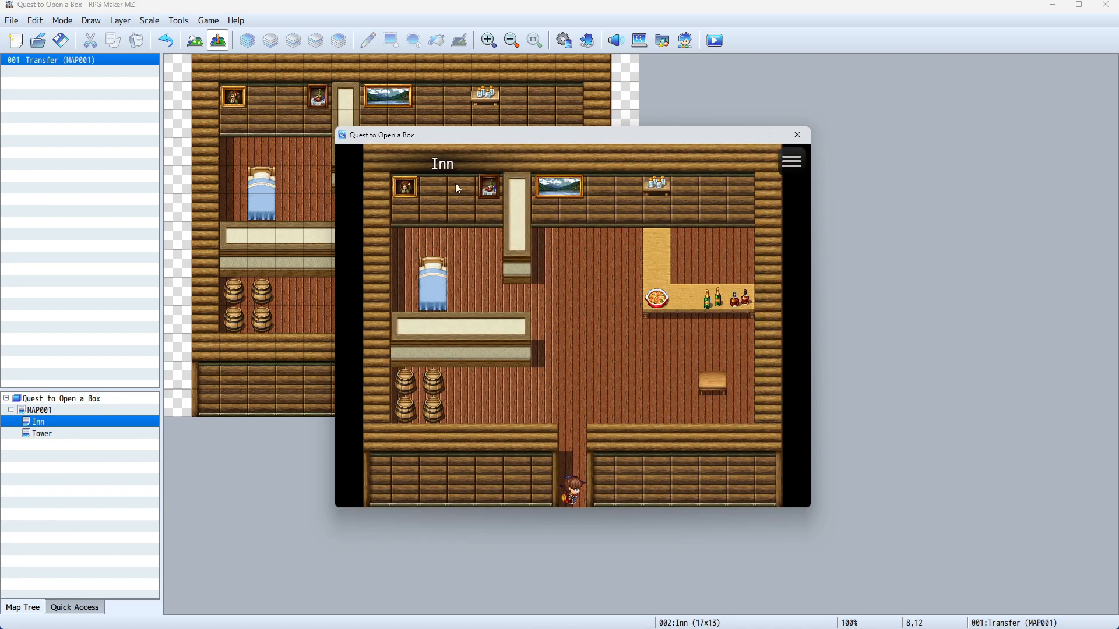
pyautogui.press('Up')
pyautogui.press('Down')
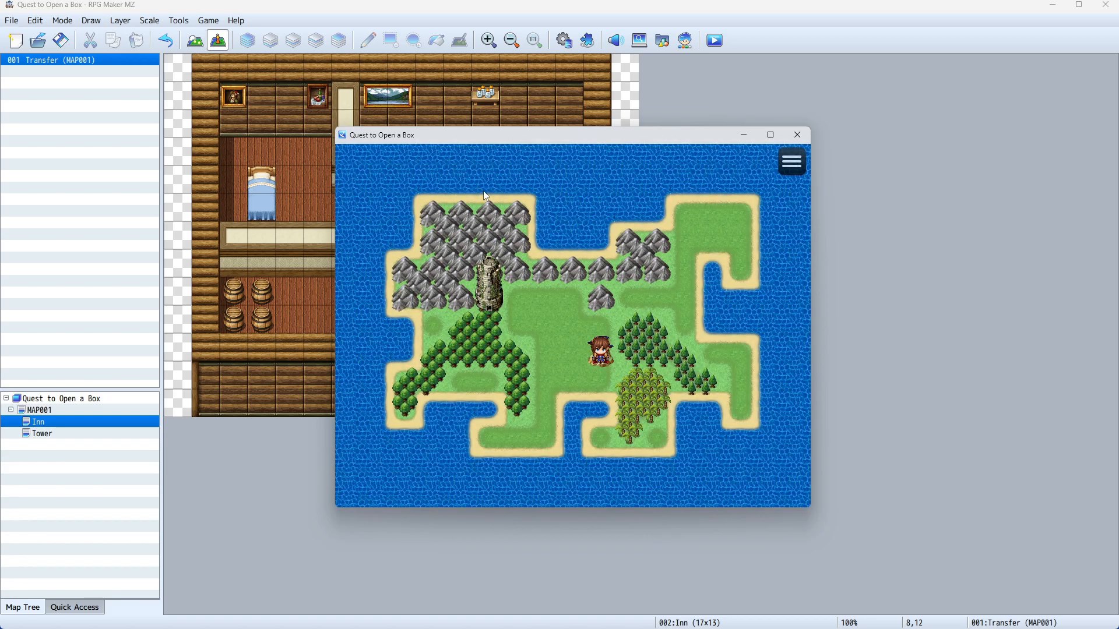
pyautogui.press('Left')
pyautogui.press('Left')
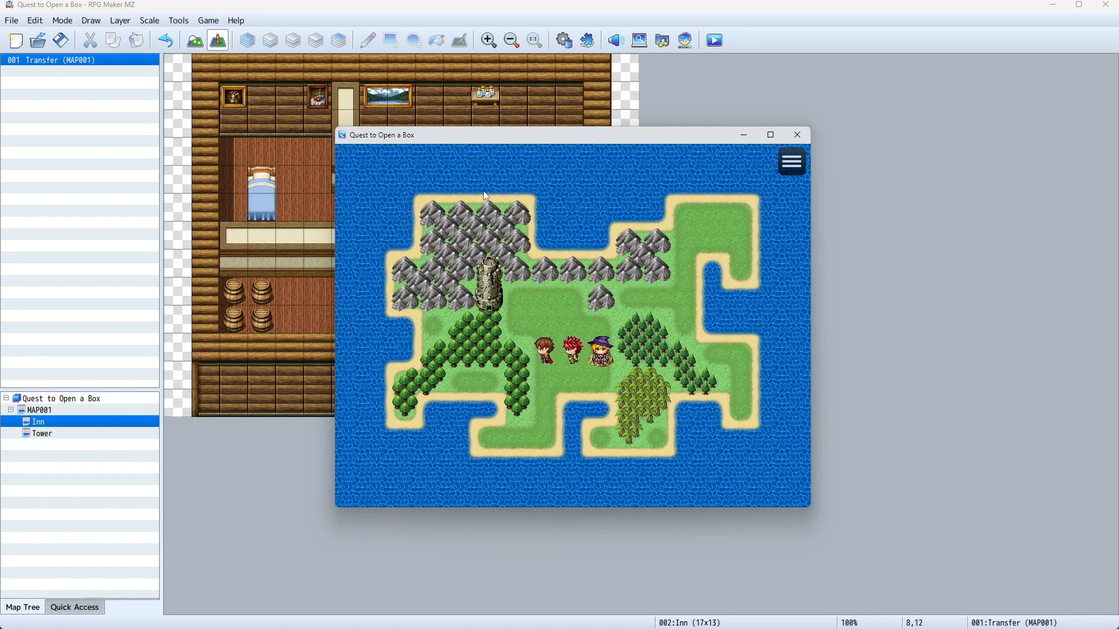
pyautogui.press('Up')
pyautogui.click(804, 134)
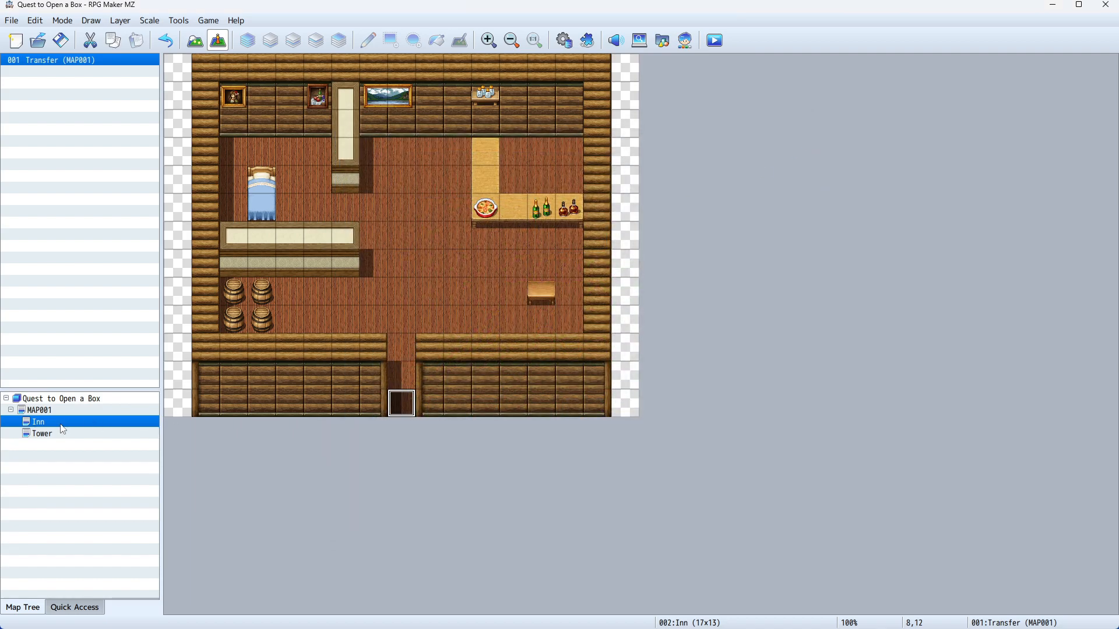
# Check the Inn map's display name in its map properties.
pyautogui.rightClick(61, 420)
pyautogui.click(143, 434)
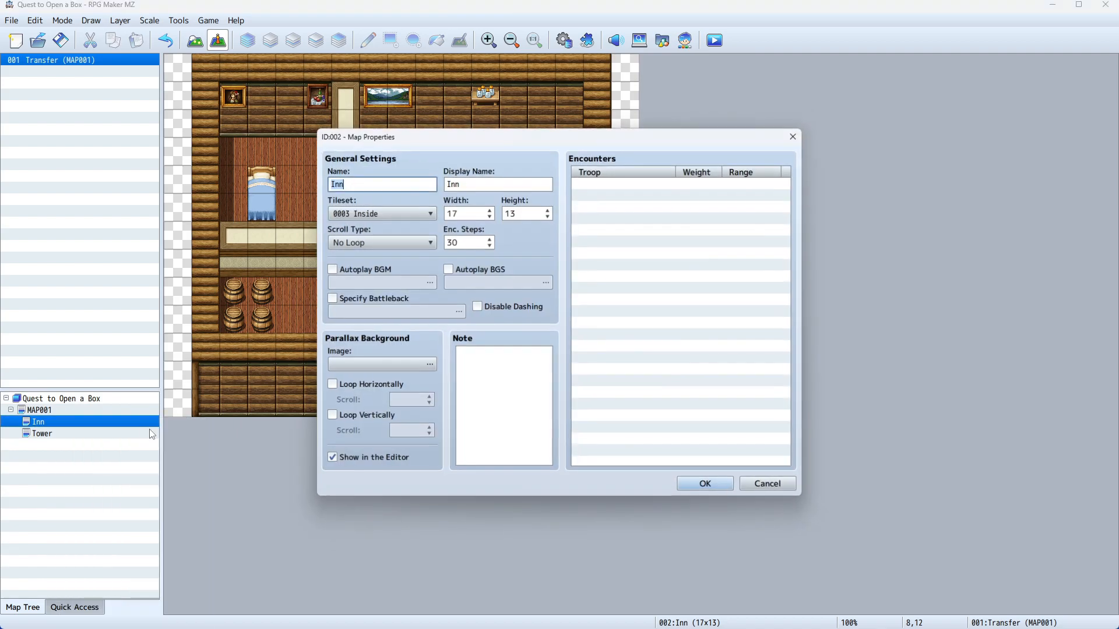
pyautogui.doubleClick(488, 181)
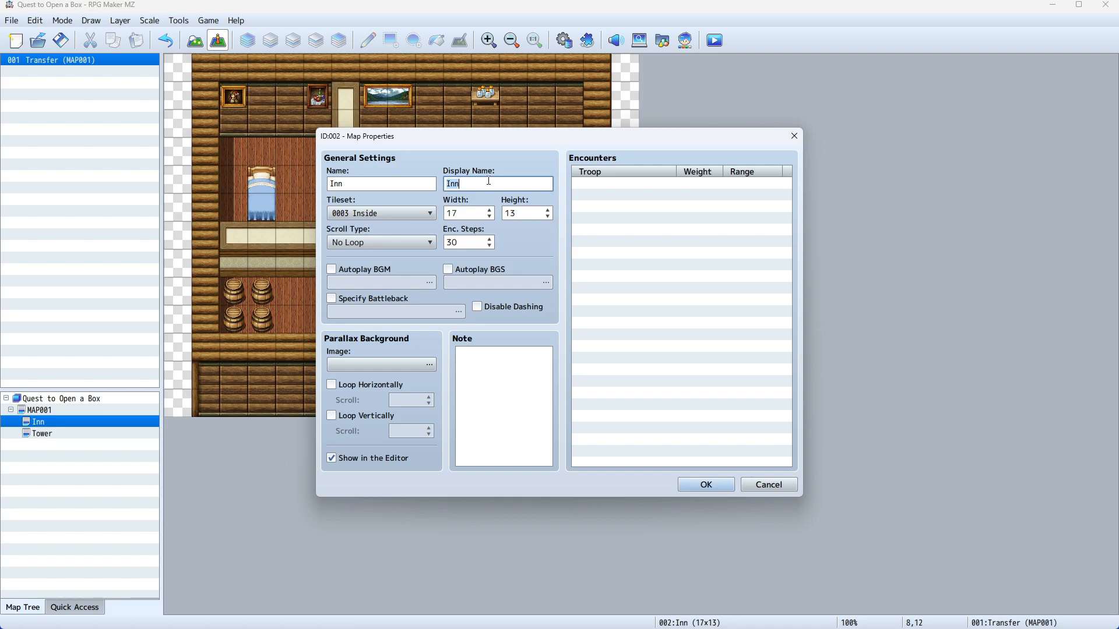
pyautogui.click(488, 181)
pyautogui.click(704, 484)
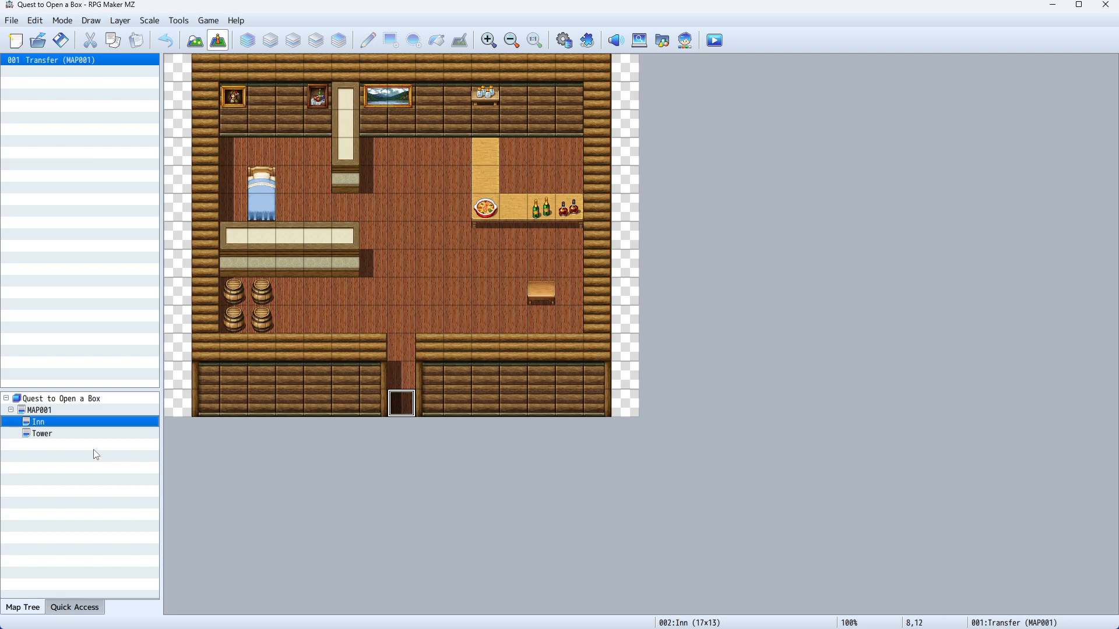
# Check the Tower map's display name in its map properties.
pyautogui.click(87, 434)
pyautogui.rightClick(86, 434)
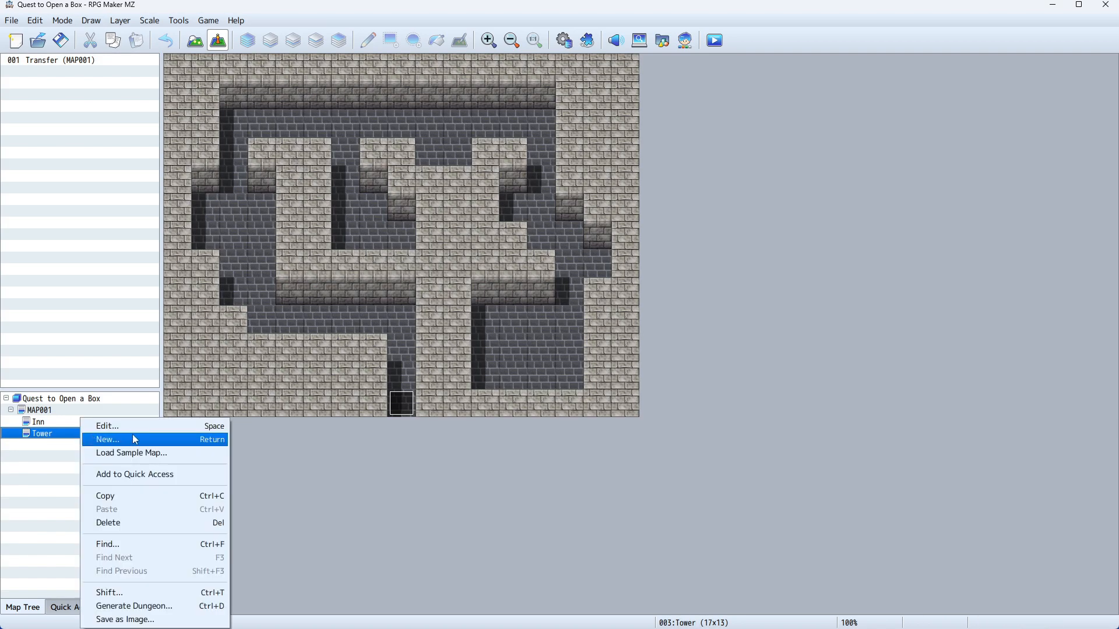
pyautogui.click(132, 435)
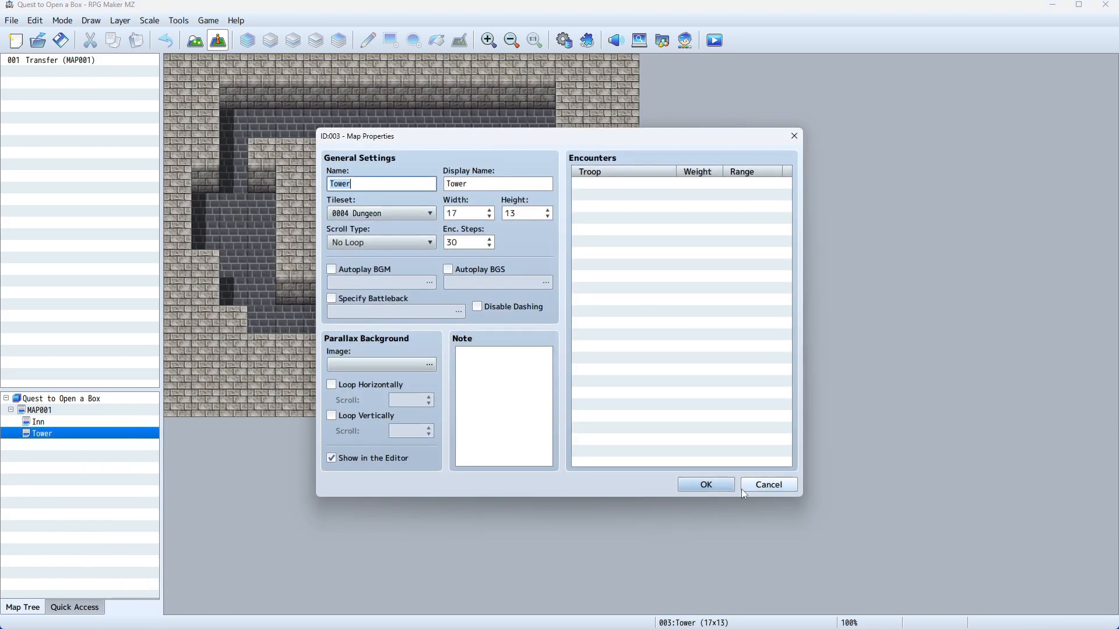
pyautogui.click(719, 484)
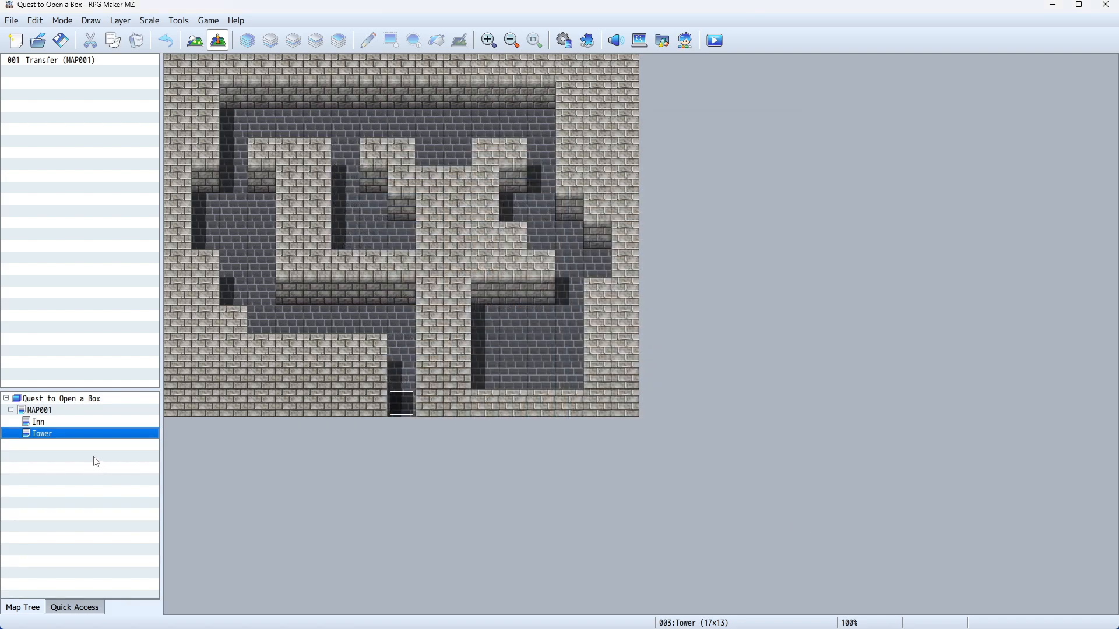
# Check the display name setting in MAP001's map properties.
pyautogui.click(70, 412)
pyautogui.rightClick(70, 418)
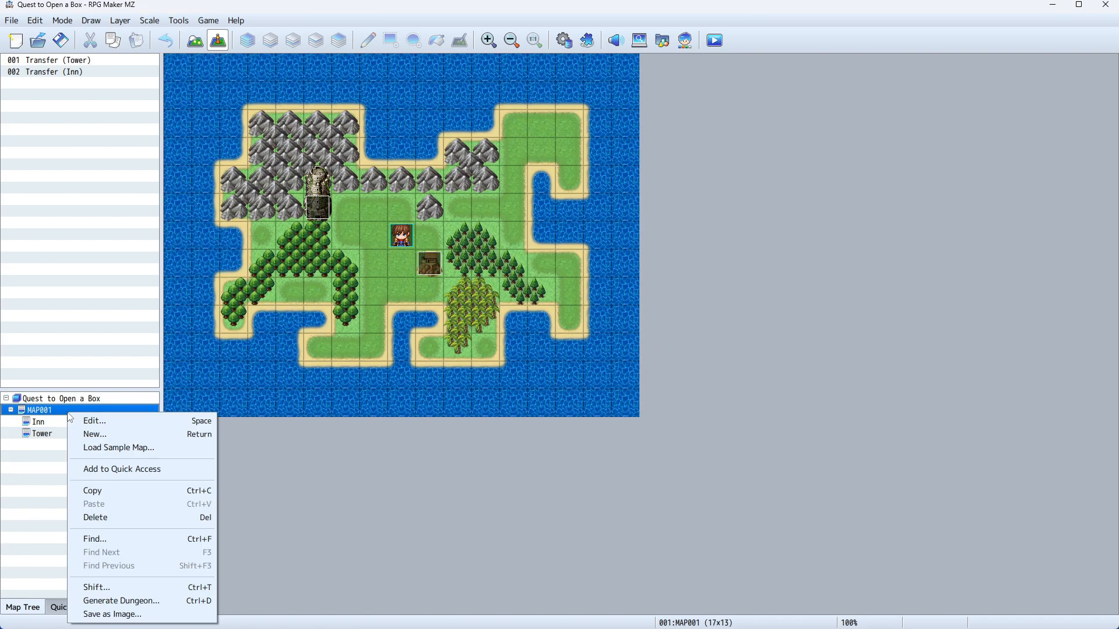
pyautogui.click(95, 421)
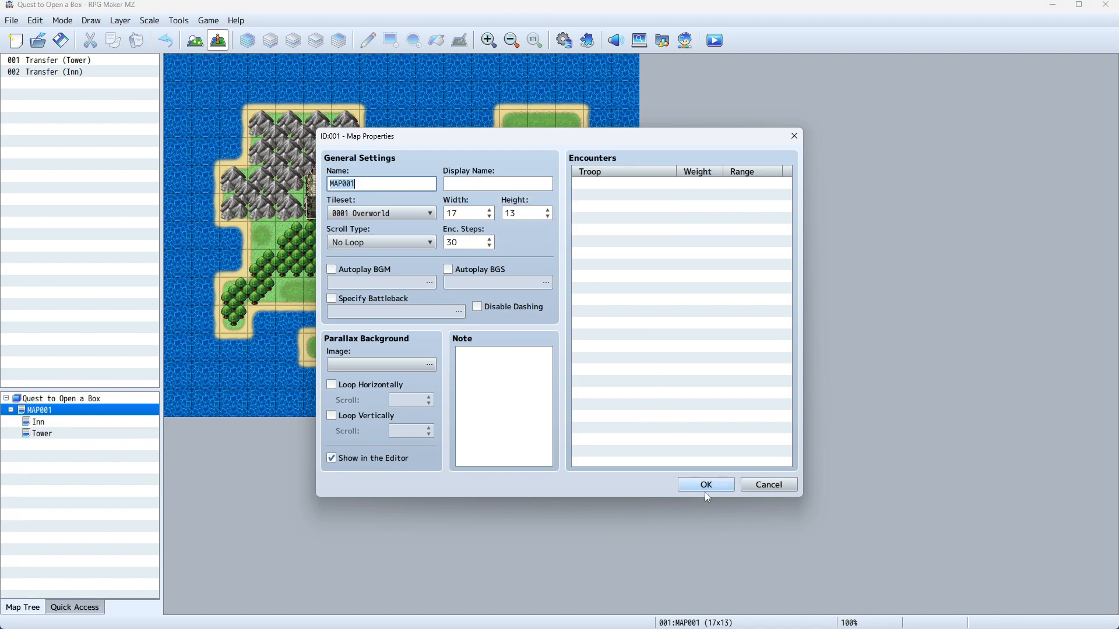
pyautogui.click(683, 485)
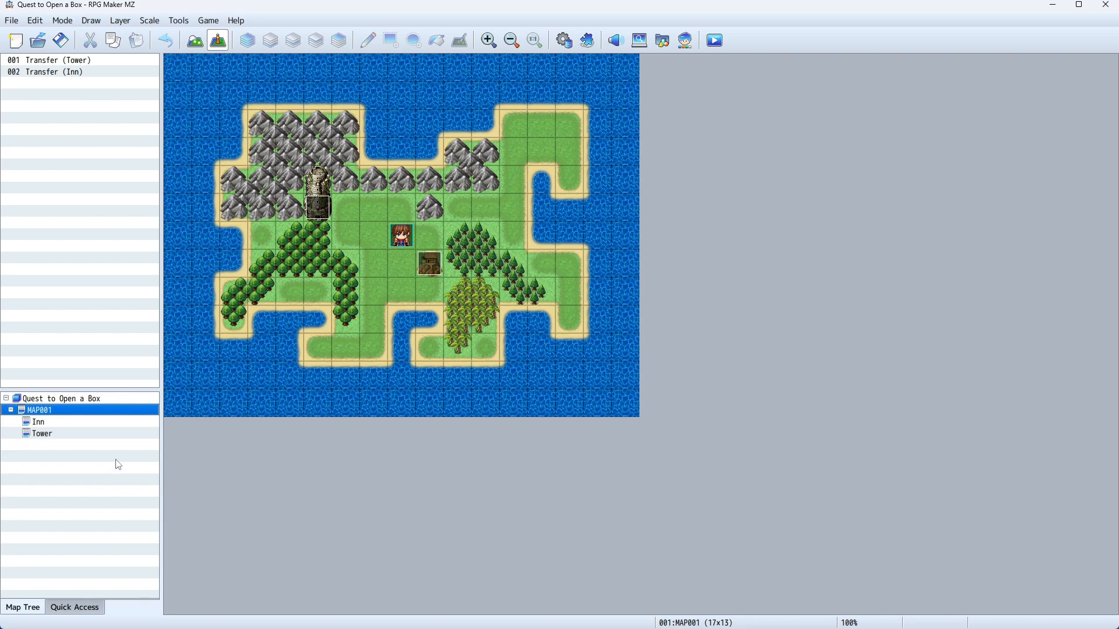
# Open the Inn map and select the floor tile (13,9) directly below the small table.
pyautogui.click(96, 424)
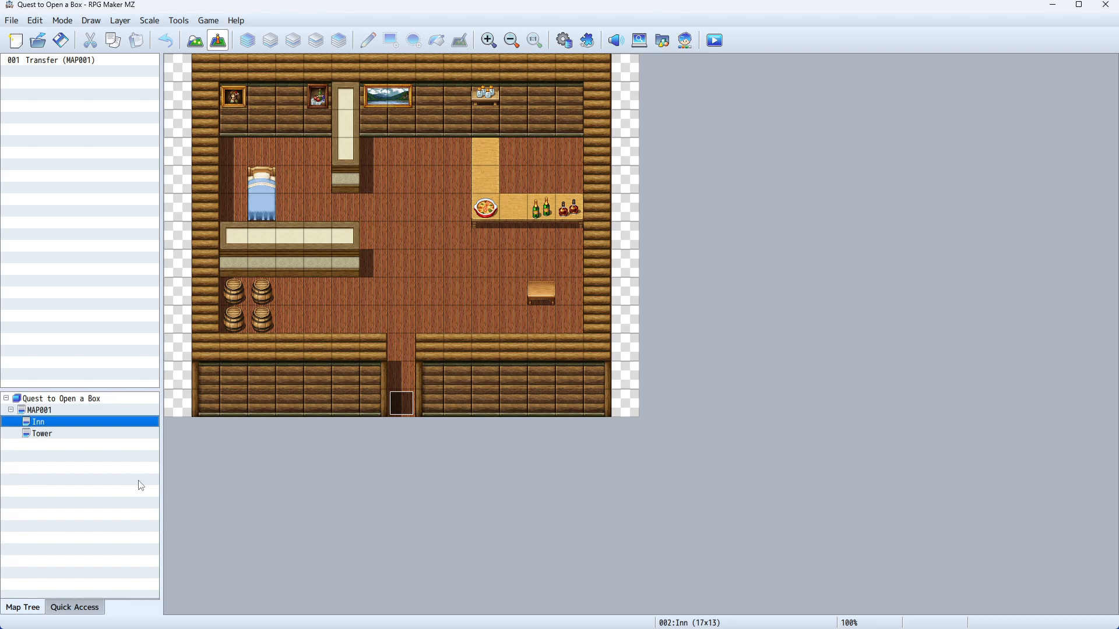
pyautogui.click(546, 319)
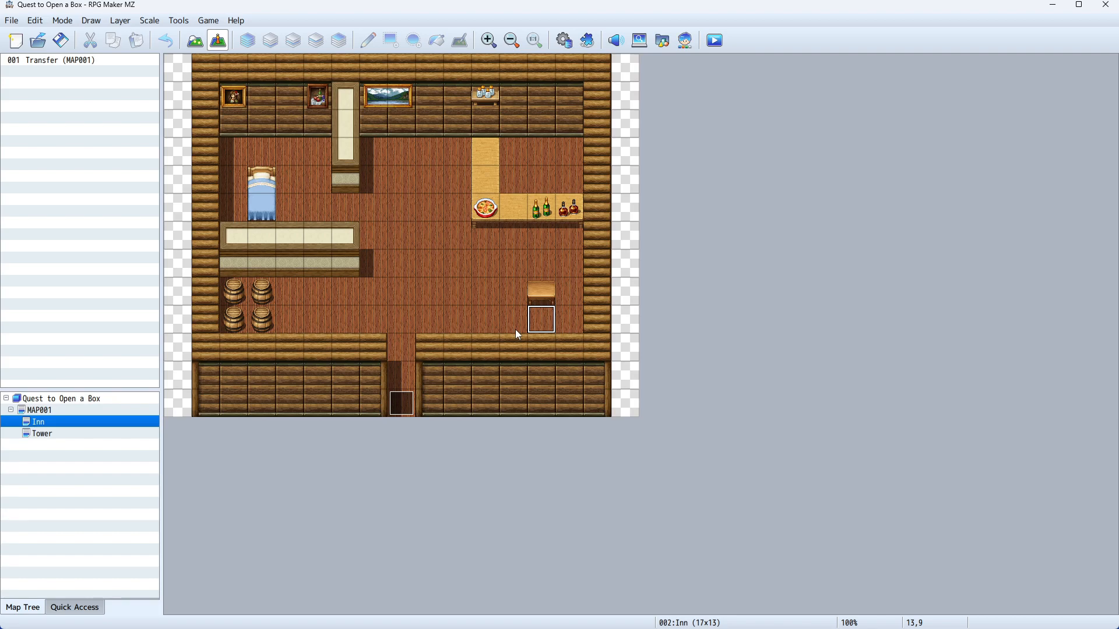
pyautogui.rightClick(540, 316)
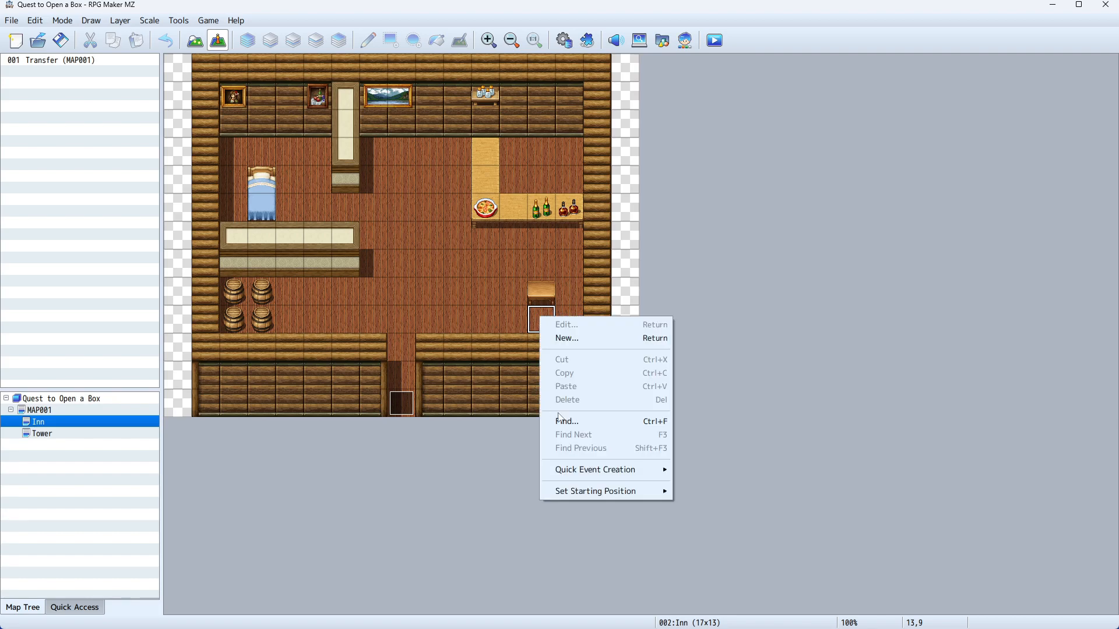
pyautogui.moveTo(604, 473)
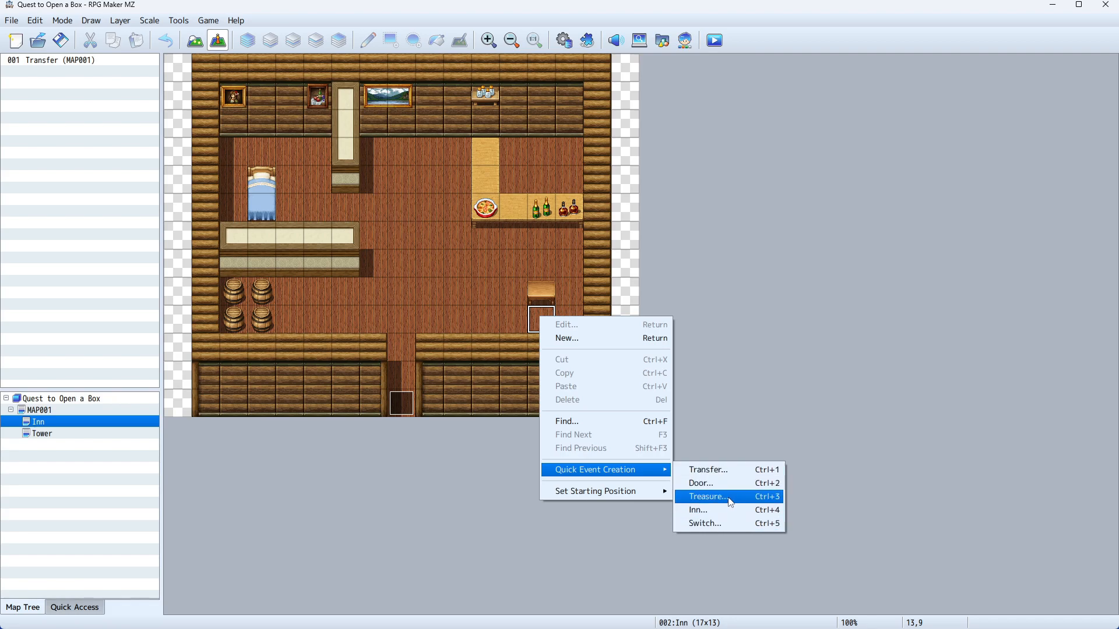
pyautogui.click(753, 355)
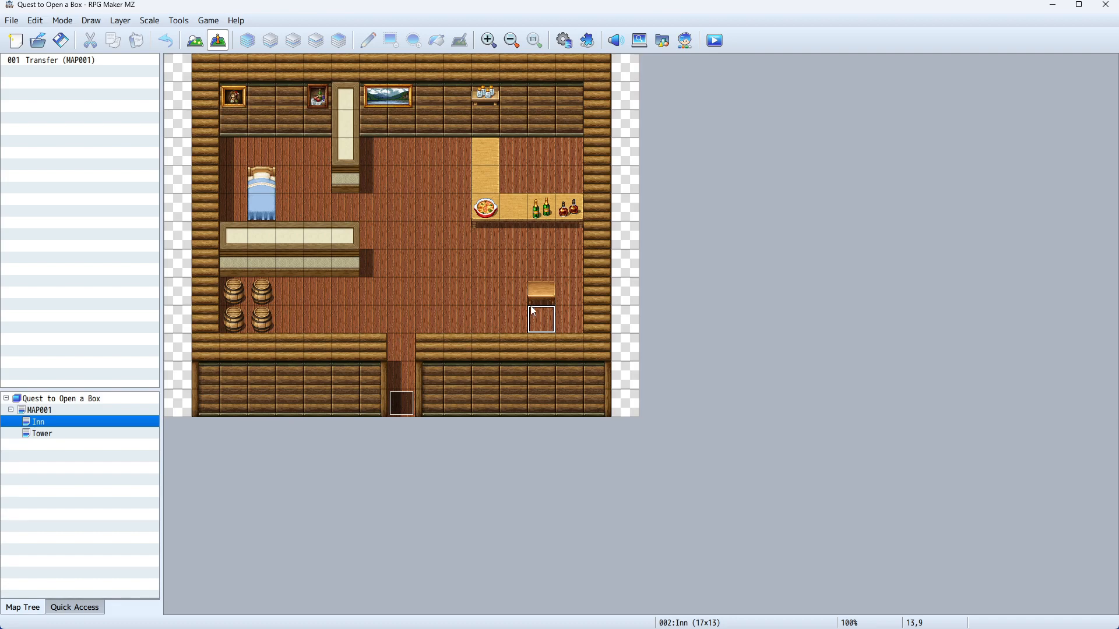
# Create a new event on the Inn map's tile (13,9) and name it Quest Giver.
pyautogui.rightClick(543, 318)
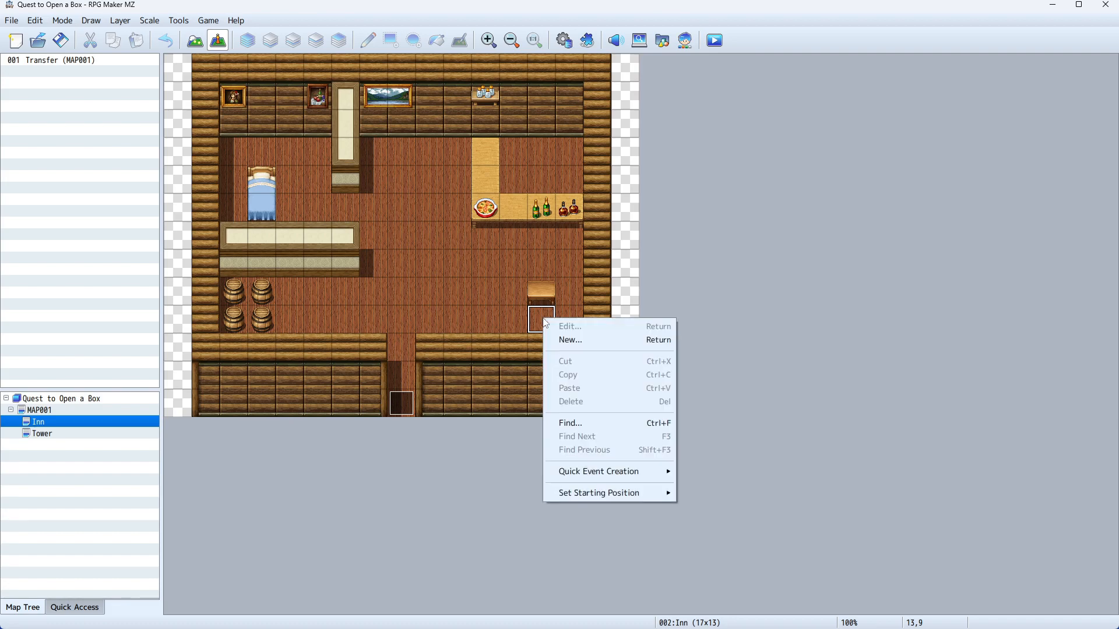
pyautogui.click(608, 341)
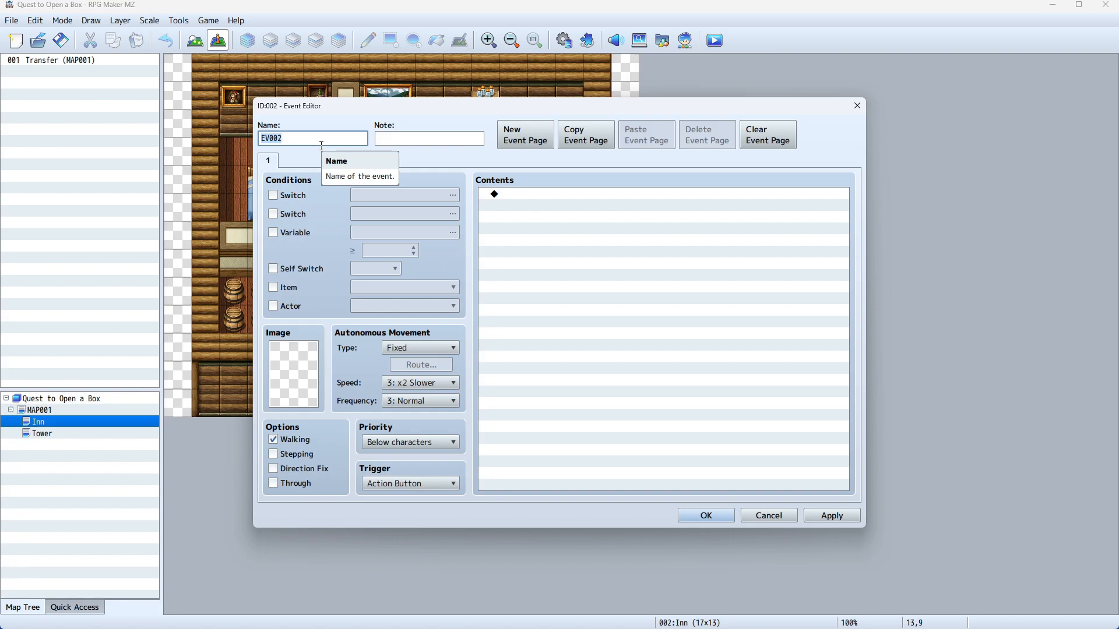
pyautogui.write('Quest Giver')
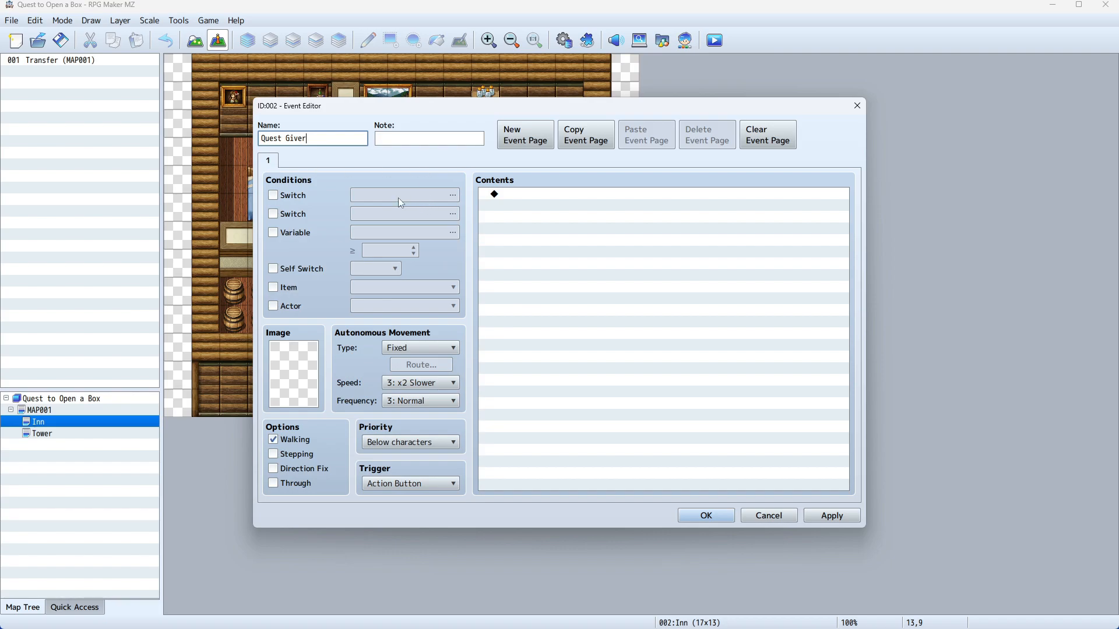
# Add new event pages to the Quest Giver event until it has 20 pages.
pyautogui.click(525, 140)
pyautogui.click(524, 140)
pyautogui.click(524, 141)
pyautogui.click(525, 142)
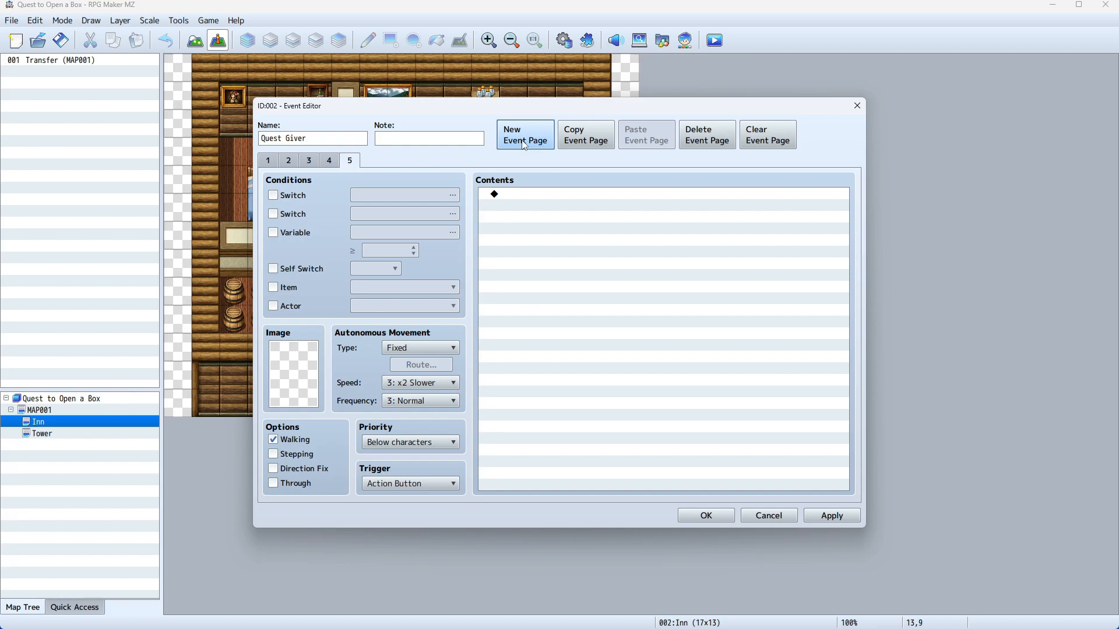
pyautogui.click(522, 141)
pyautogui.click(523, 142)
pyautogui.click(522, 142)
pyautogui.click(523, 142)
pyautogui.click(523, 142)
pyautogui.click(523, 141)
pyautogui.click(523, 141)
pyautogui.click(523, 141)
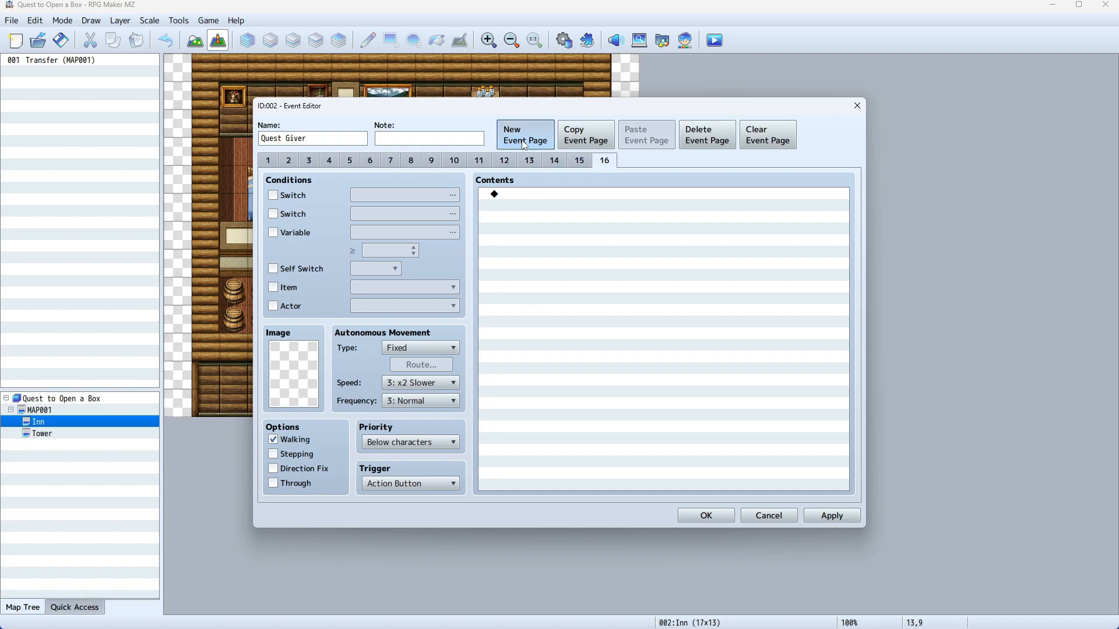
pyautogui.click(522, 141)
pyautogui.click(523, 141)
pyautogui.click(523, 141)
pyautogui.click(523, 141)
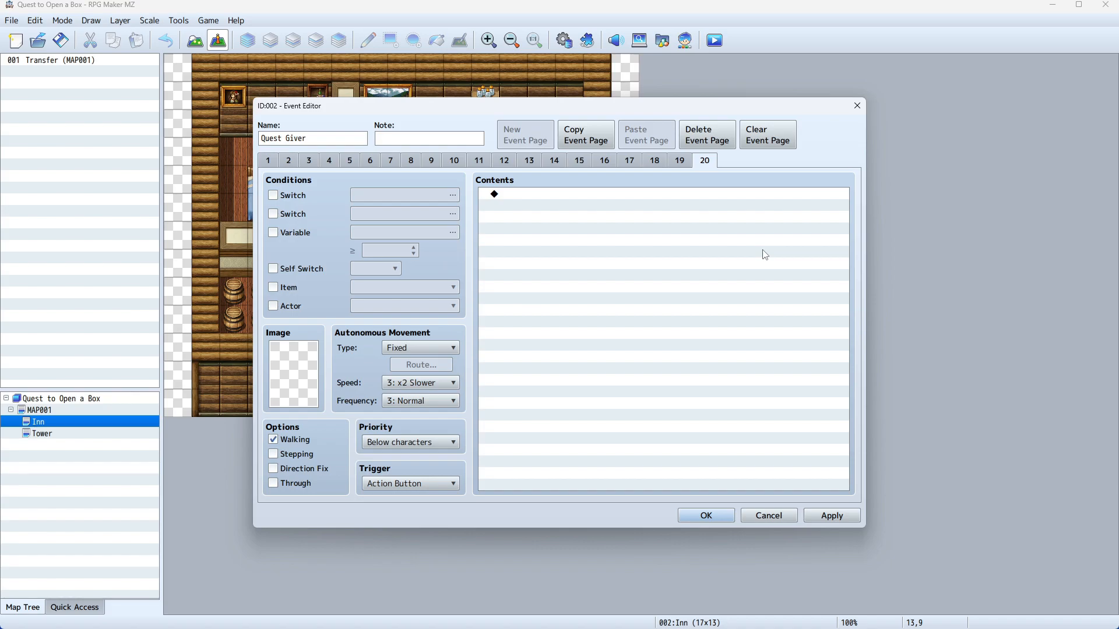
# Delete the extra event pages of the Quest Giver event until only page 1 remains.
pyautogui.click(713, 126)
pyautogui.click(713, 126)
pyautogui.click(713, 126)
pyautogui.click(713, 127)
pyautogui.click(712, 127)
pyautogui.click(713, 127)
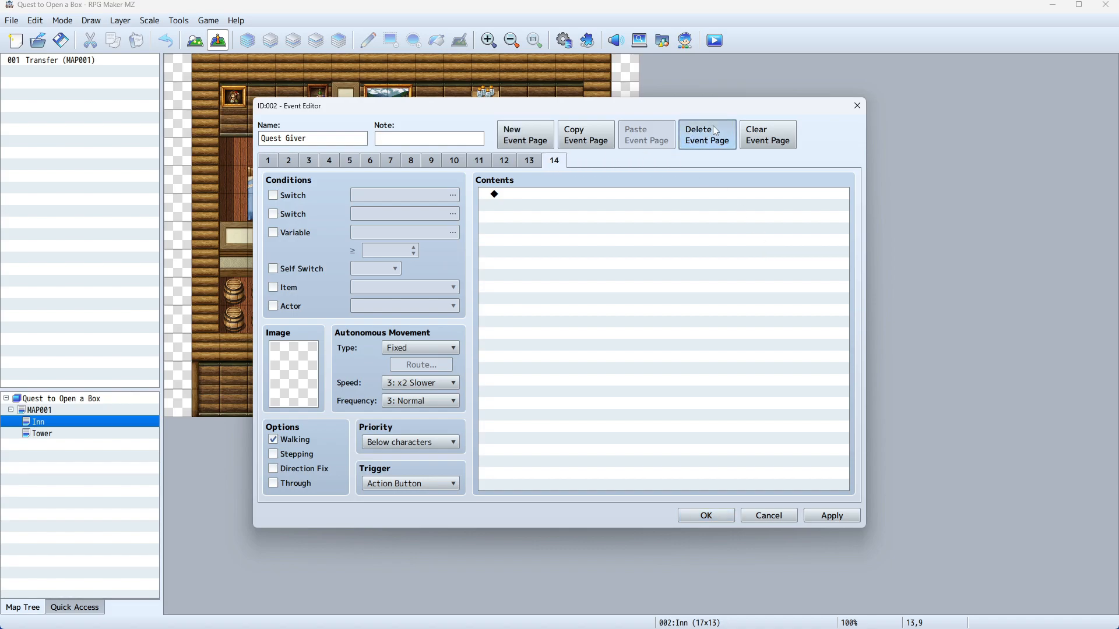
pyautogui.tripleClick(712, 126)
pyautogui.tripleClick(712, 126)
pyautogui.doubleClick(712, 126)
pyautogui.tripleClick(712, 126)
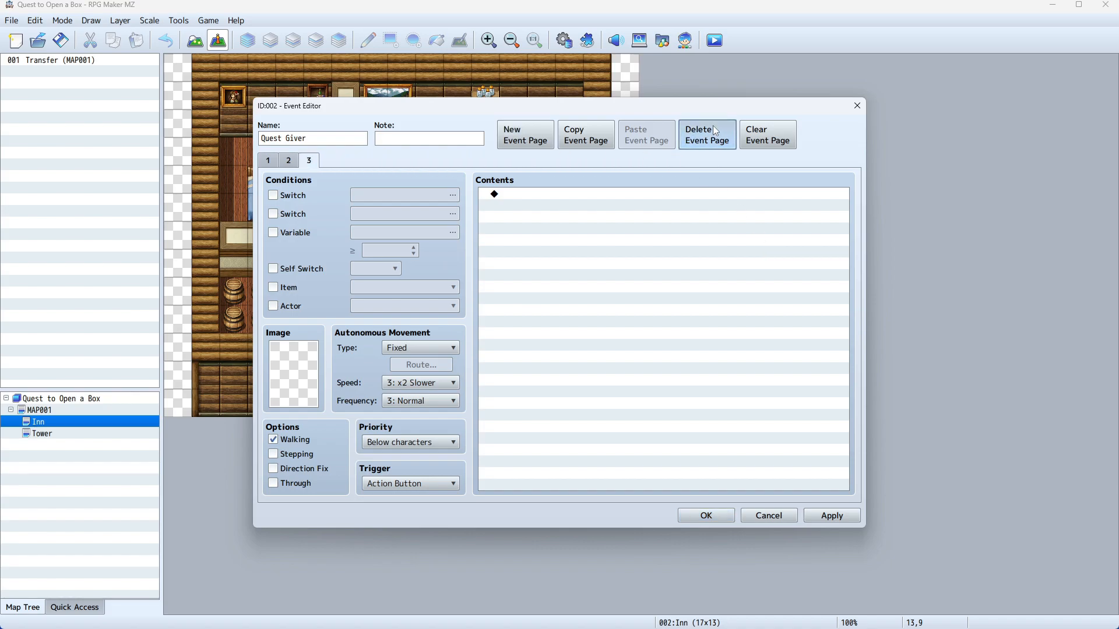
pyautogui.doubleClick(712, 125)
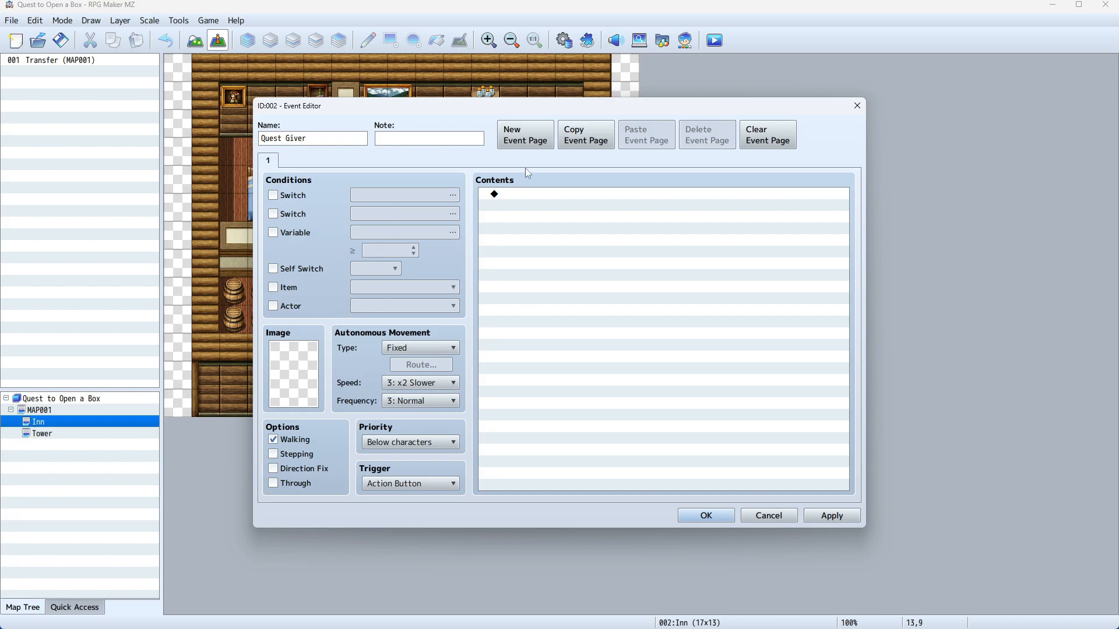
# Add a second event page to the Quest Giver event and delete it again.
pyautogui.click(525, 135)
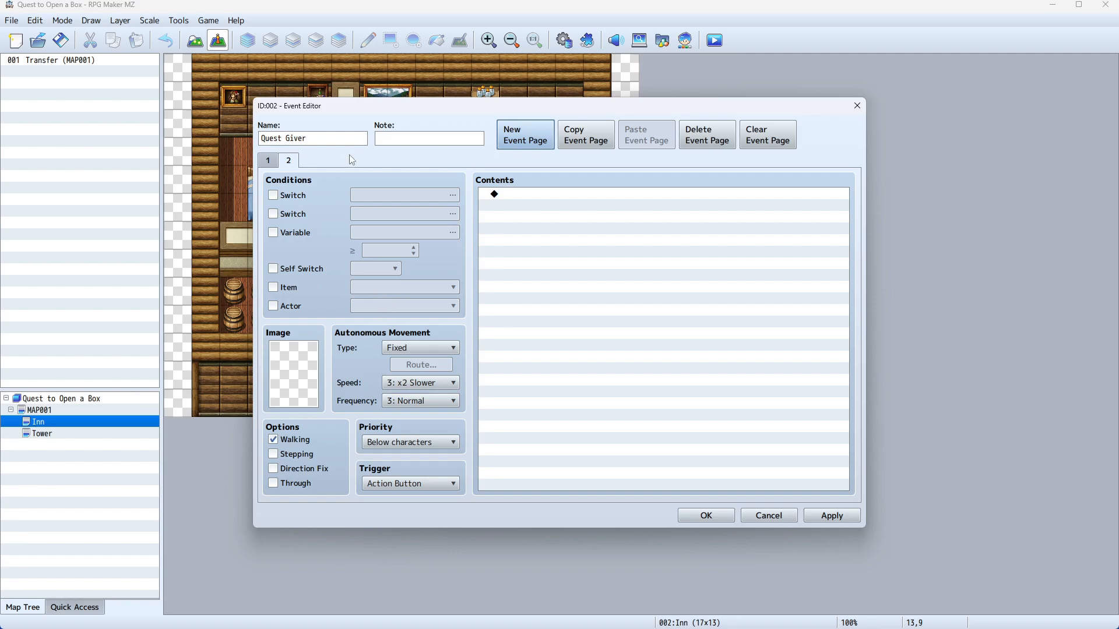
pyautogui.click(271, 164)
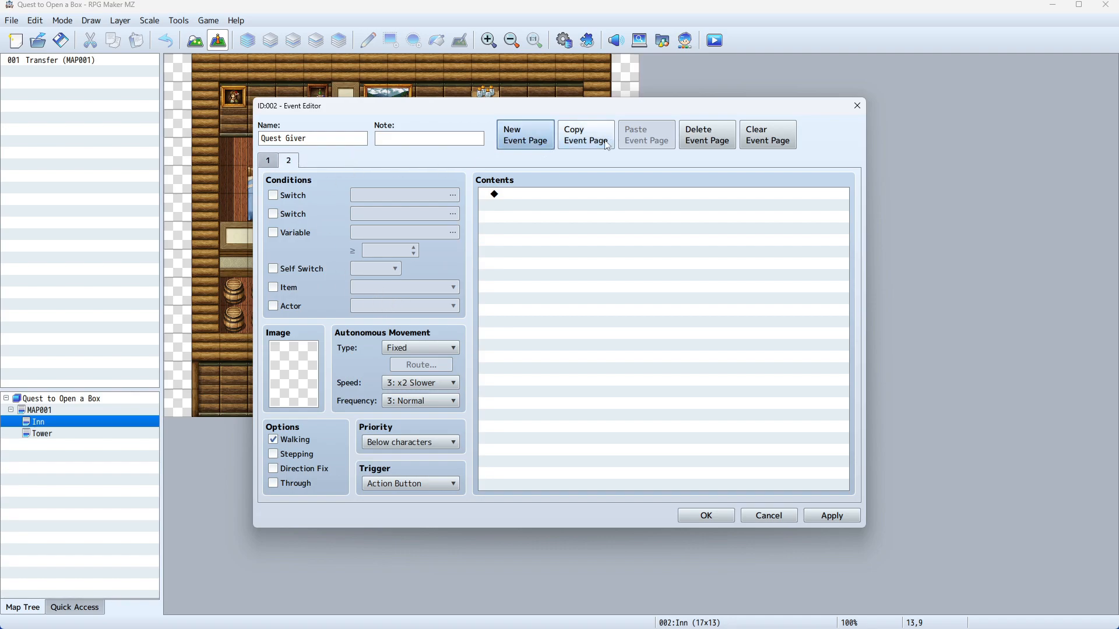
pyautogui.click(707, 134)
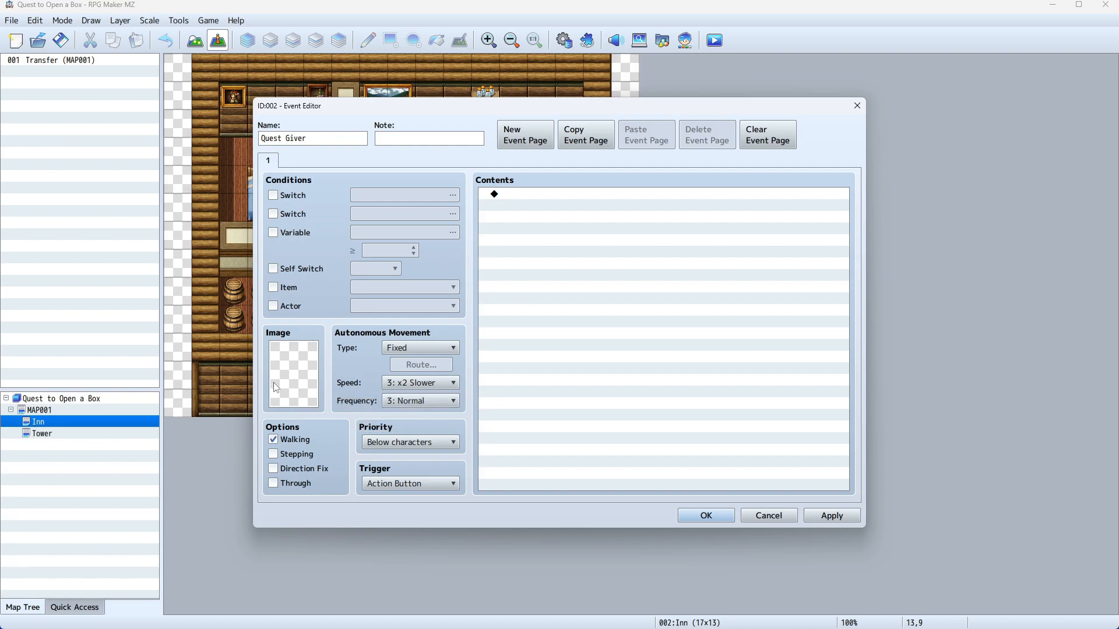
# Examine the character sheets available for the Quest Giver event's image, including the Actor, Damage, Monster, Nature, Gate, Switch and BigMonster sets.
pyautogui.doubleClick(301, 406)
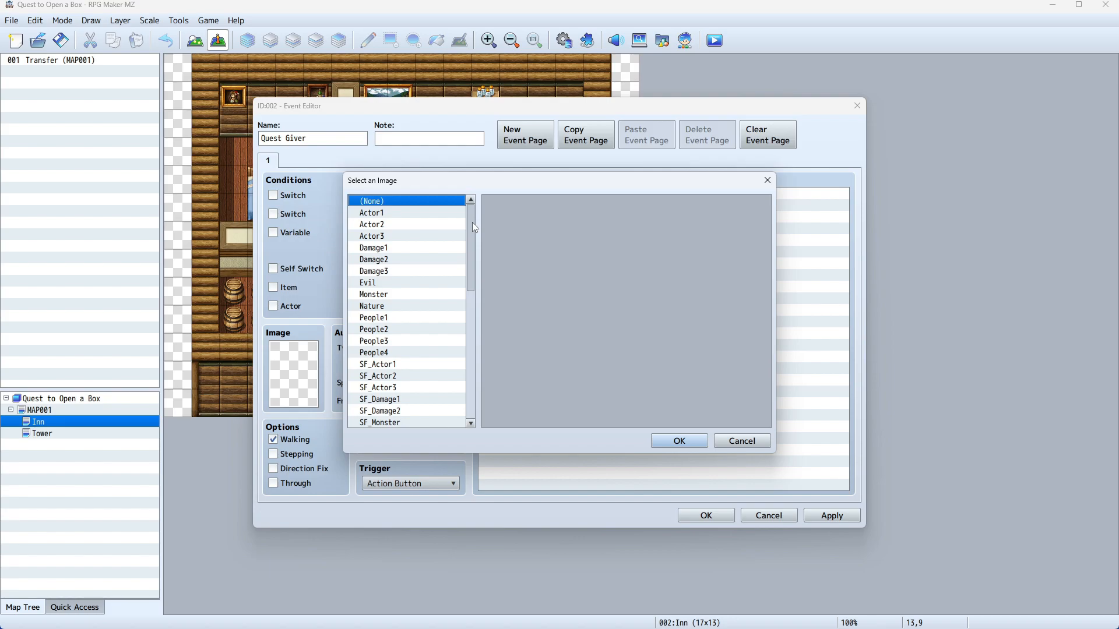
pyautogui.moveTo(472, 223)
pyautogui.mouseDown()
pyautogui.moveTo(489, 422)
pyautogui.moveTo(469, 204)
pyautogui.mouseUp()
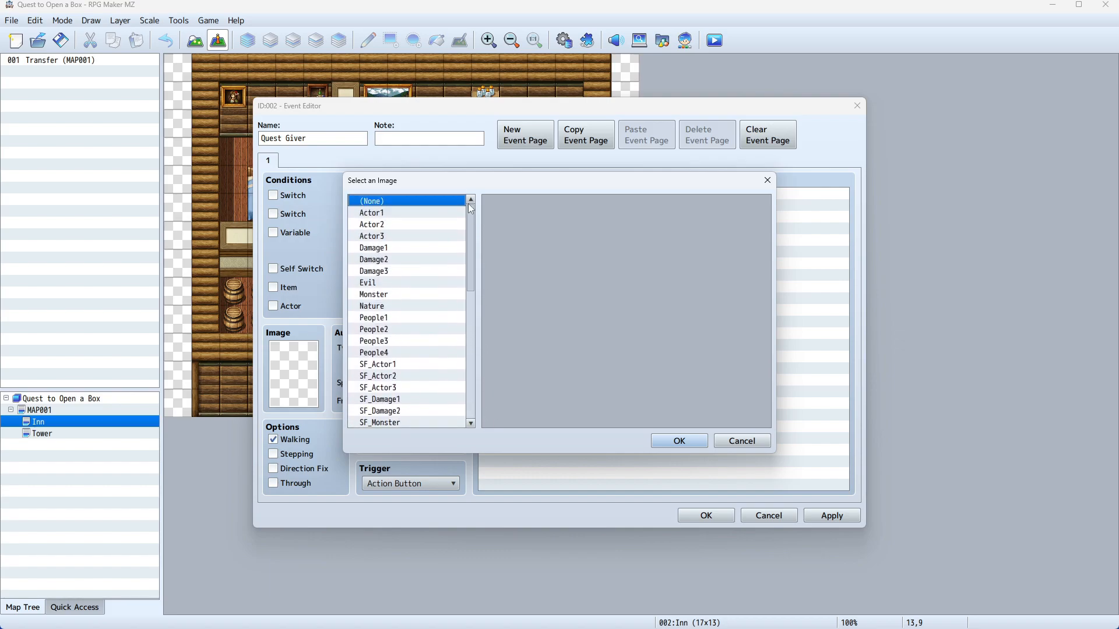
pyautogui.click(382, 213)
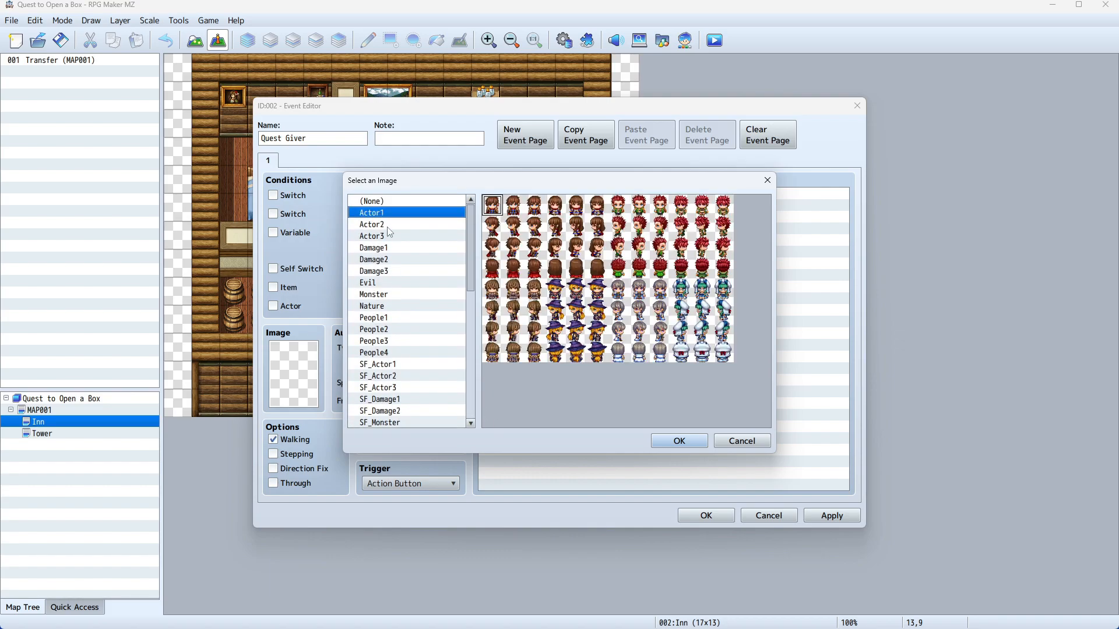
pyautogui.click(389, 226)
pyautogui.click(376, 238)
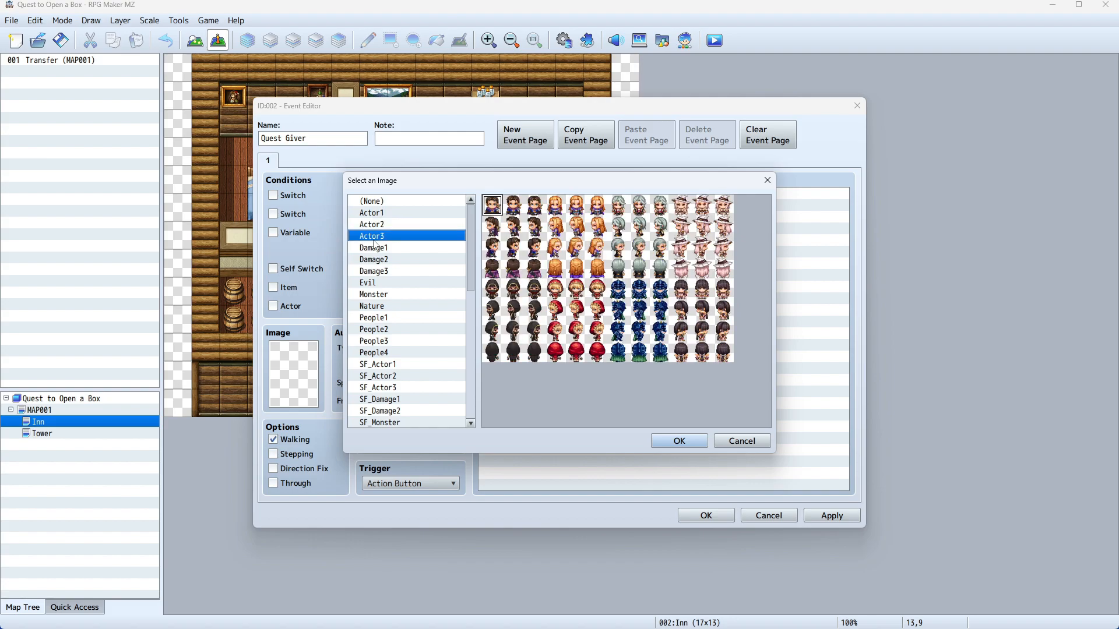
pyautogui.click(380, 250)
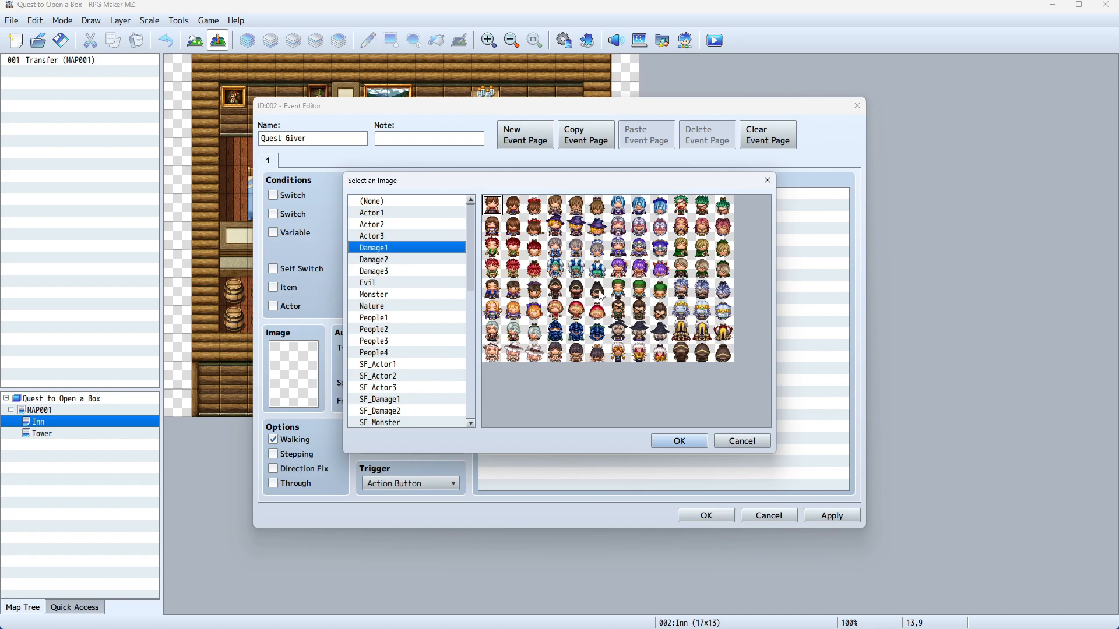
pyautogui.click(408, 294)
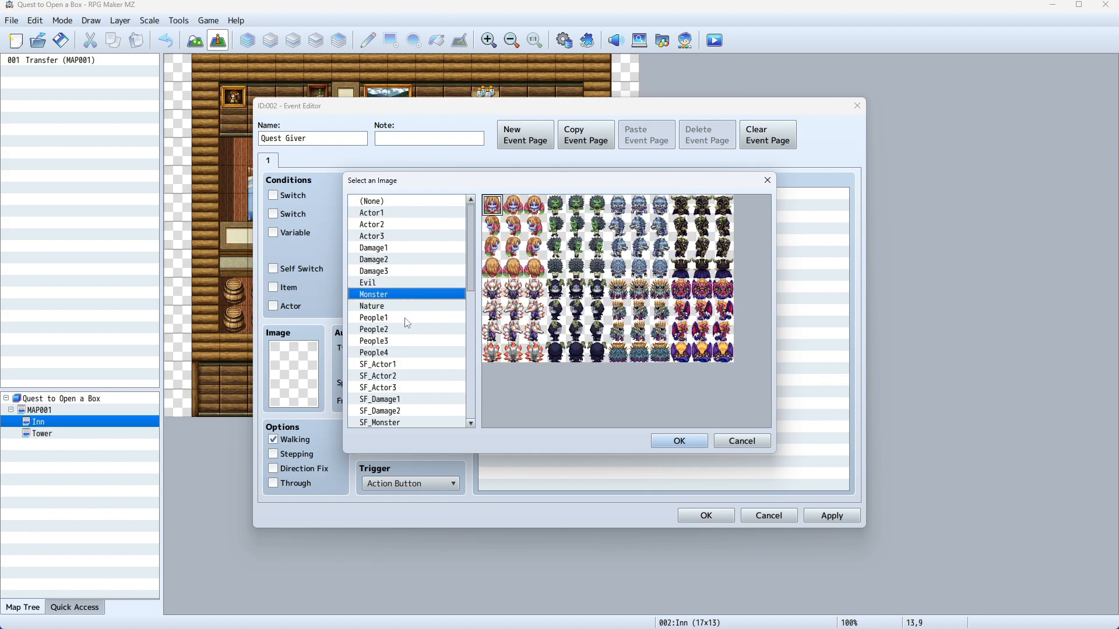
pyautogui.click(383, 316)
pyautogui.click(381, 307)
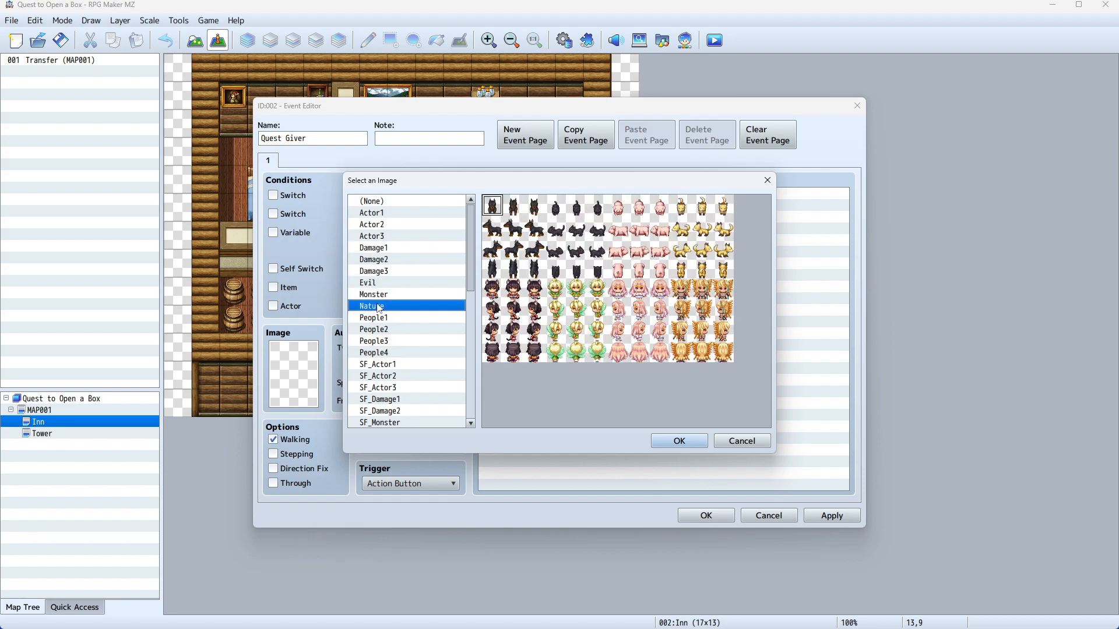
pyautogui.moveTo(471, 274); pyautogui.dragTo(476, 377)
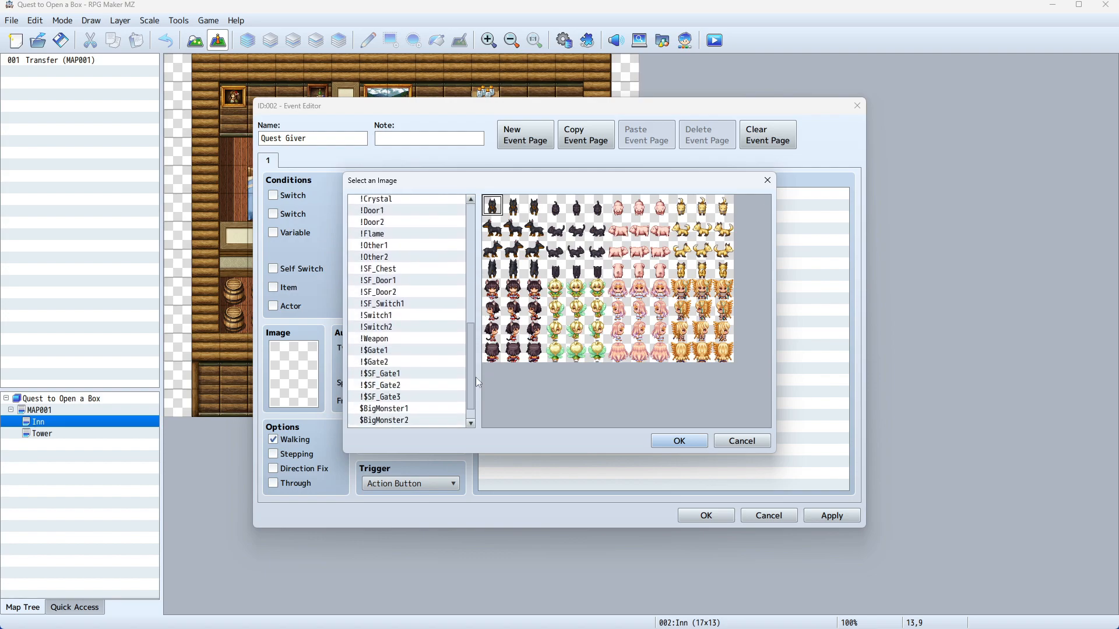
pyautogui.click(401, 352)
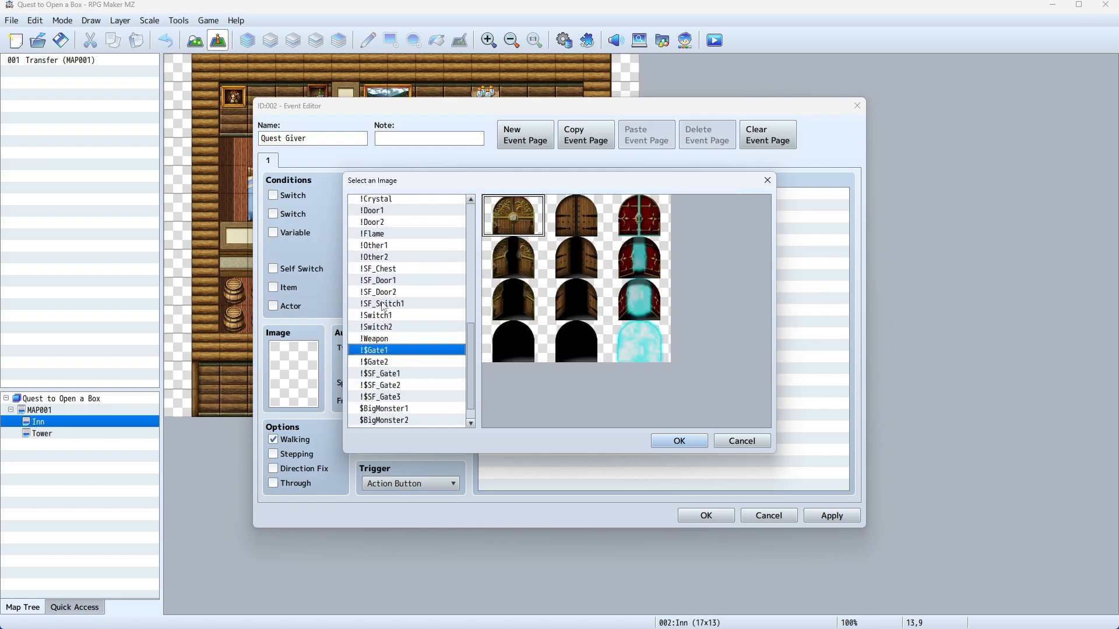
pyautogui.click(384, 293)
pyautogui.click(375, 329)
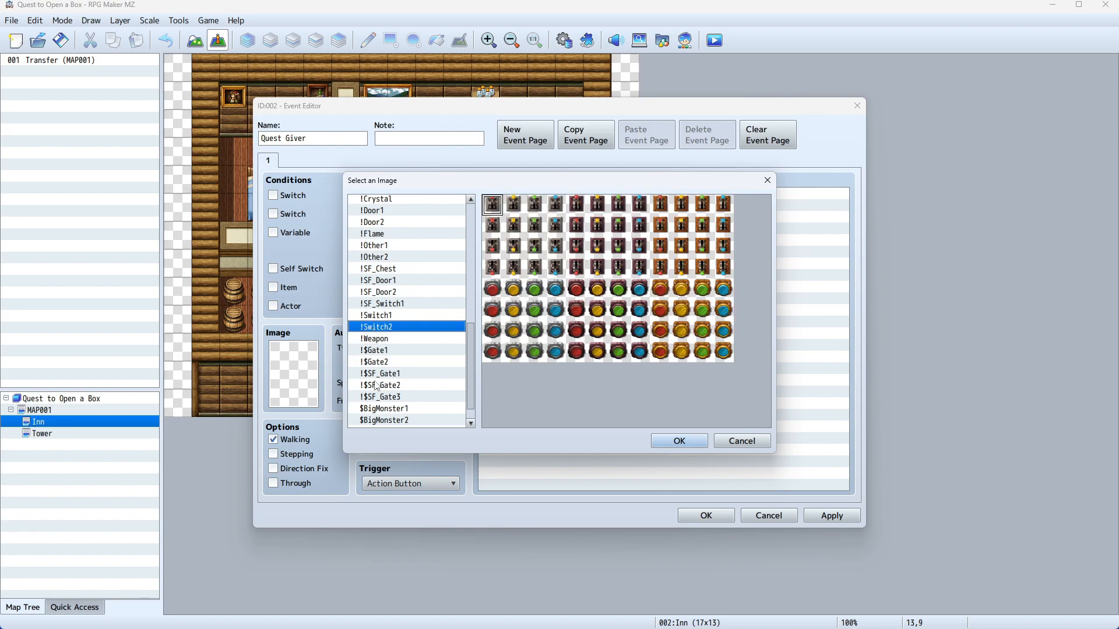
pyautogui.click(401, 410)
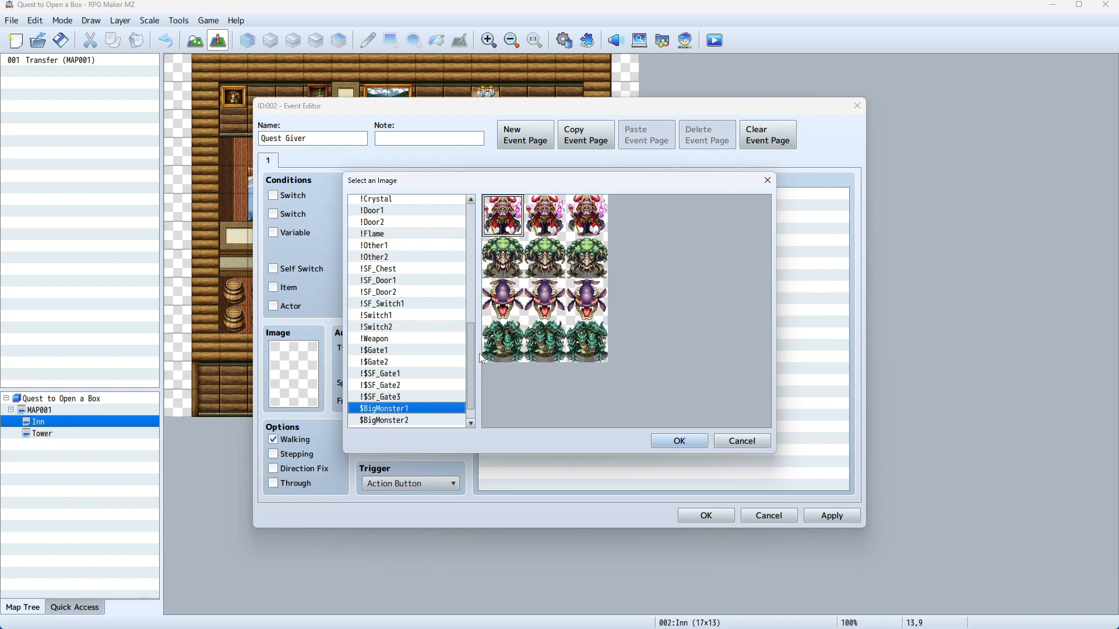
pyautogui.scroll(10, 471, 361)
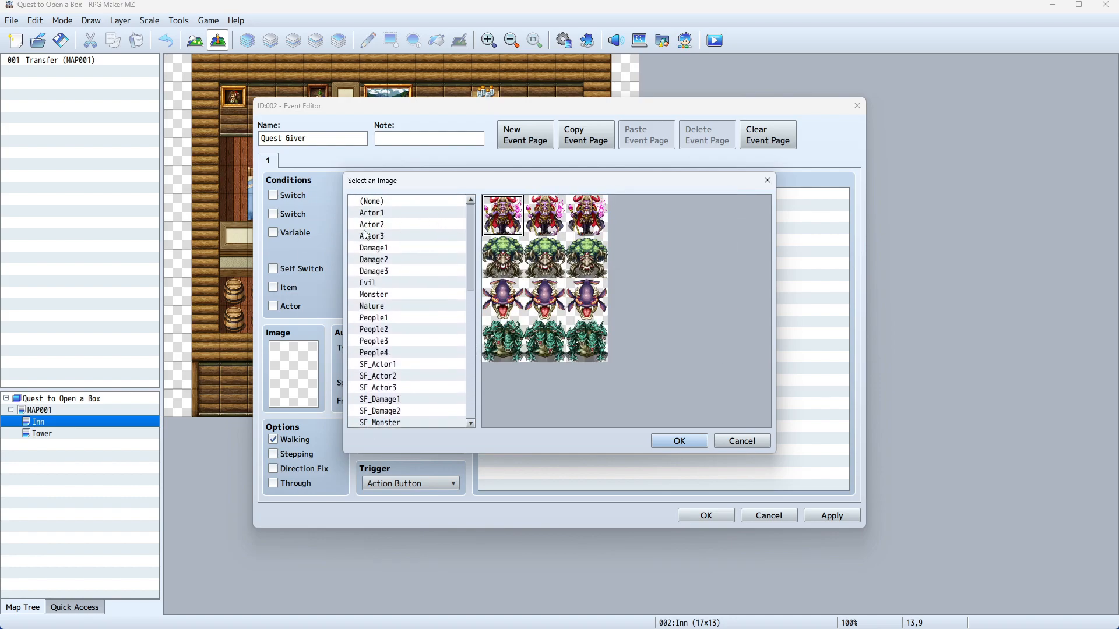
# Set the Quest Giver event's image to the back-facing middle frame of the light-haired, green-clothed character at the end of the Actor2 sheet.
pyautogui.click(375, 227)
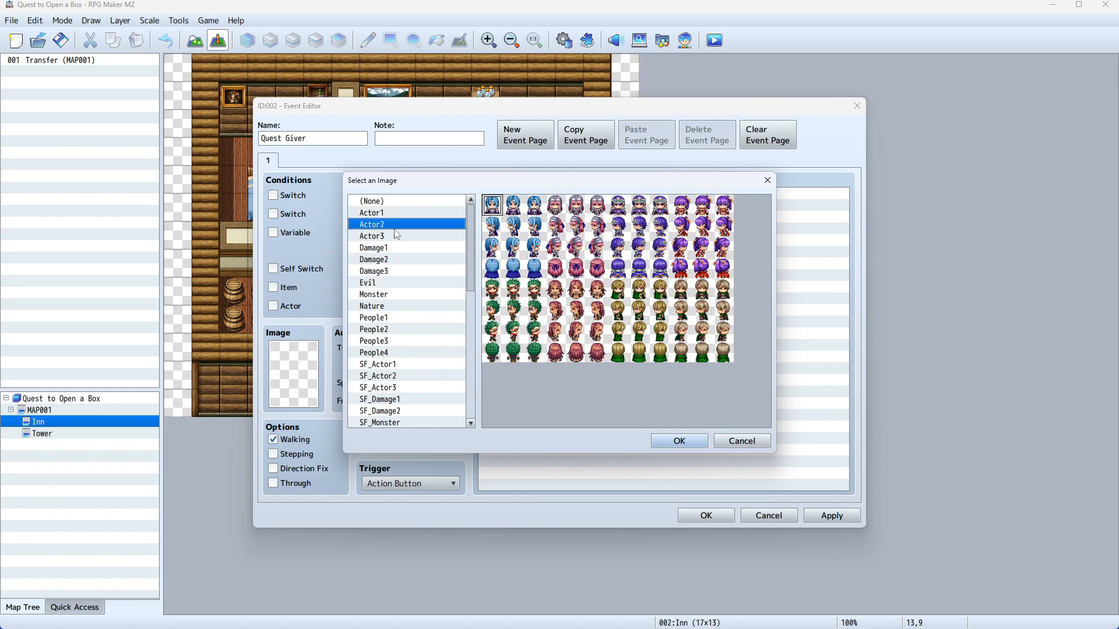
pyautogui.click(701, 357)
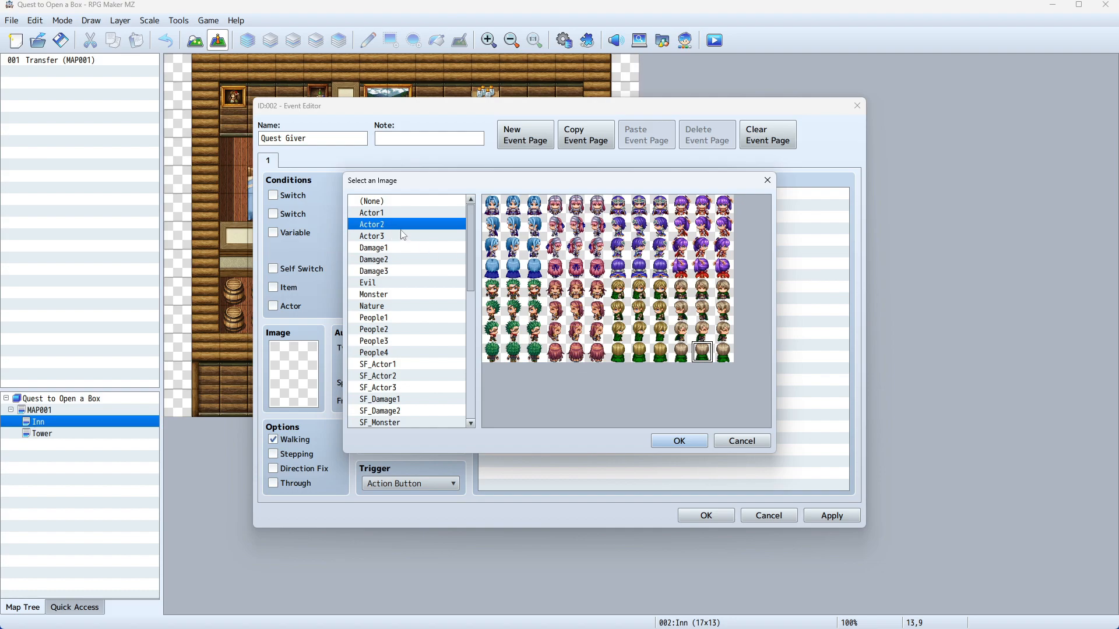
pyautogui.click(400, 249)
pyautogui.click(399, 261)
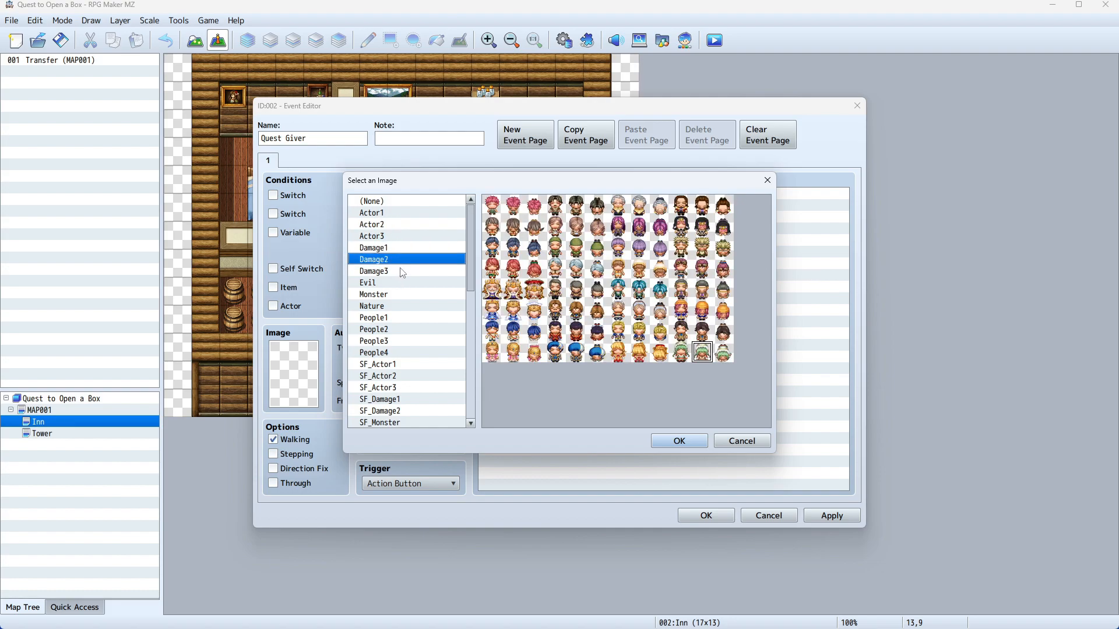
pyautogui.click(393, 231)
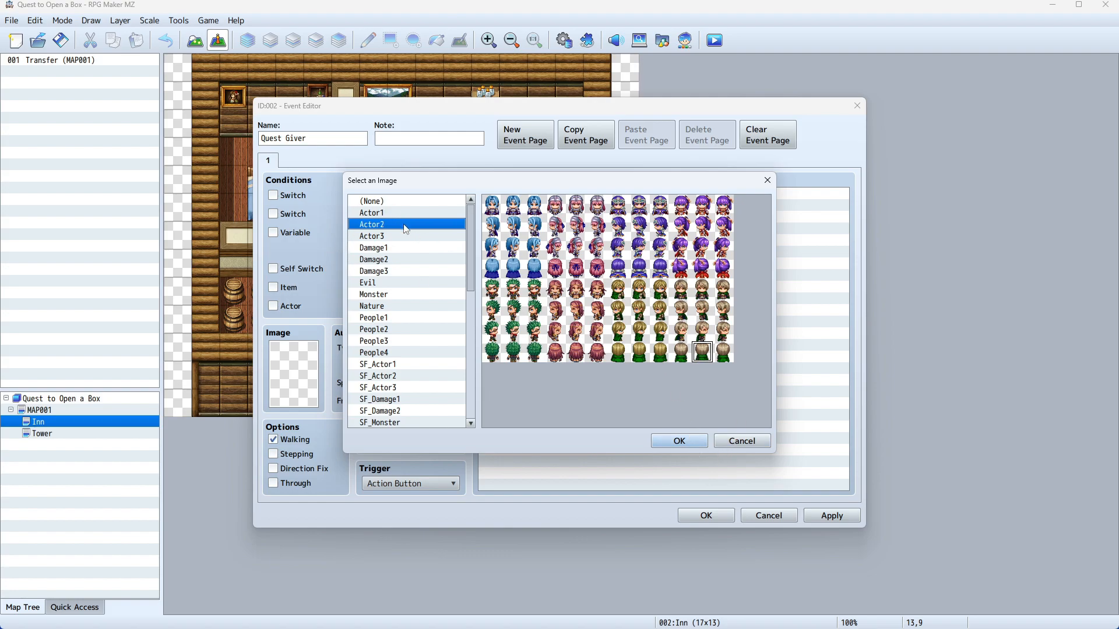
pyautogui.click(699, 445)
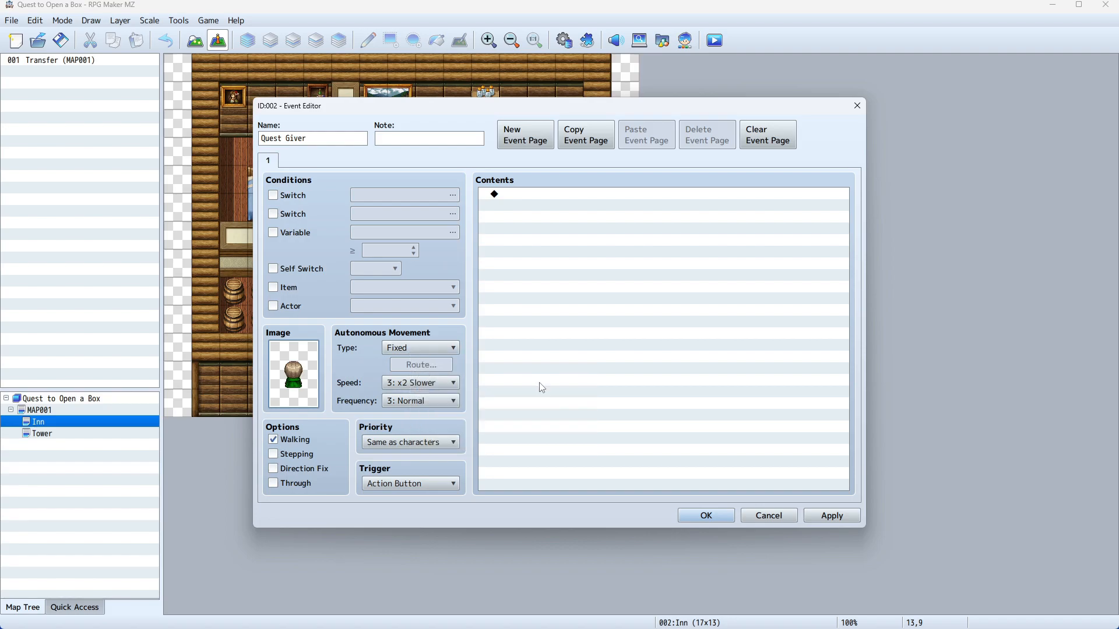
# Keep the Quest Giver's autonomous movement type on Fixed and turn off its Walking animation option.
pyautogui.click(422, 349)
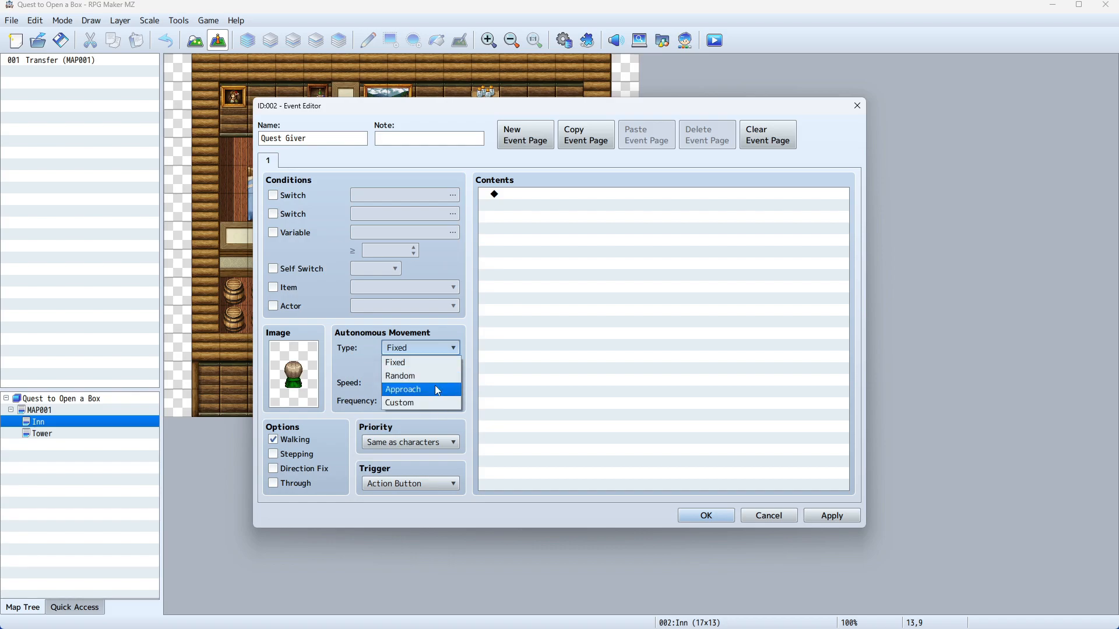
pyautogui.click(411, 363)
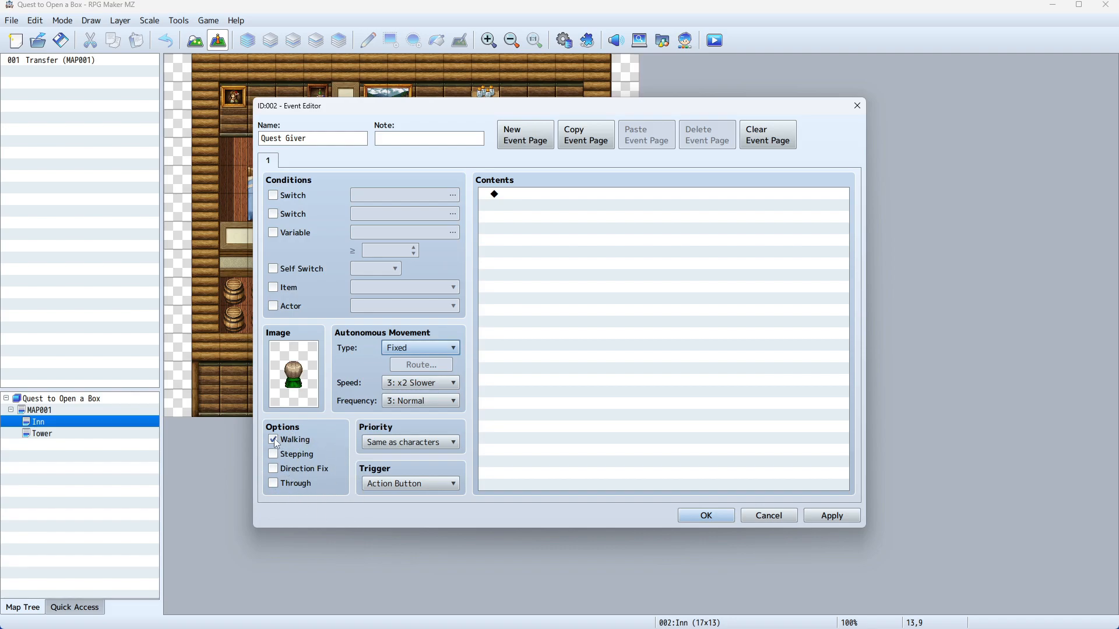
pyautogui.moveTo(274, 439)
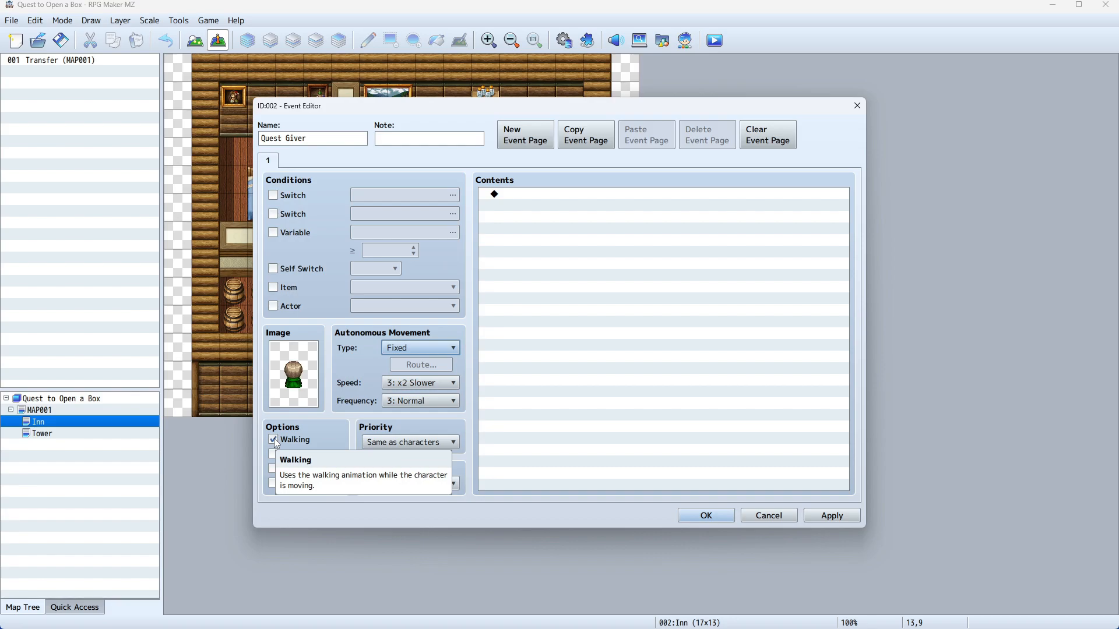
pyautogui.click(274, 455)
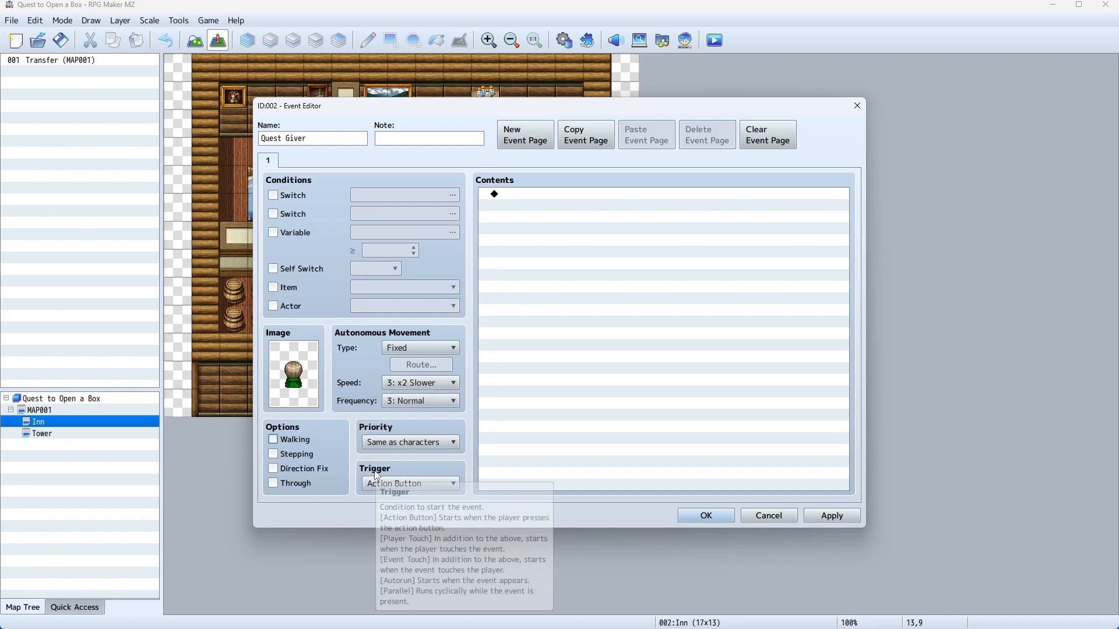
# Review the trigger choices for the Quest Giver event, keeping Action Button as the trigger.
pyautogui.click(454, 486)
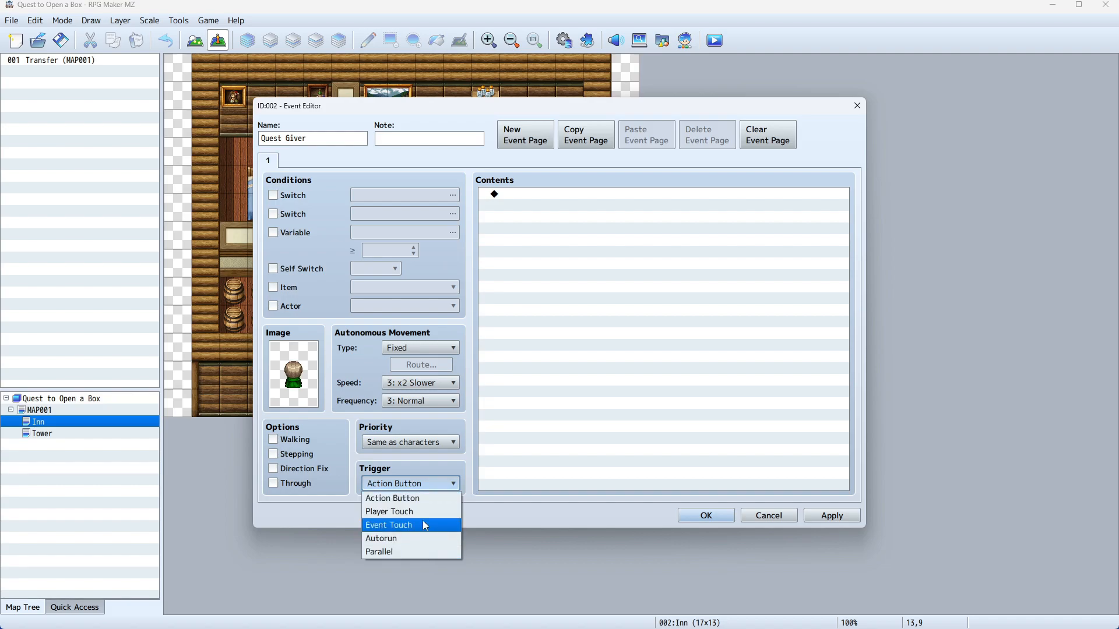
pyautogui.click(407, 467)
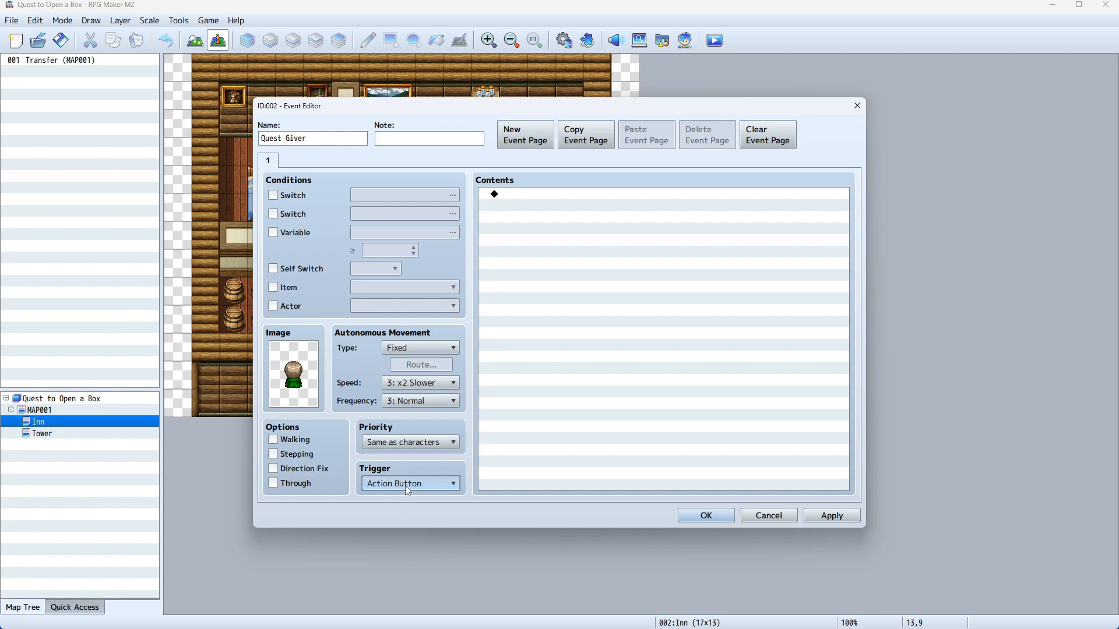
pyautogui.click(405, 484)
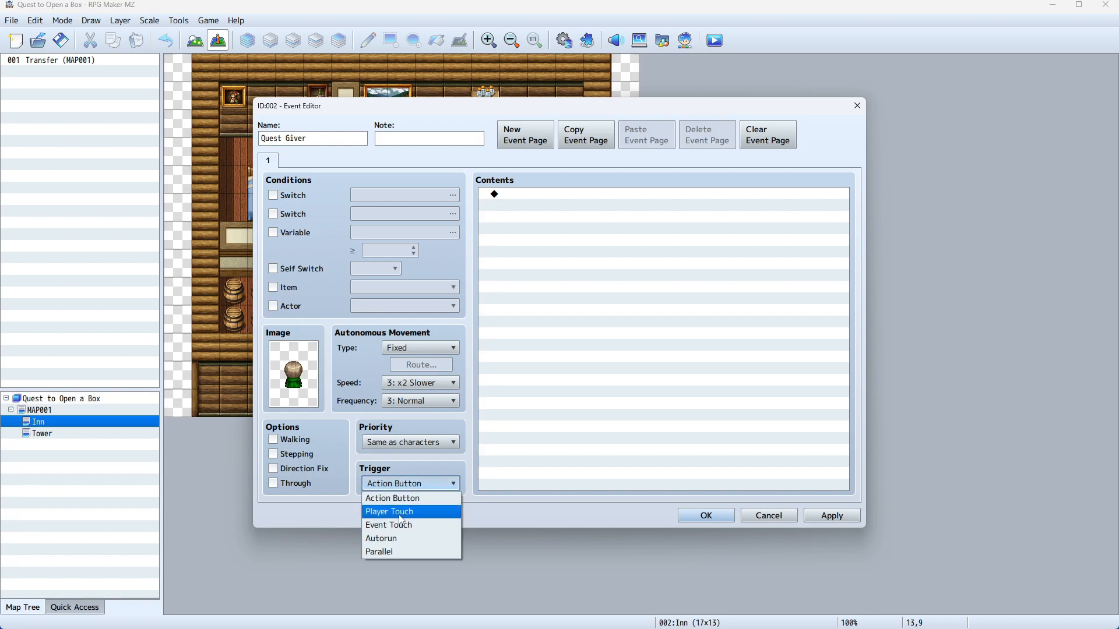
pyautogui.click(400, 473)
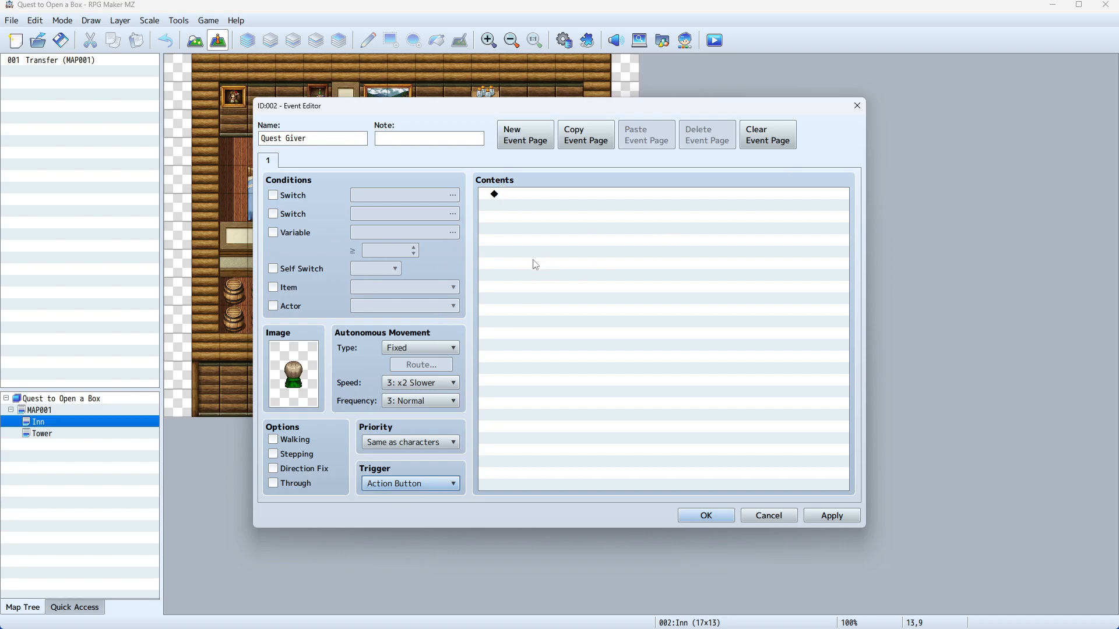
# Examine the three pages of event commands, including the Battle Processing and Shop Processing settings, without adding a command.
pyautogui.click(492, 197)
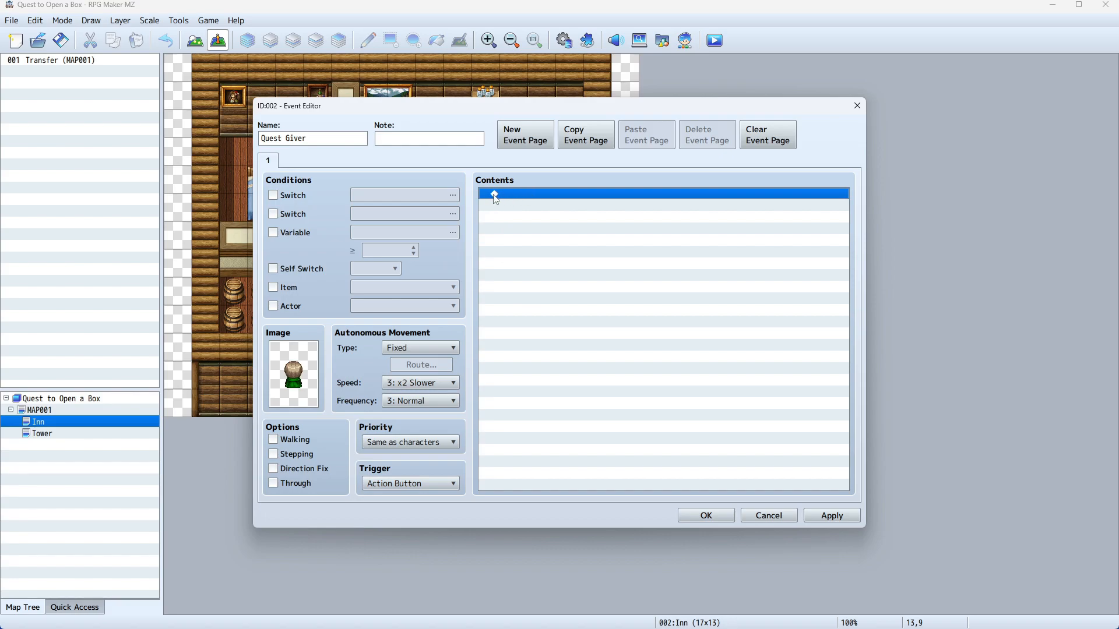
pyautogui.doubleClick(495, 196)
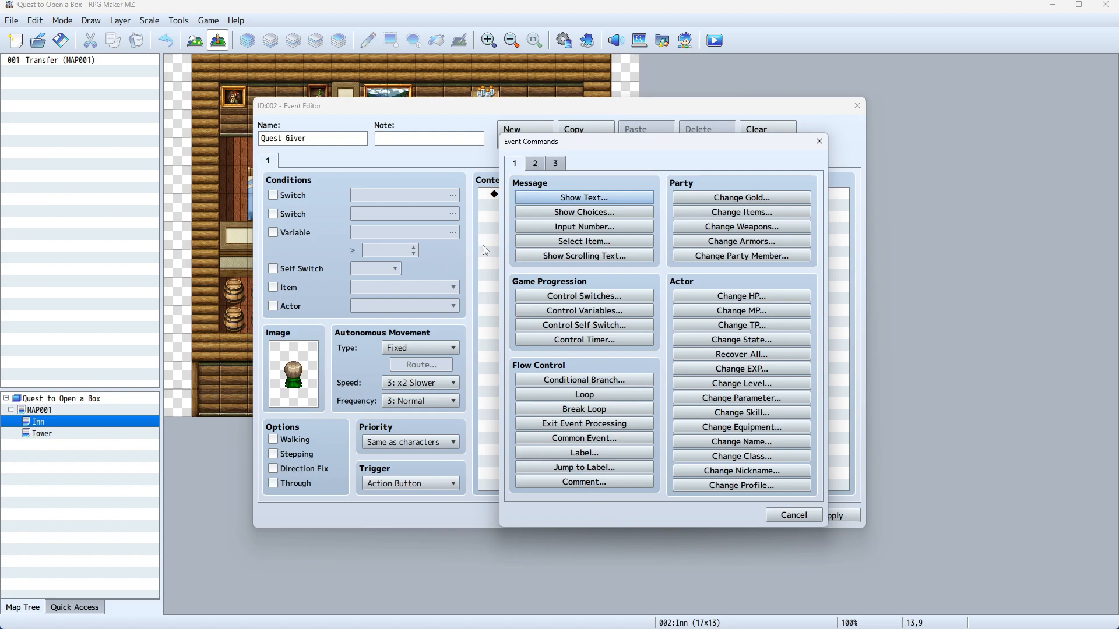
pyautogui.click(542, 164)
pyautogui.click(556, 164)
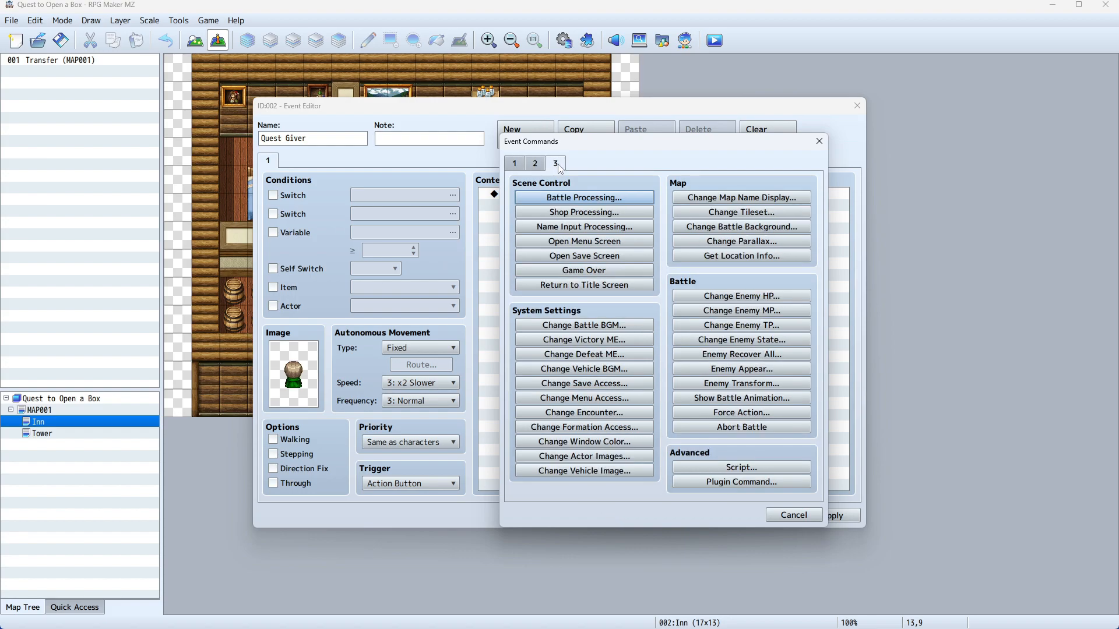
pyautogui.click(568, 200)
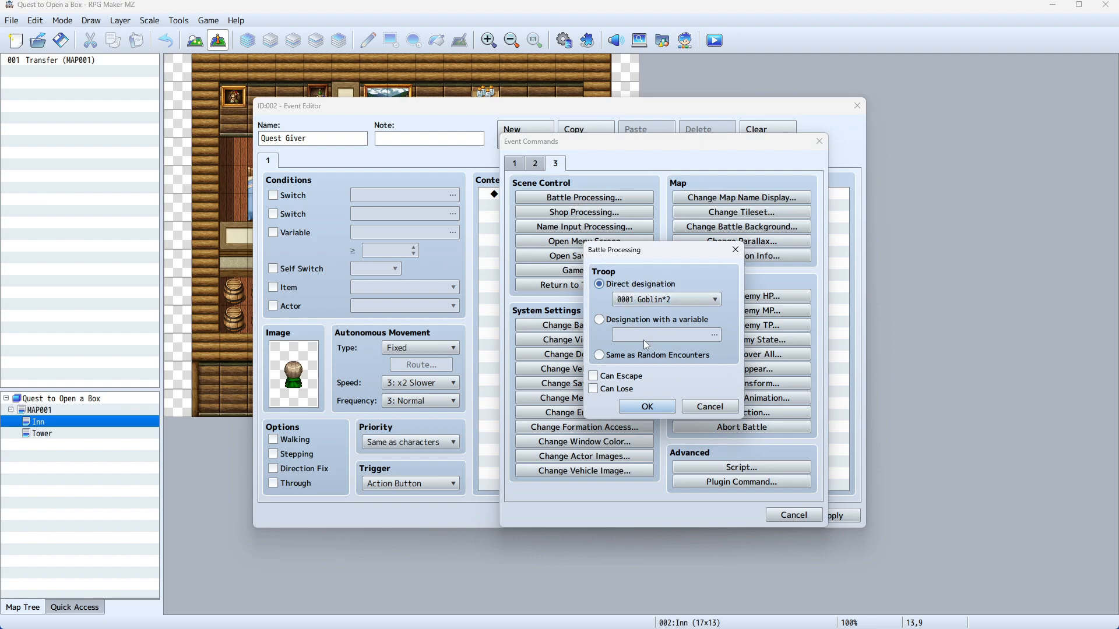
pyautogui.click(736, 249)
pyautogui.click(577, 213)
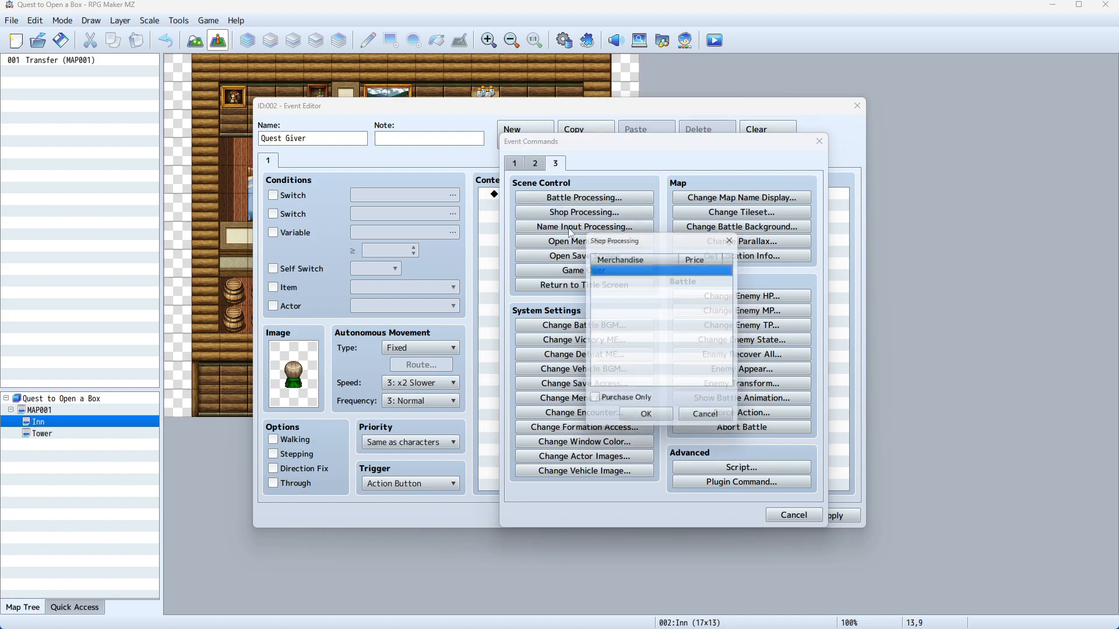
pyautogui.click(736, 236)
pyautogui.click(535, 163)
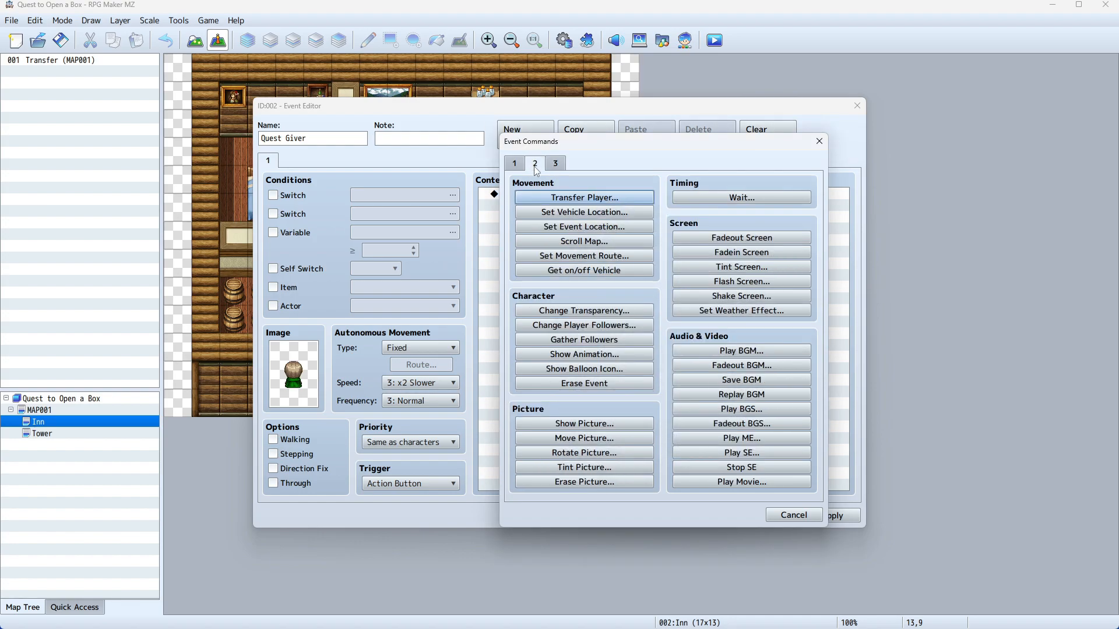
pyautogui.click(515, 165)
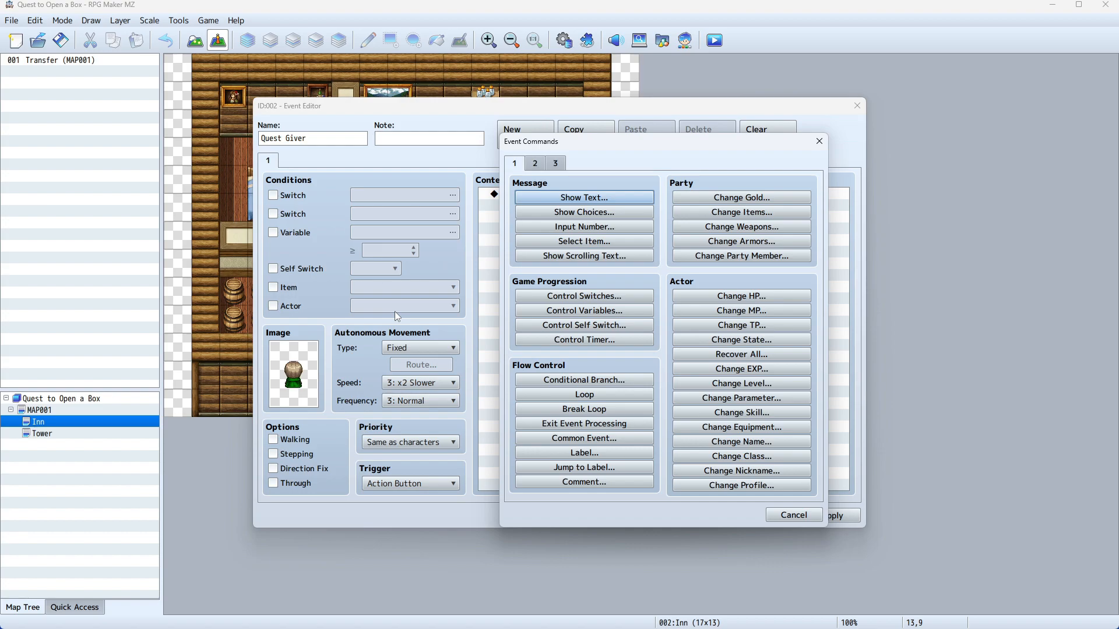
pyautogui.click(819, 514)
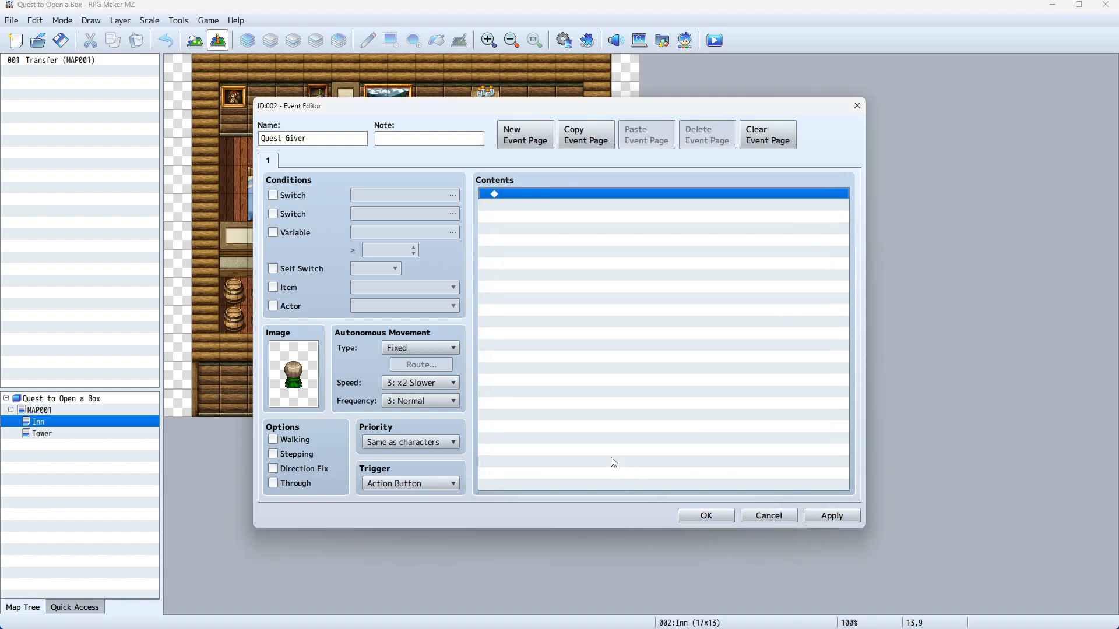
# Start a Show Text command in the Quest Giver event, using the last face on the Actor2 sheet, the light-haired character in green.
pyautogui.doubleClick(508, 198)
pyautogui.click(514, 163)
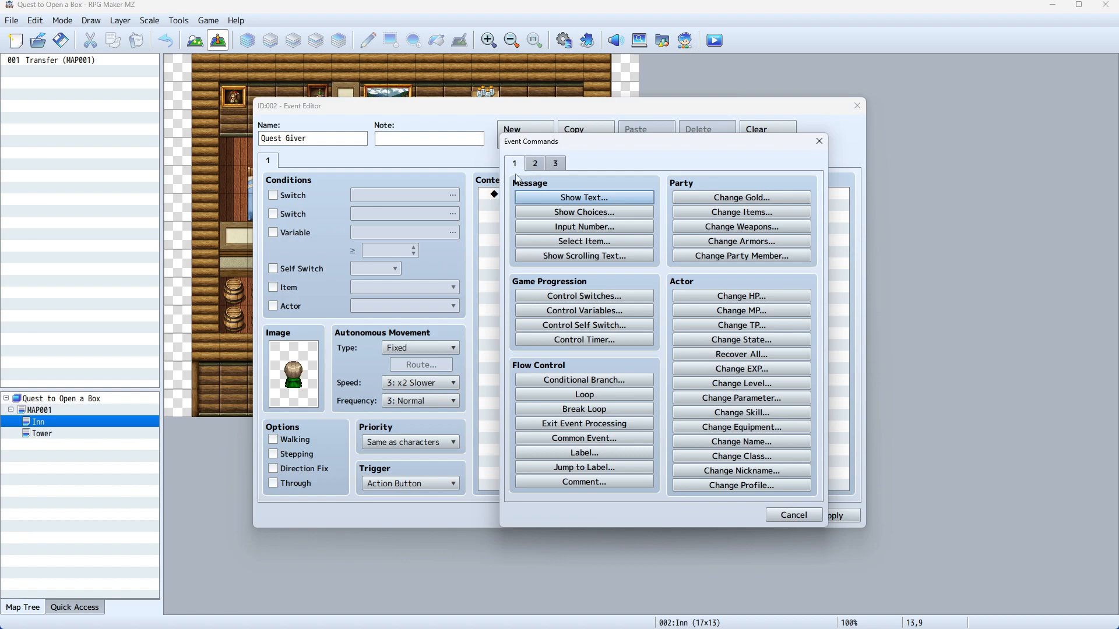
pyautogui.click(600, 204)
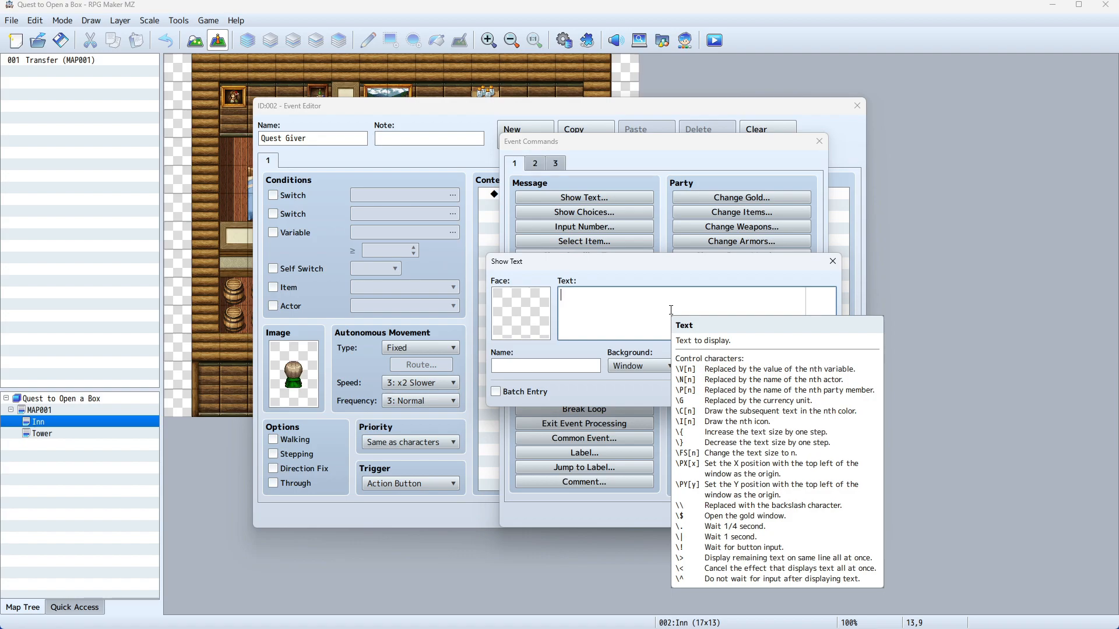
pyautogui.doubleClick(520, 316)
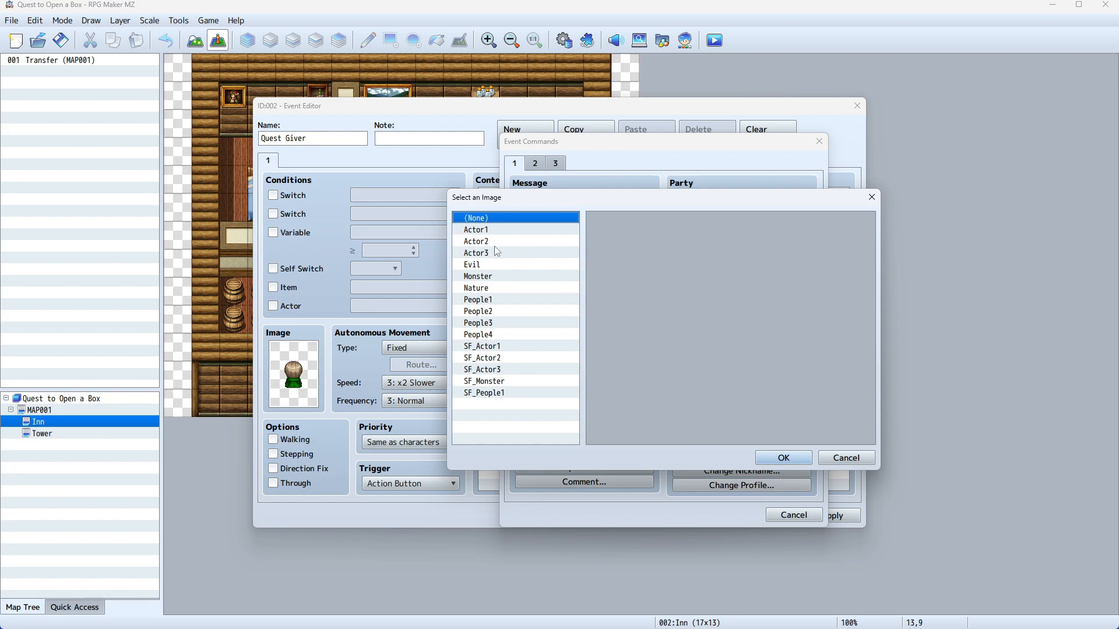
pyautogui.click(492, 246)
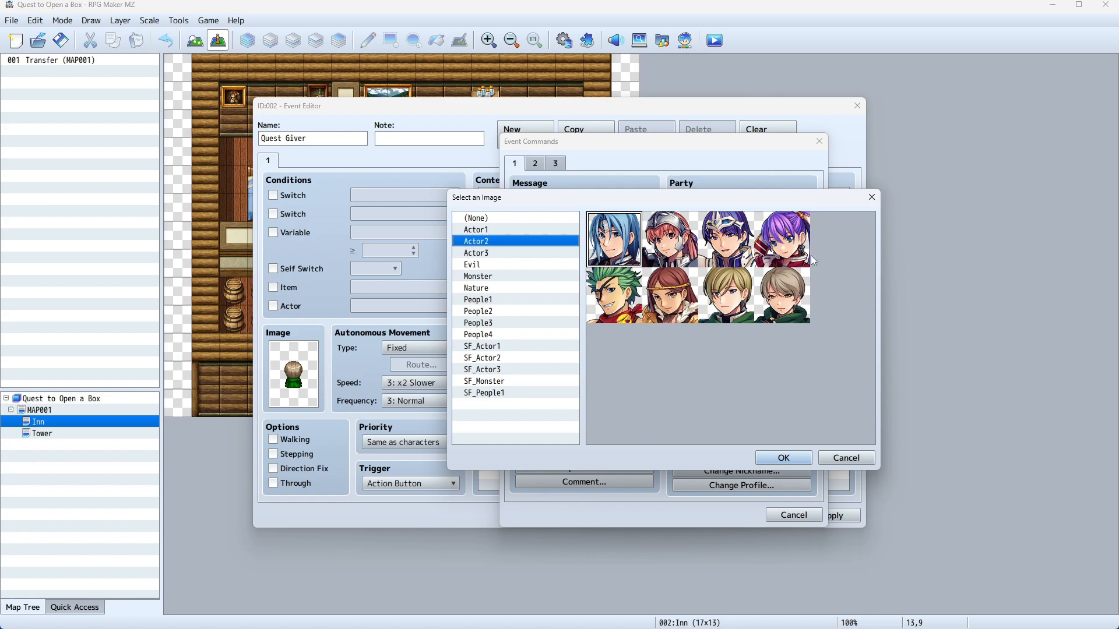
pyautogui.click(791, 313)
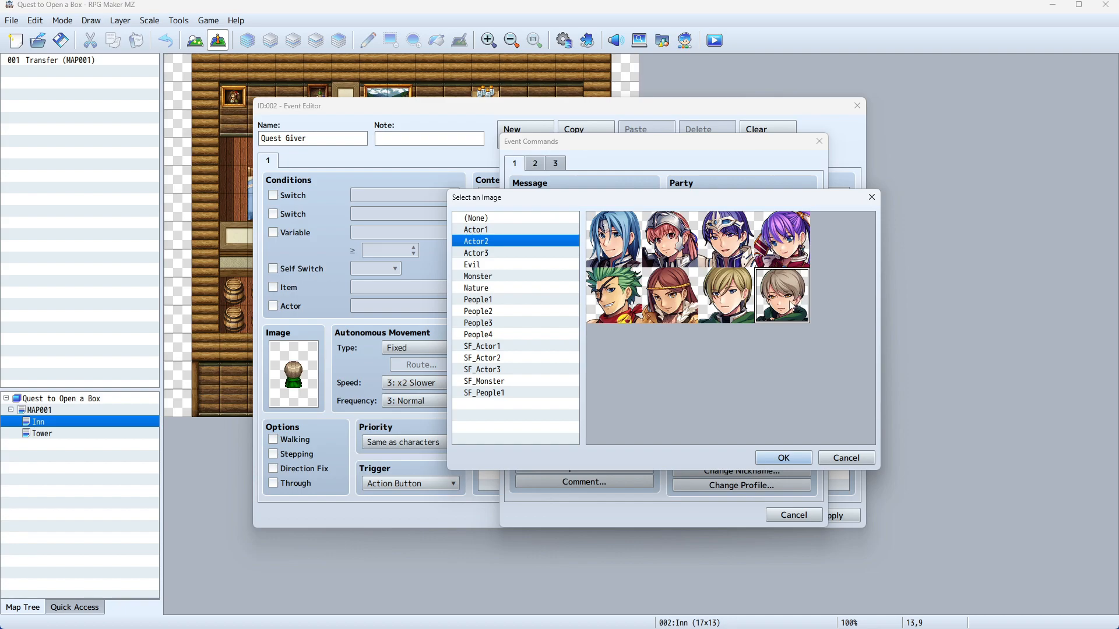
pyautogui.click(482, 265)
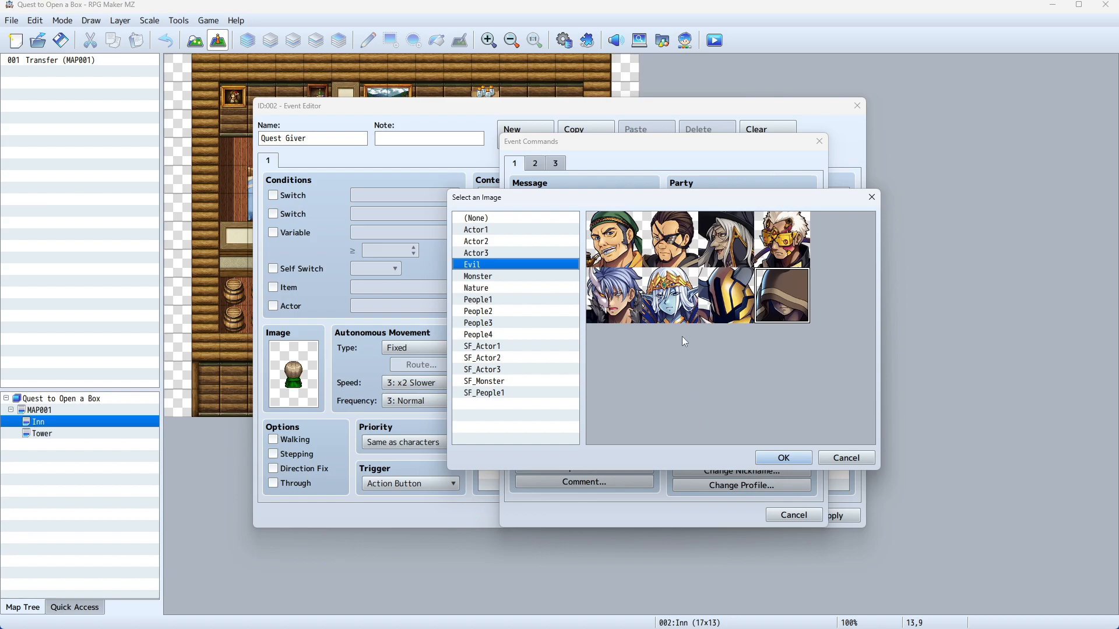
pyautogui.click(630, 309)
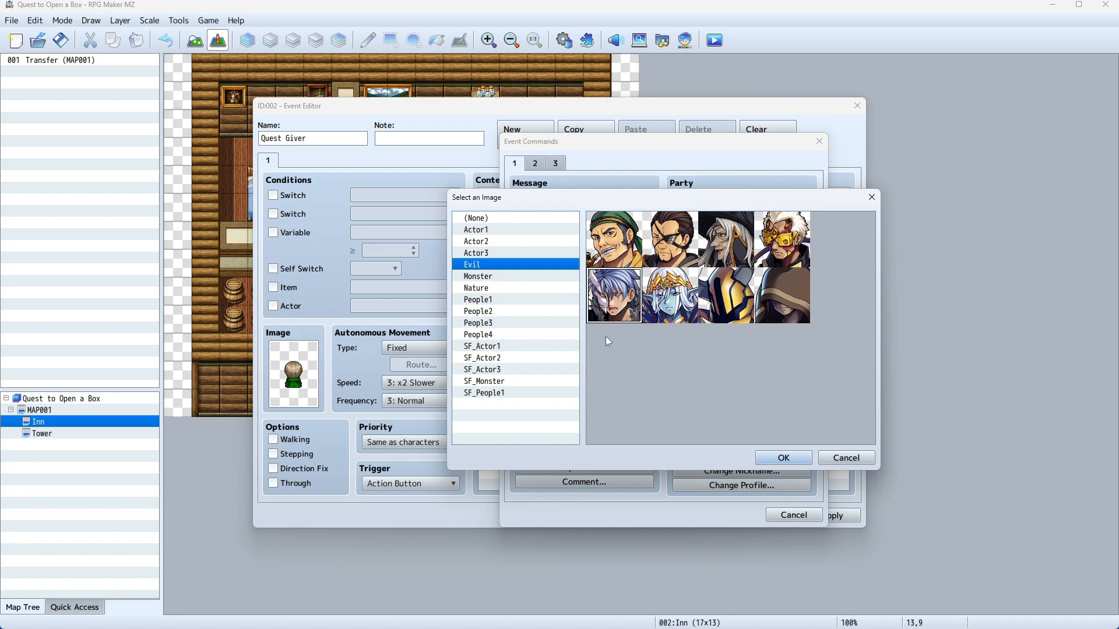
pyautogui.click(539, 242)
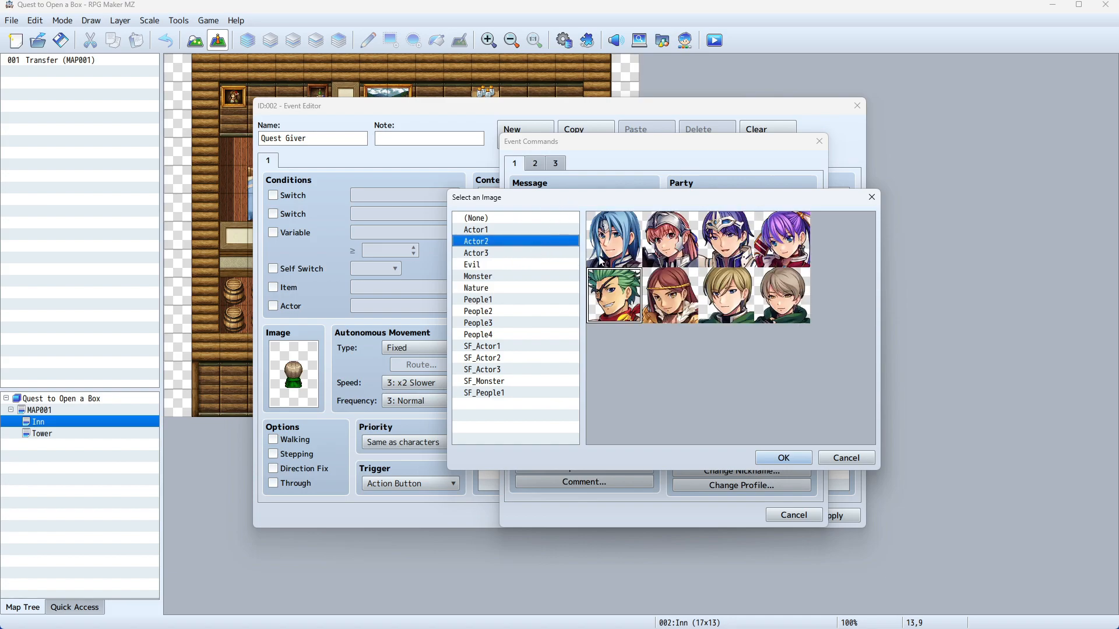
pyautogui.click(784, 300)
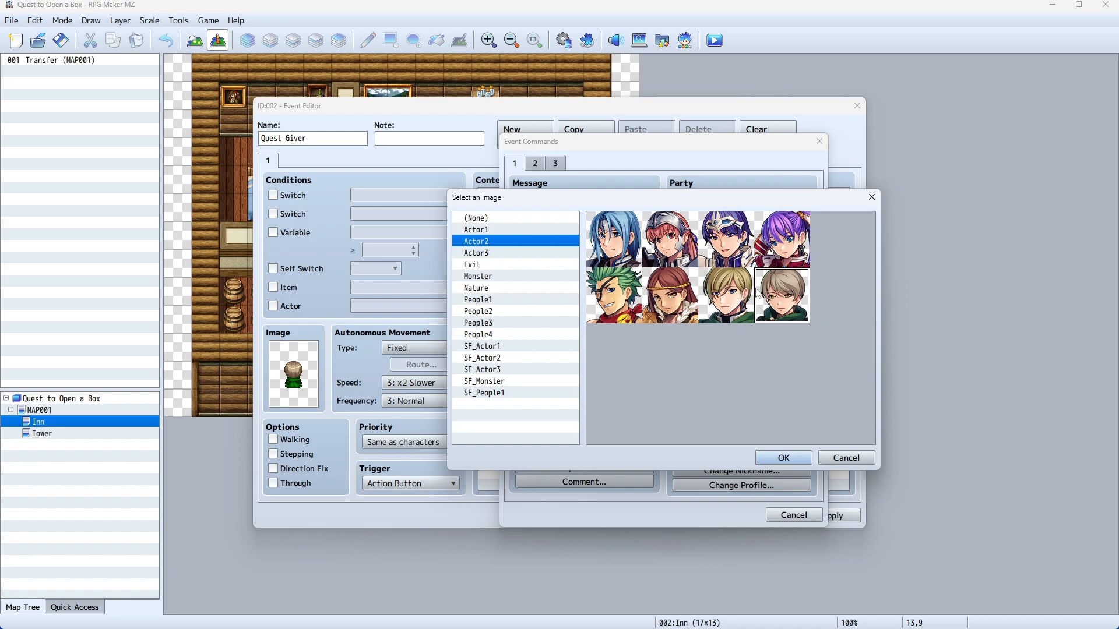
pyautogui.click(784, 459)
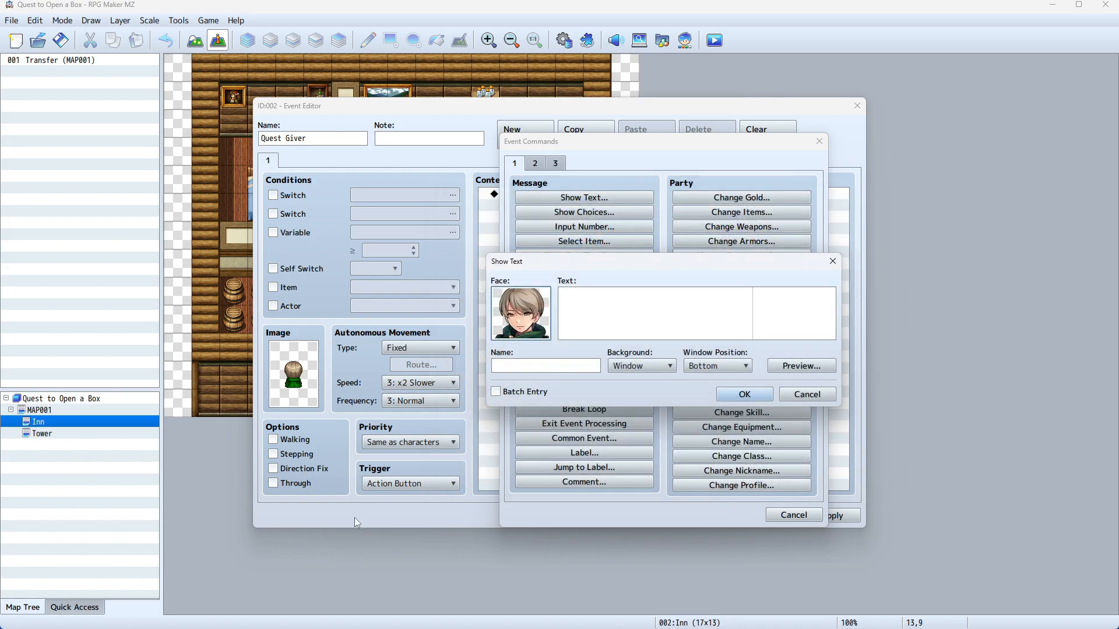
# Enter the message "I hear there is a box in the tower. I think you should go and open it." and preview it.
pyautogui.click(682, 314)
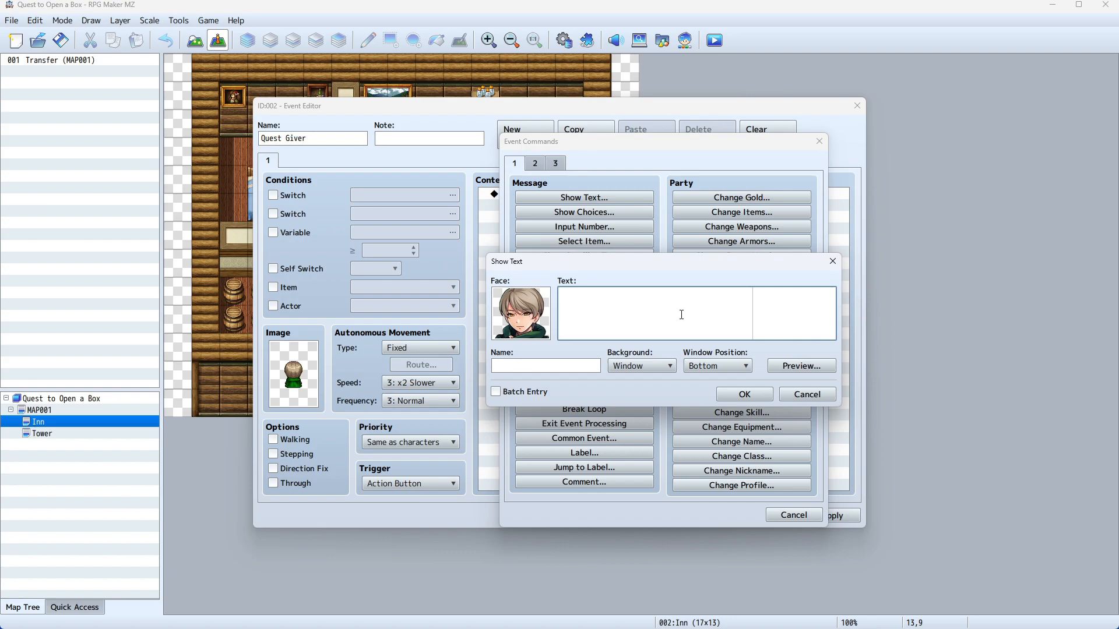
pyautogui.write('I hear')
pyautogui.write(' there is a bo')
pyautogui.write('x in the tower.')
pyautogui.write(' I think you sho')
pyautogui.write('uld go and open it')
pyautogui.write('.')
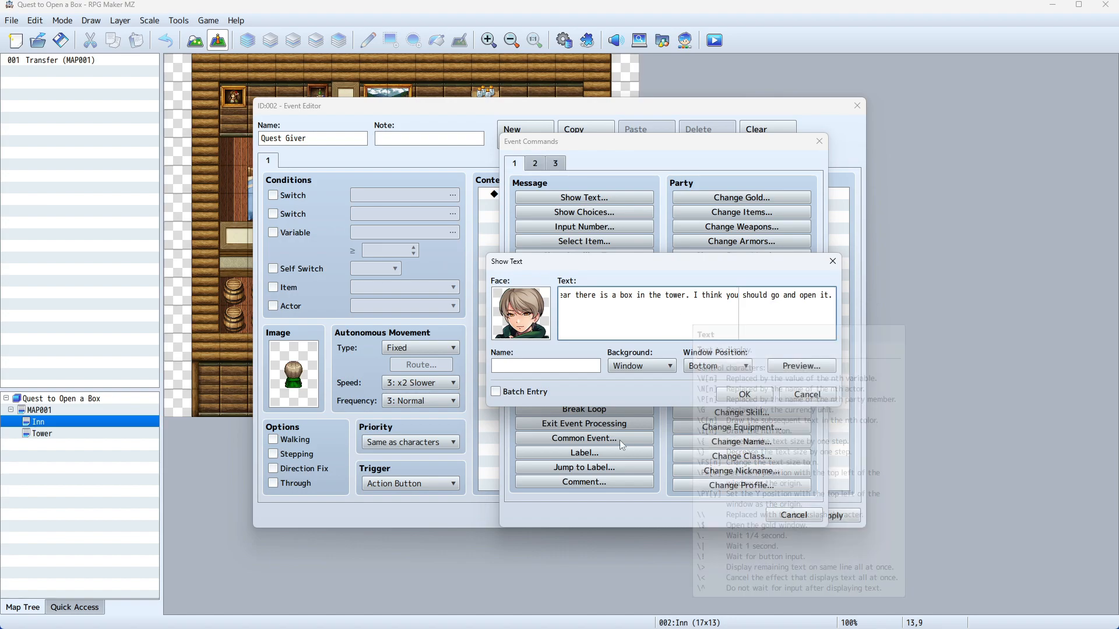
pyautogui.click(810, 373)
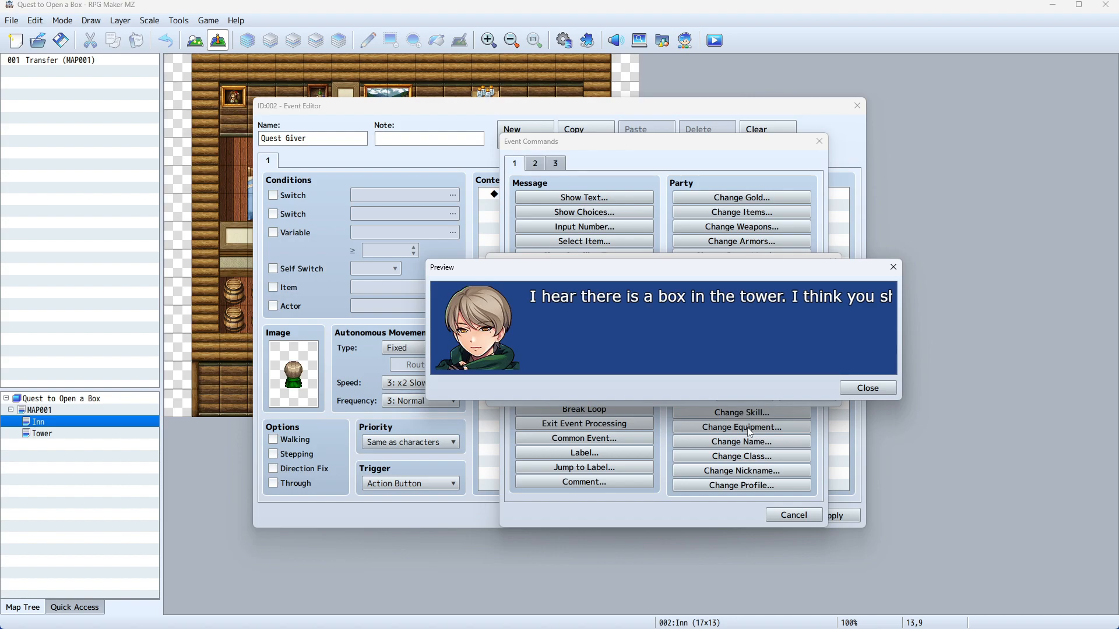
pyautogui.click(867, 390)
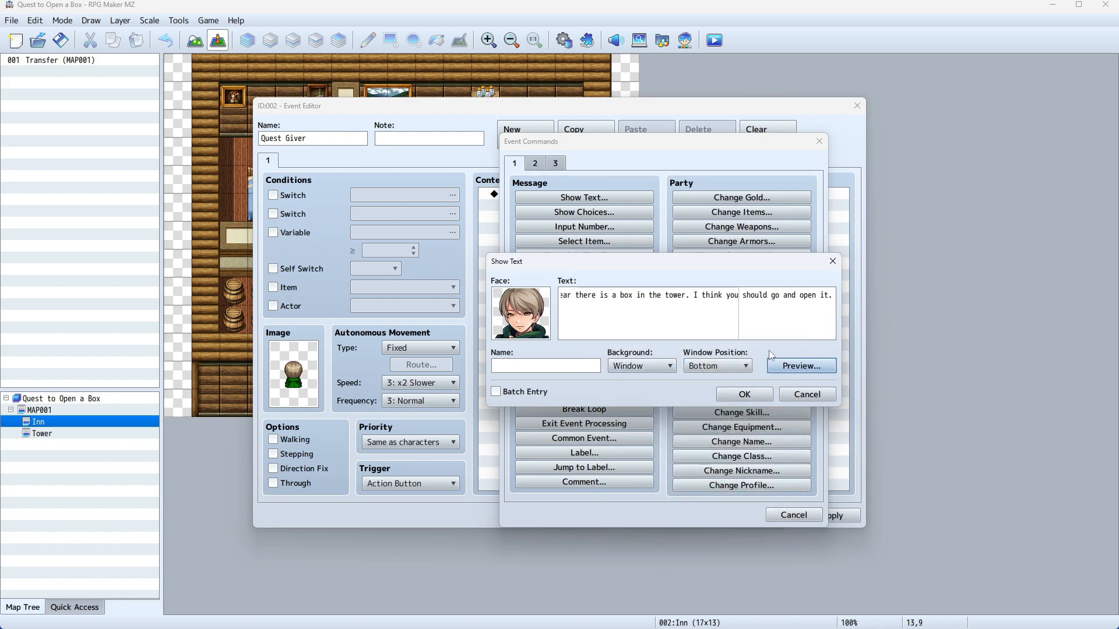
# Break the message onto a second line before "should go and open it." and preview it again.
pyautogui.click(744, 298)
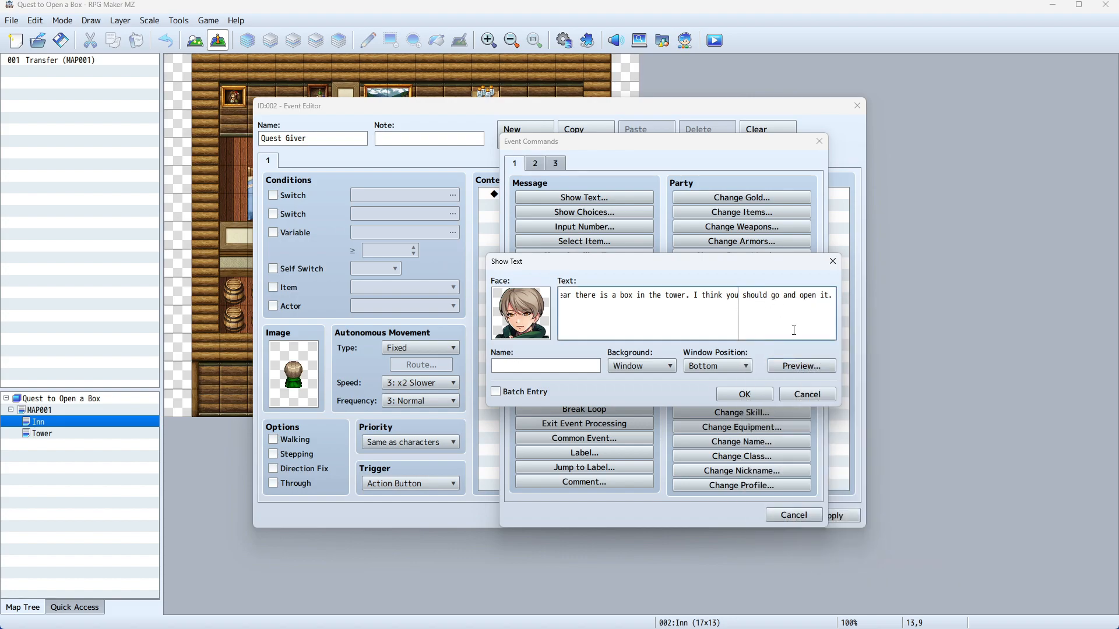
pyautogui.press('Return')
pyautogui.click(801, 366)
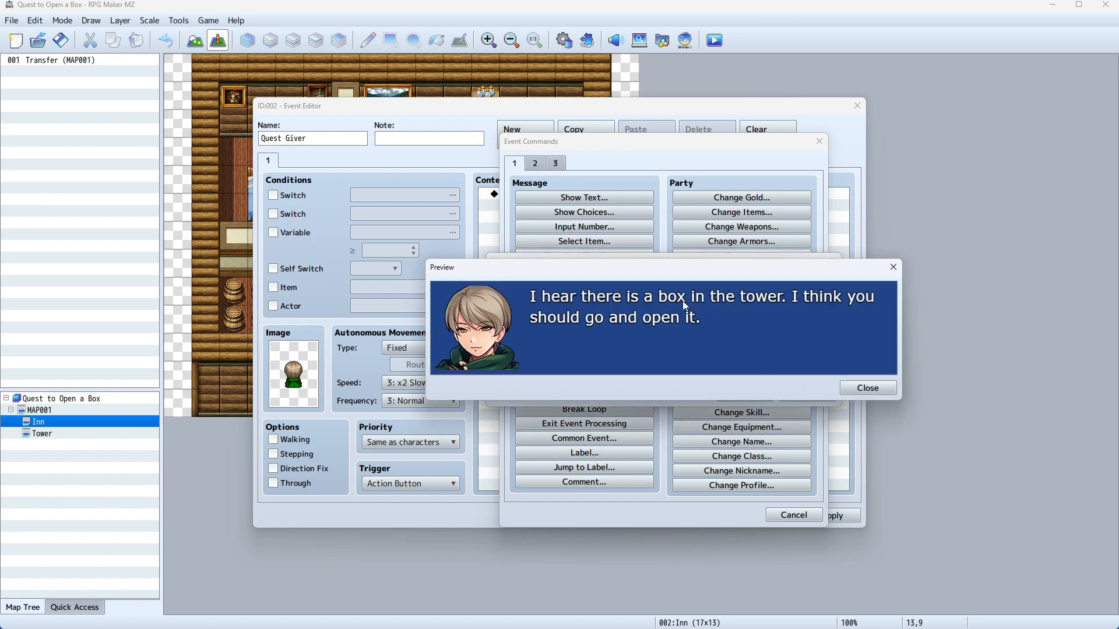
pyautogui.click(865, 387)
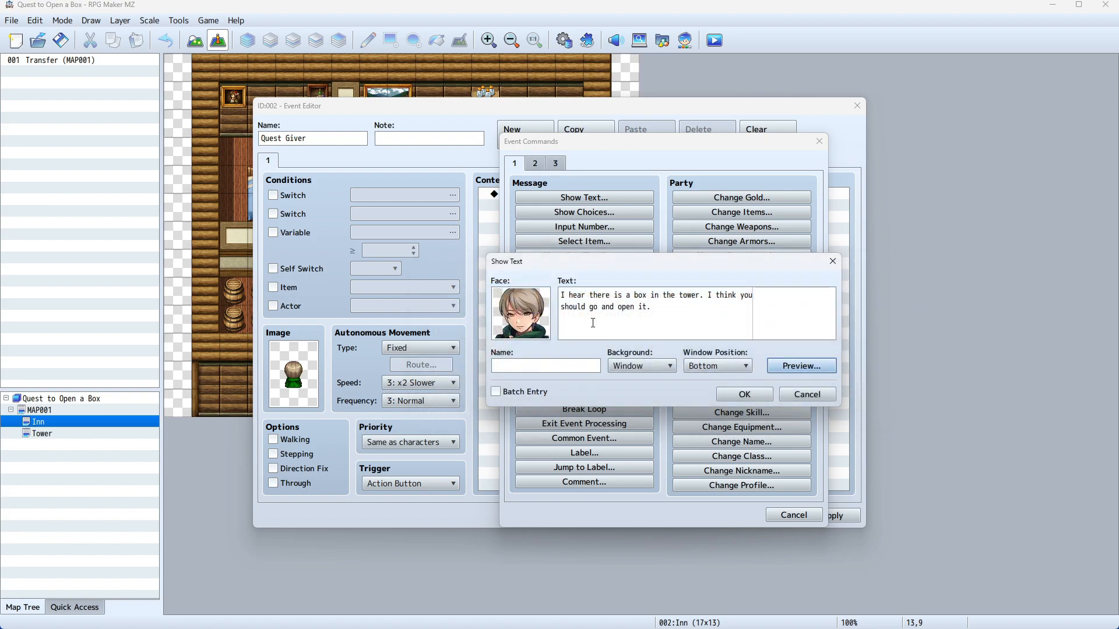
# Set the speaker name to "Quest Giver", preview the message and add the text command to the event.
pyautogui.click(495, 363)
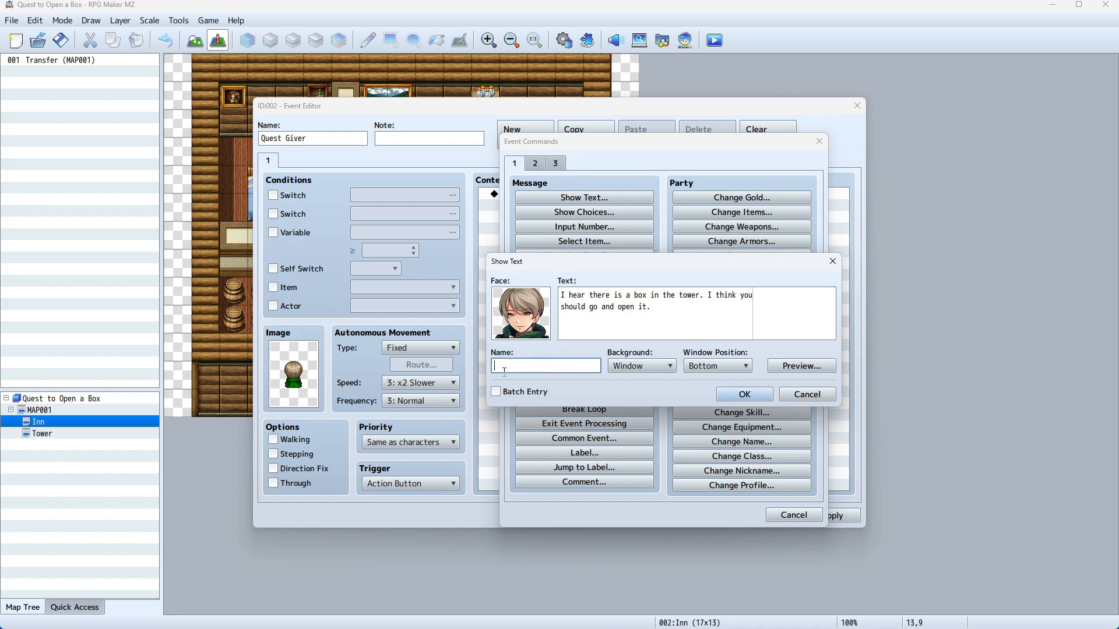
pyautogui.write('Quest Giver')
pyautogui.click(774, 370)
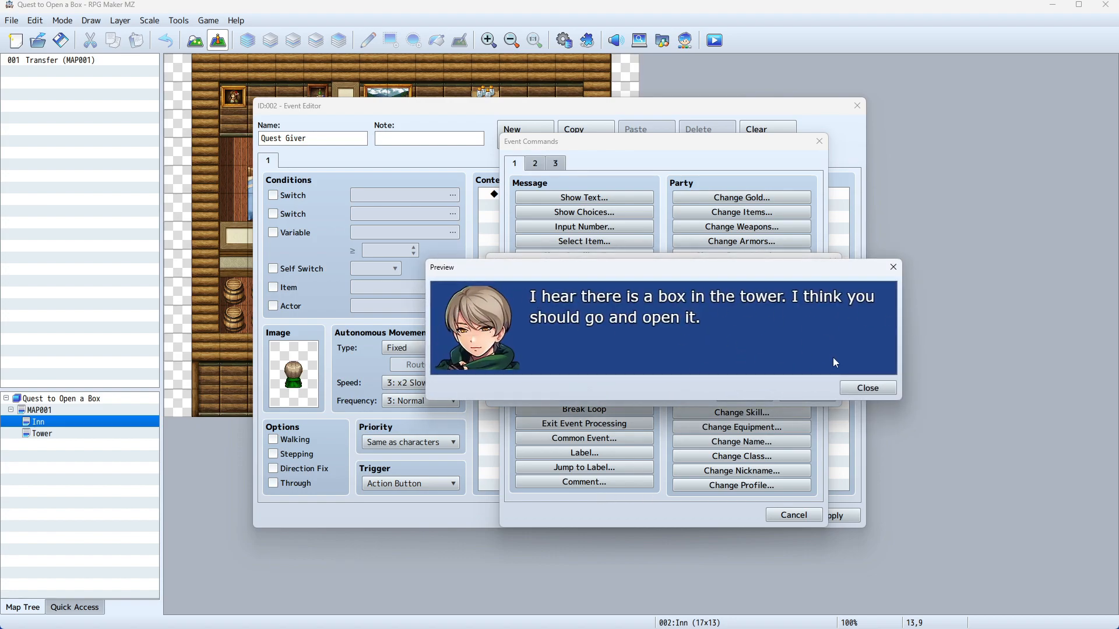
pyautogui.click(880, 392)
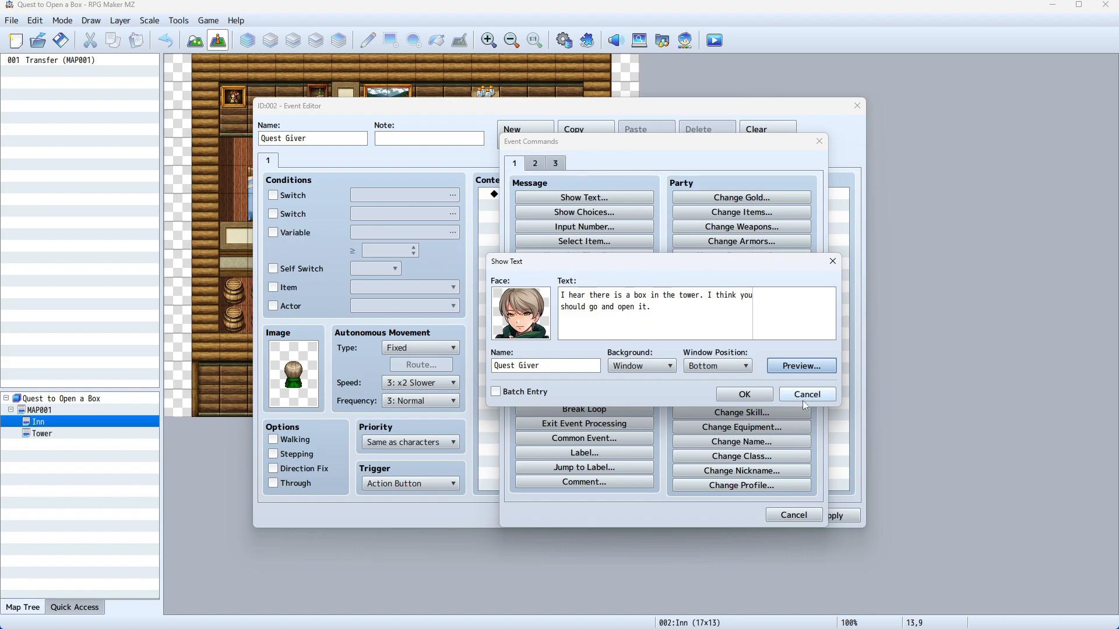
pyautogui.click(764, 396)
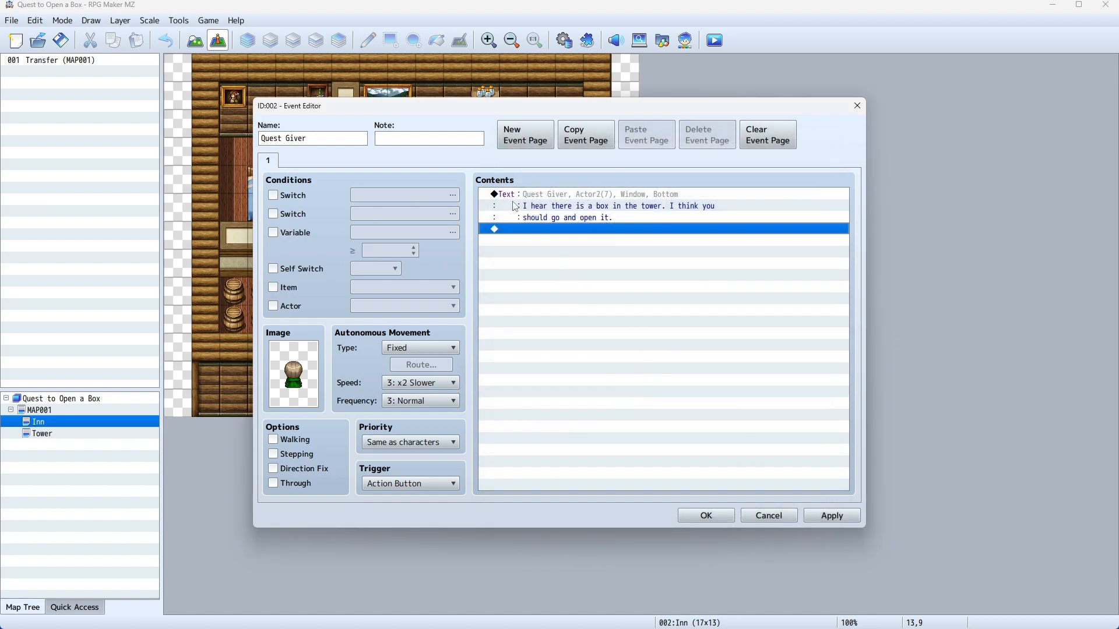
# Insert an empty Show Text command above the Quest Giver's message.
pyautogui.click(569, 243)
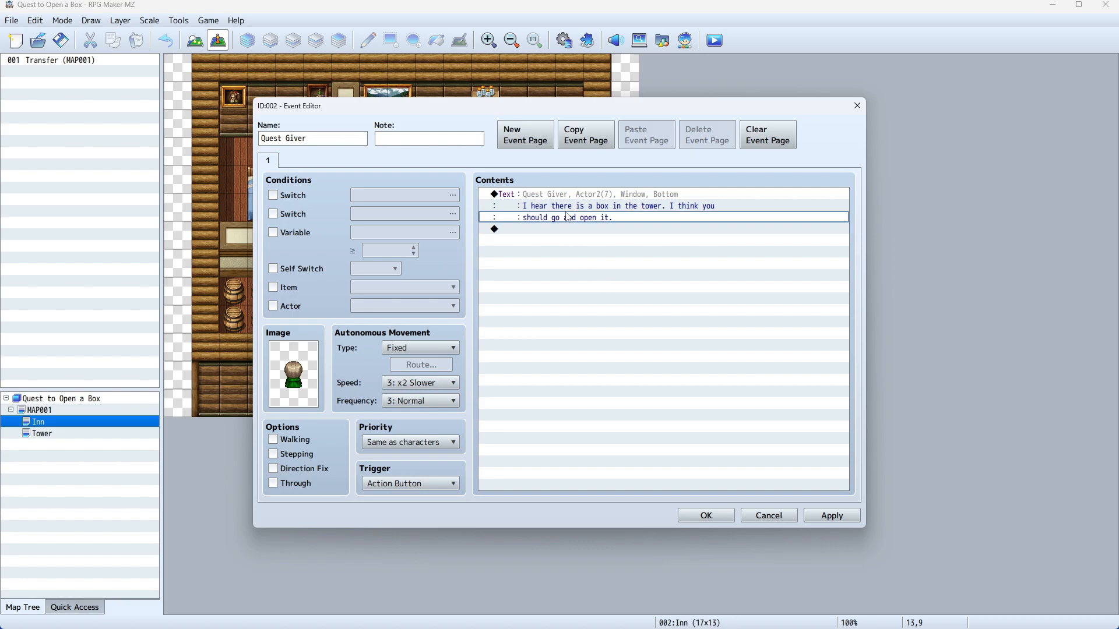
pyautogui.click(555, 197)
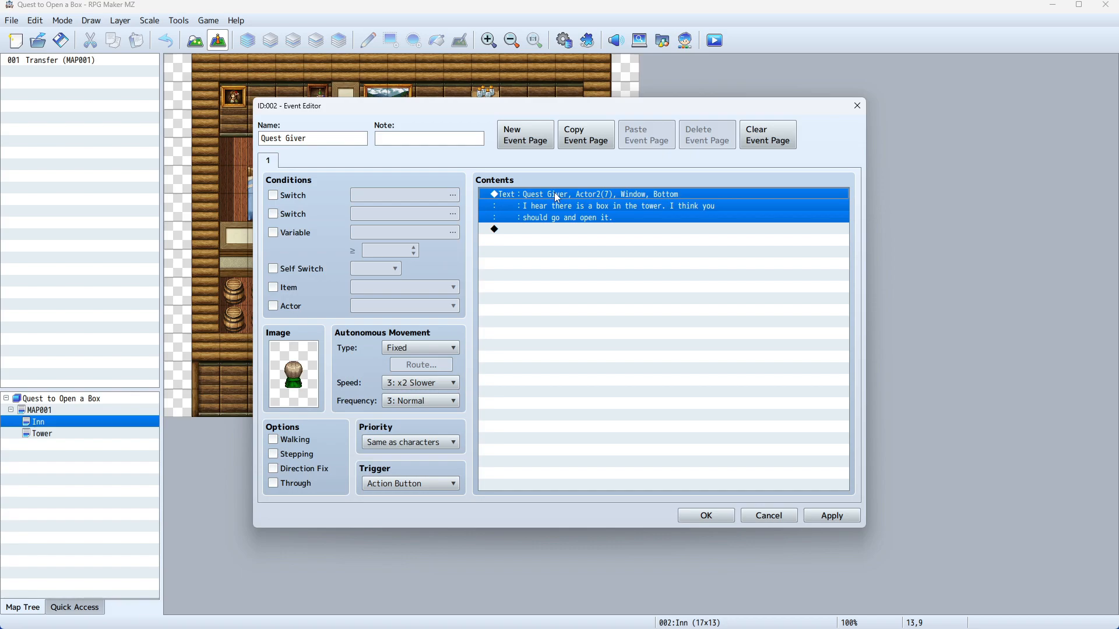
pyautogui.doubleClick(555, 197)
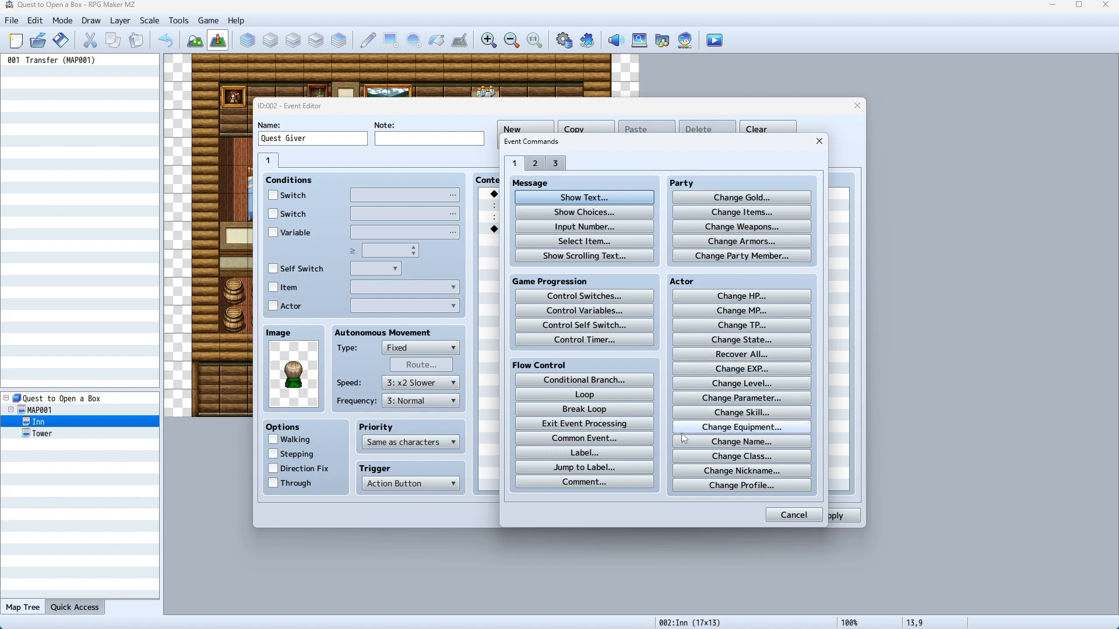
pyautogui.click(577, 200)
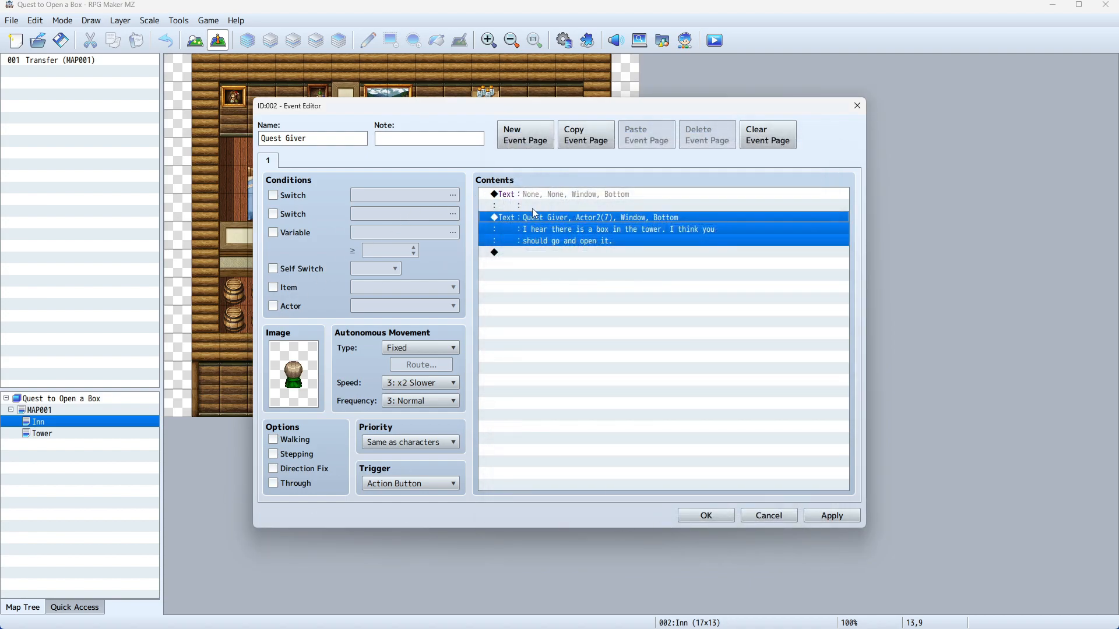
# Delete the empty text command above the Quest Giver's message.
pyautogui.rightClick(498, 219)
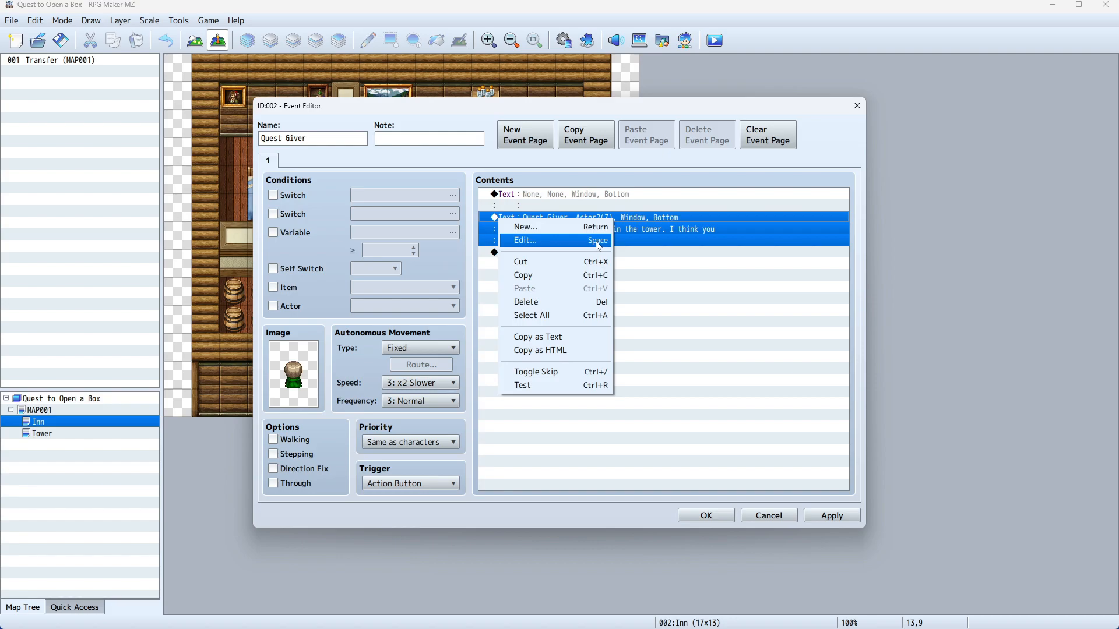
pyautogui.click(617, 252)
pyautogui.click(590, 205)
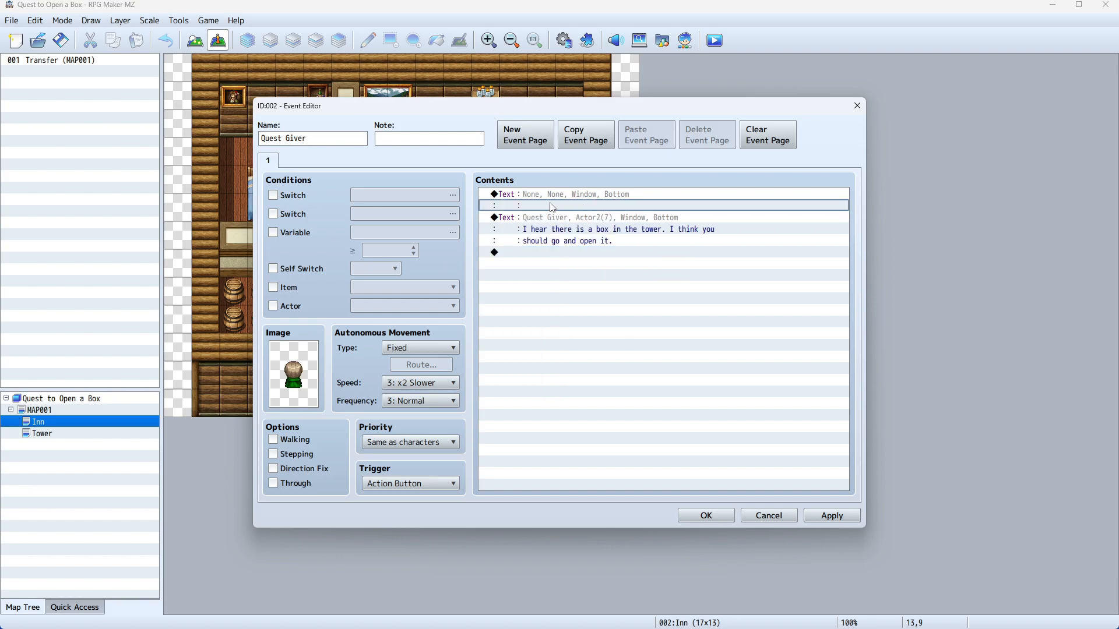
pyautogui.click(530, 195)
pyautogui.rightClick(523, 201)
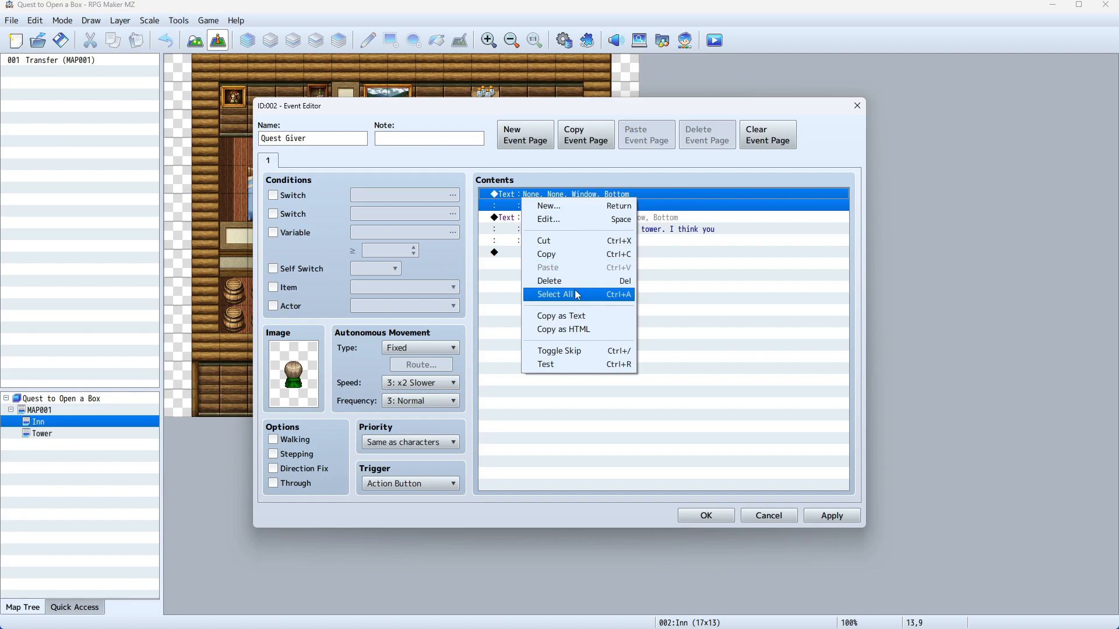
pyautogui.click(559, 281)
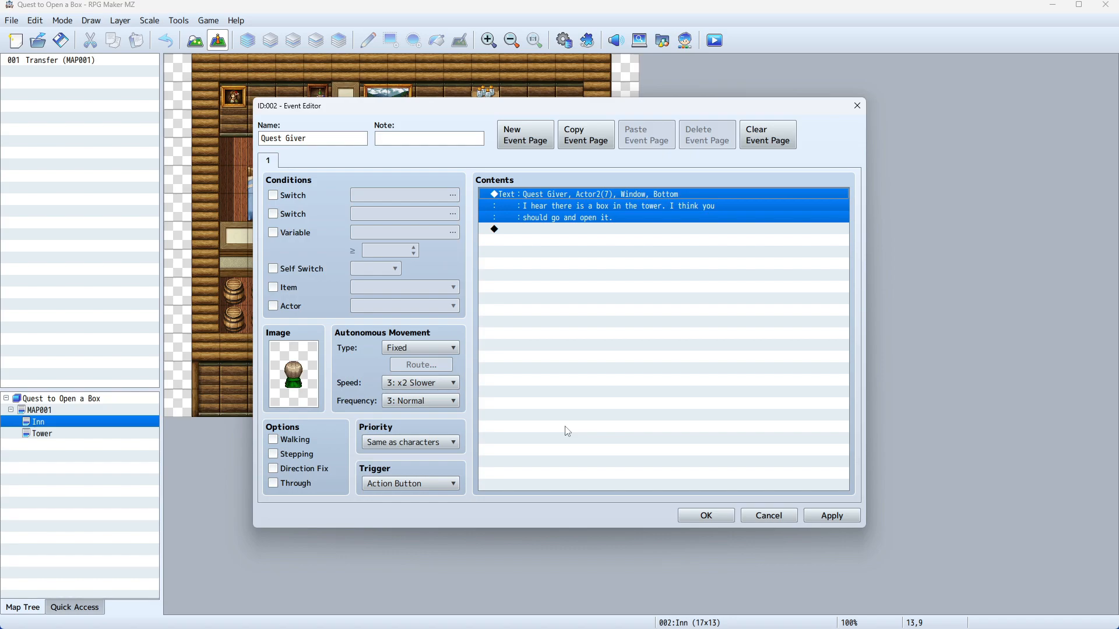
# Save the Quest Giver event and return to the Inn map.
pyautogui.click(715, 515)
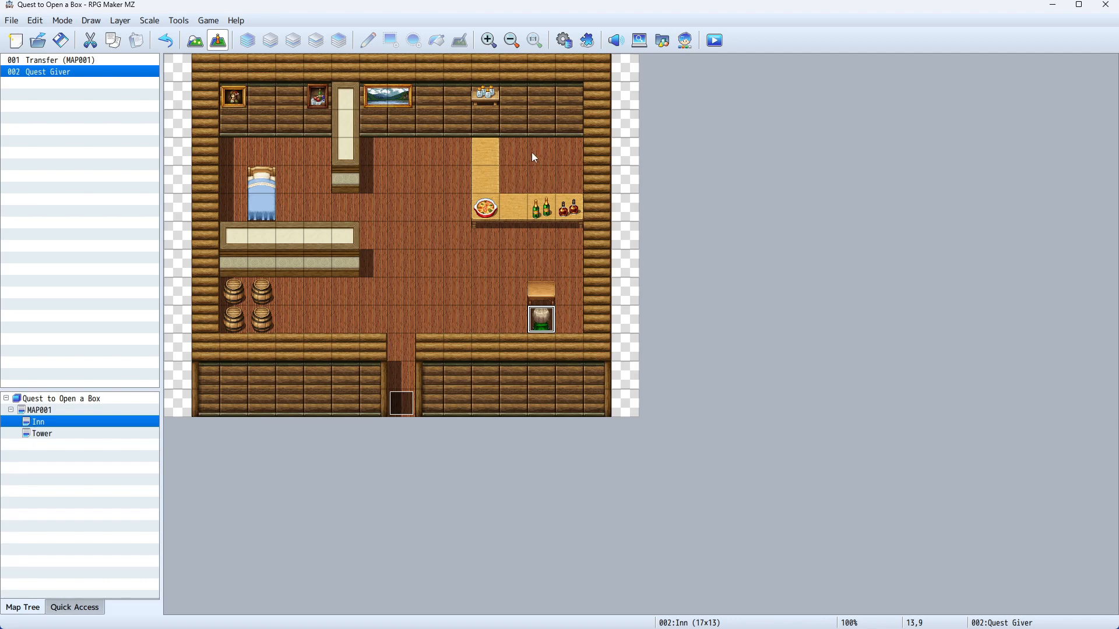
# Create a quick Inn event at tile 12,4 behind the bar counter, keeping the default character image and a price of 10.
pyautogui.click(517, 179)
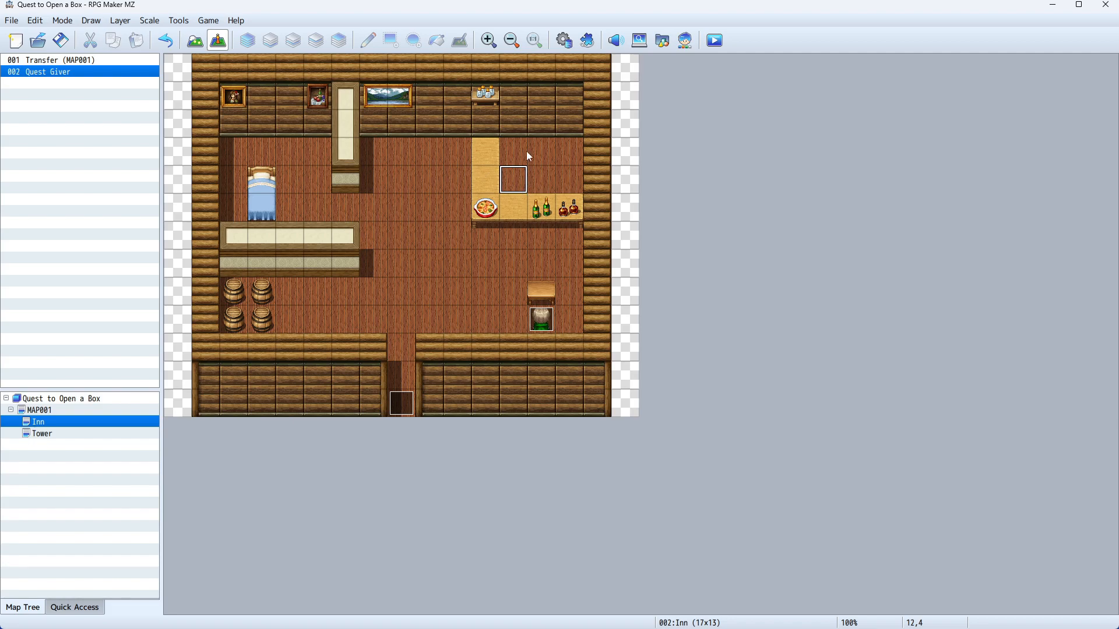
pyautogui.rightClick(520, 183)
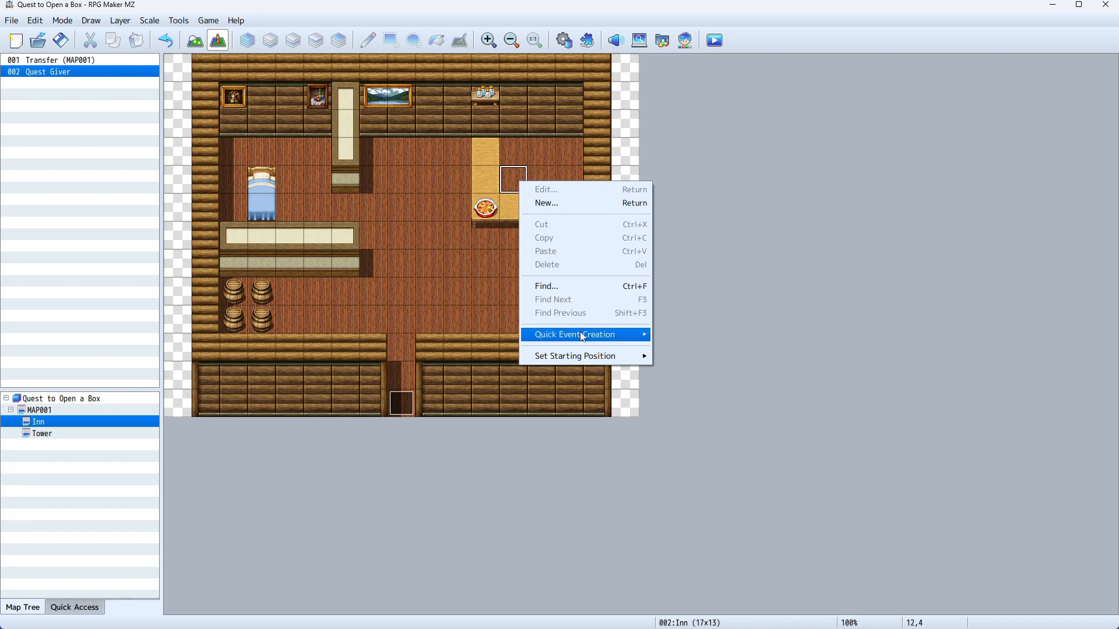
pyautogui.moveTo(584, 337)
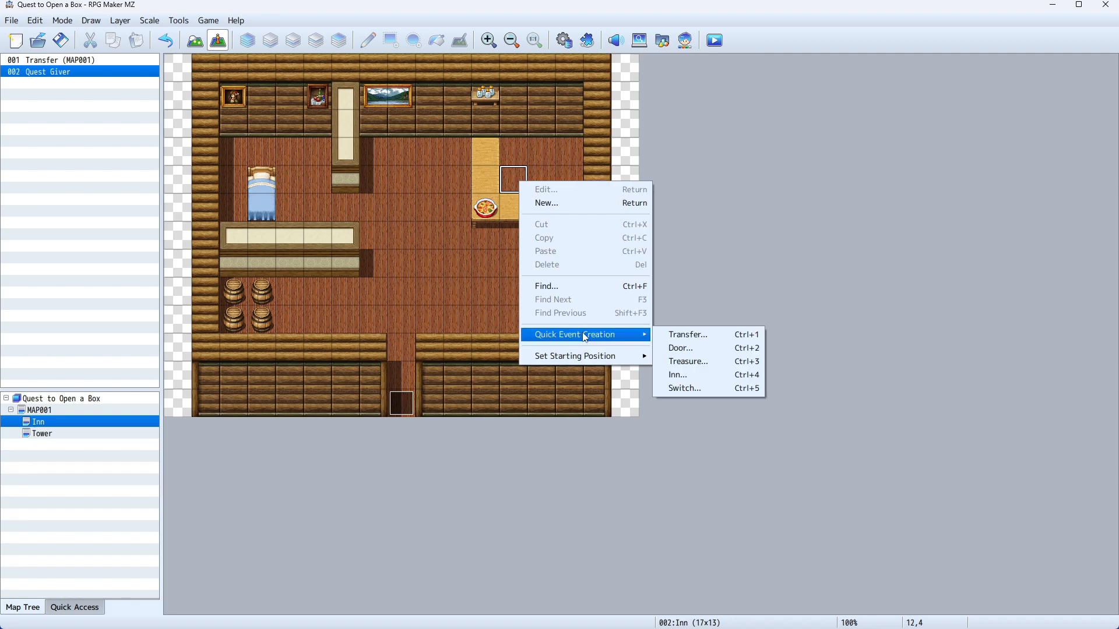
pyautogui.click(717, 381)
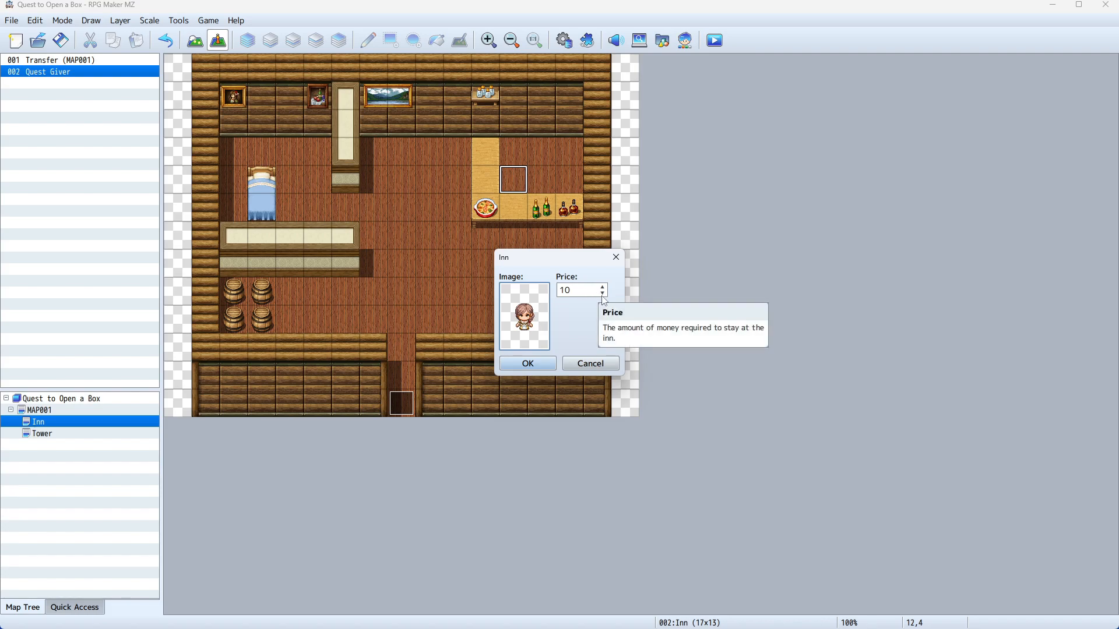
pyautogui.click(540, 364)
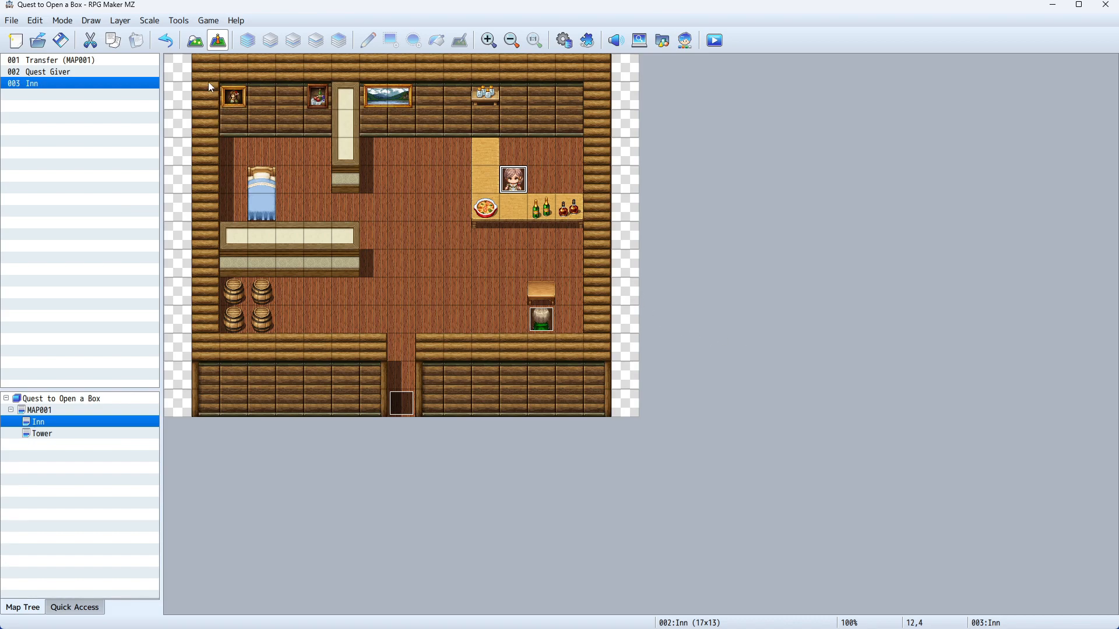
# Review the Inn event's generated commands and trigger options, accepting the event as it is.
pyautogui.doubleClick(27, 85)
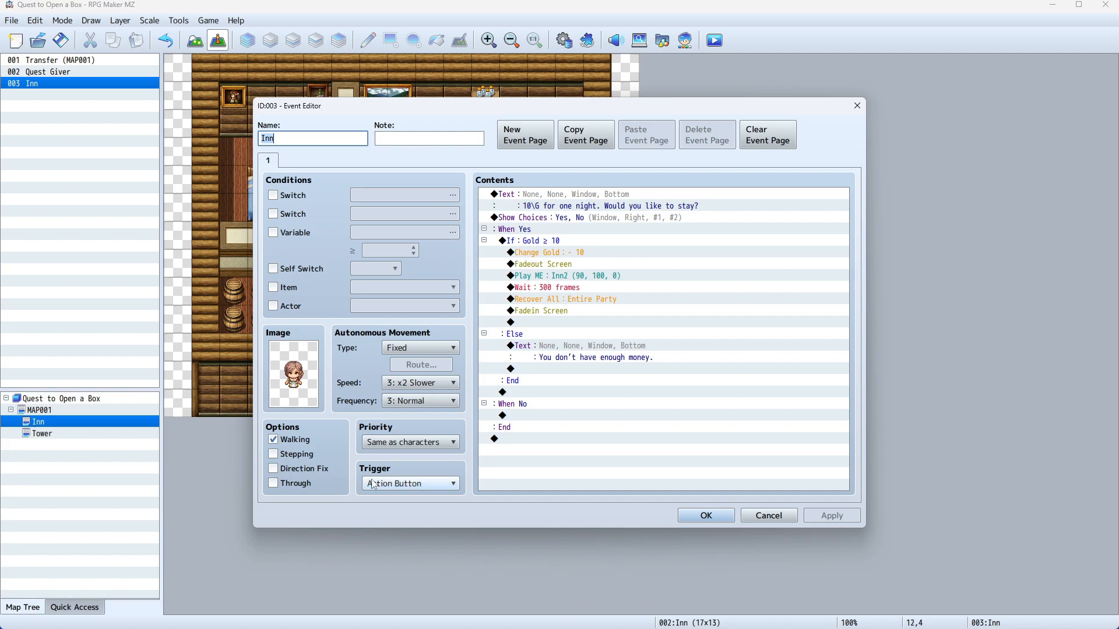
pyautogui.moveTo(403, 488)
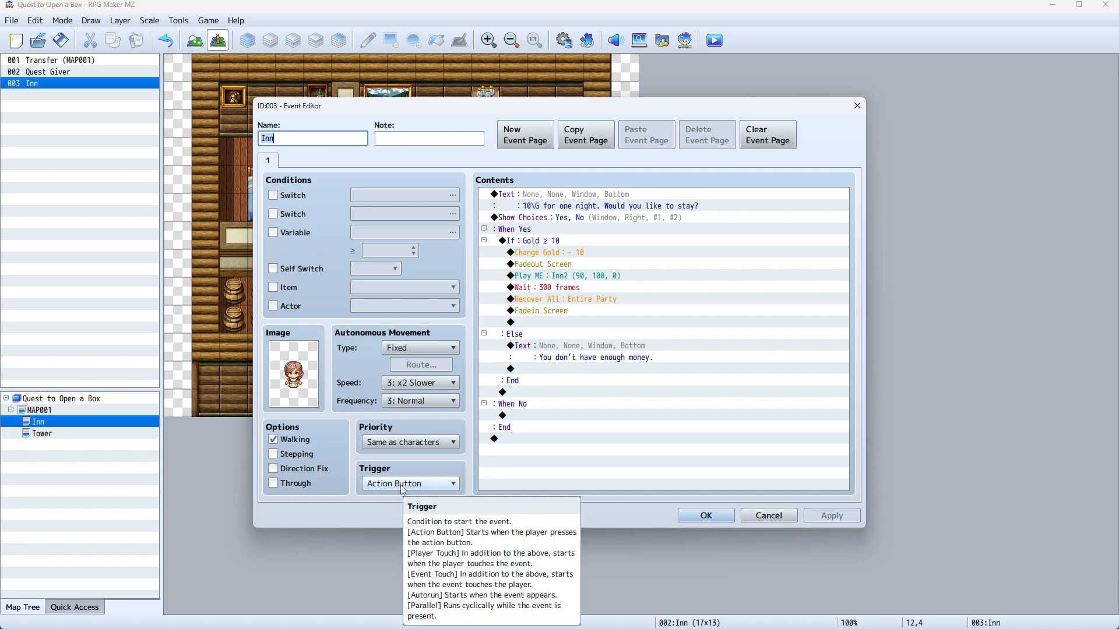
pyautogui.click(702, 520)
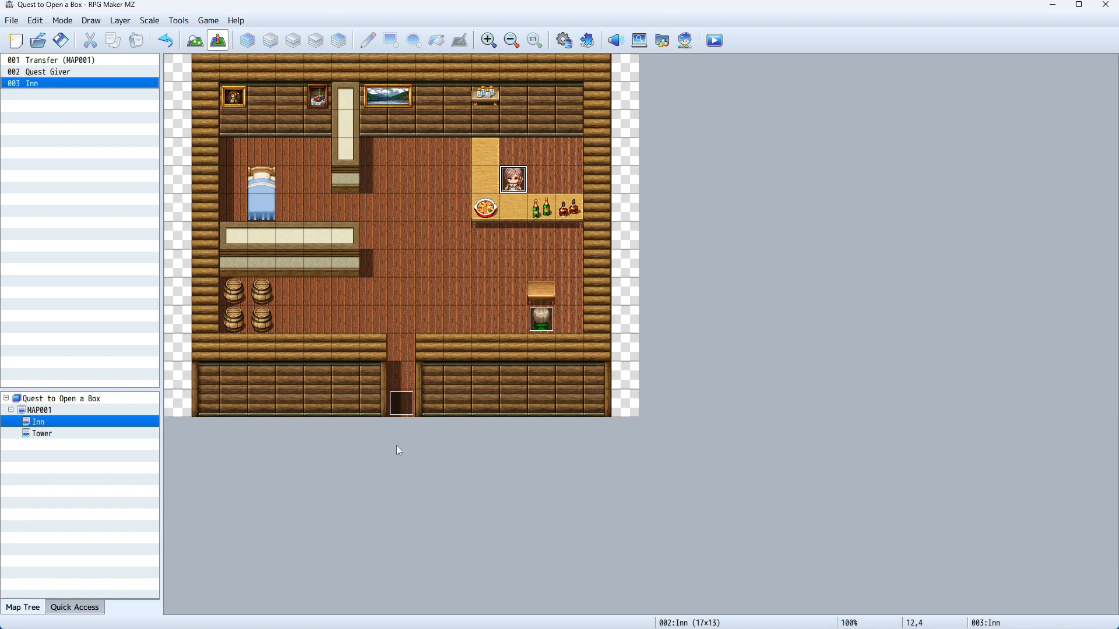
# Create a quick Treasure event containing 50 gold at tile 11,11 of the Tower map, keeping the default chest image.
pyautogui.click(43, 434)
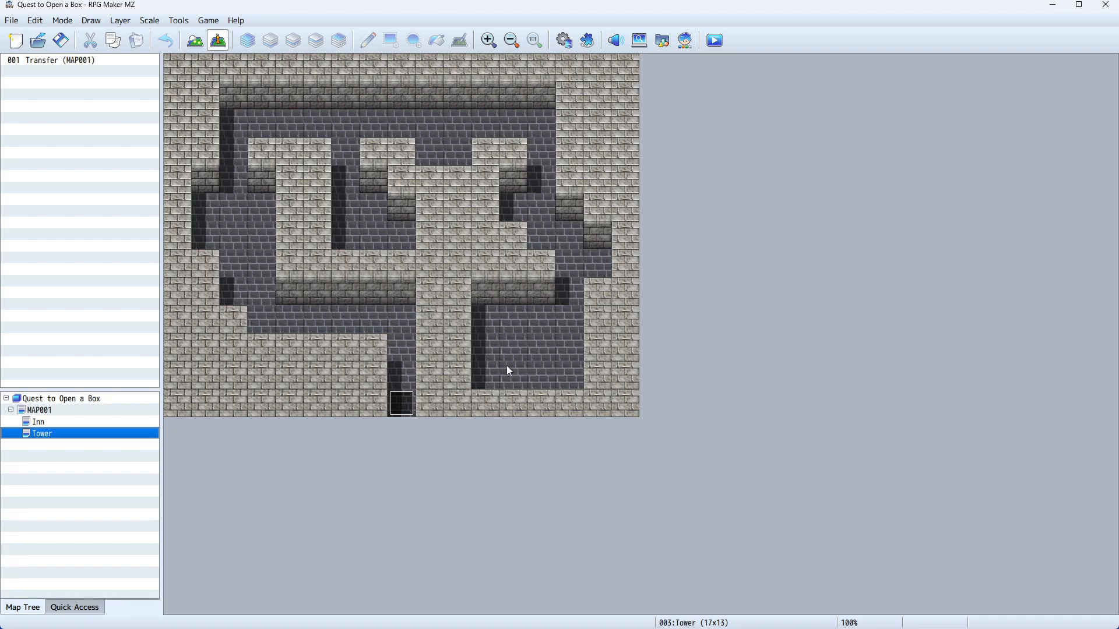
pyautogui.click(491, 379)
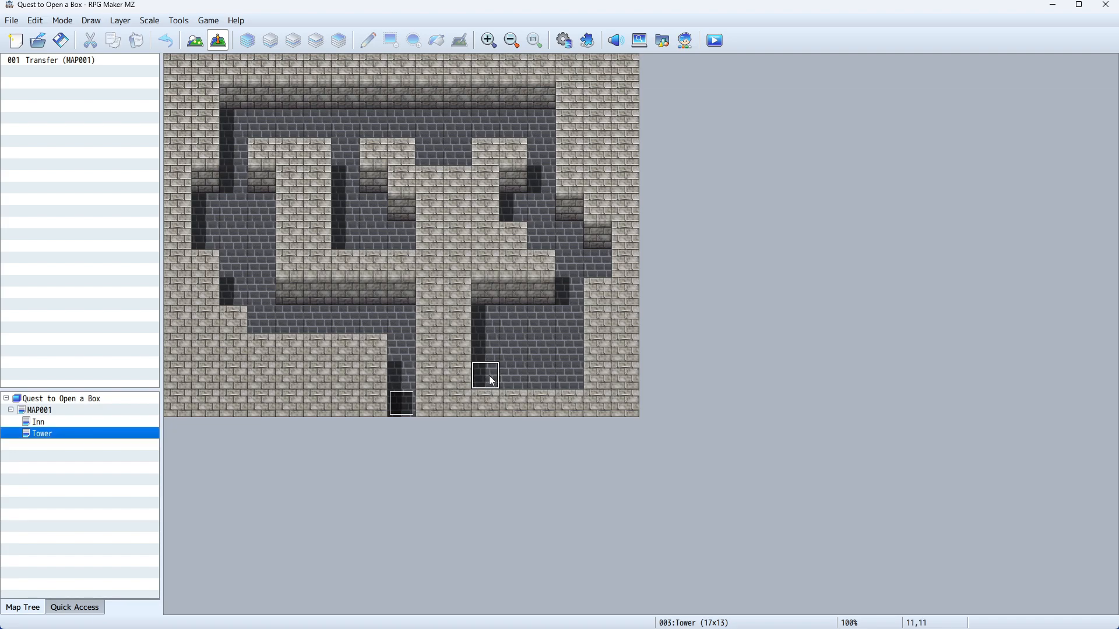
pyautogui.rightClick(490, 380)
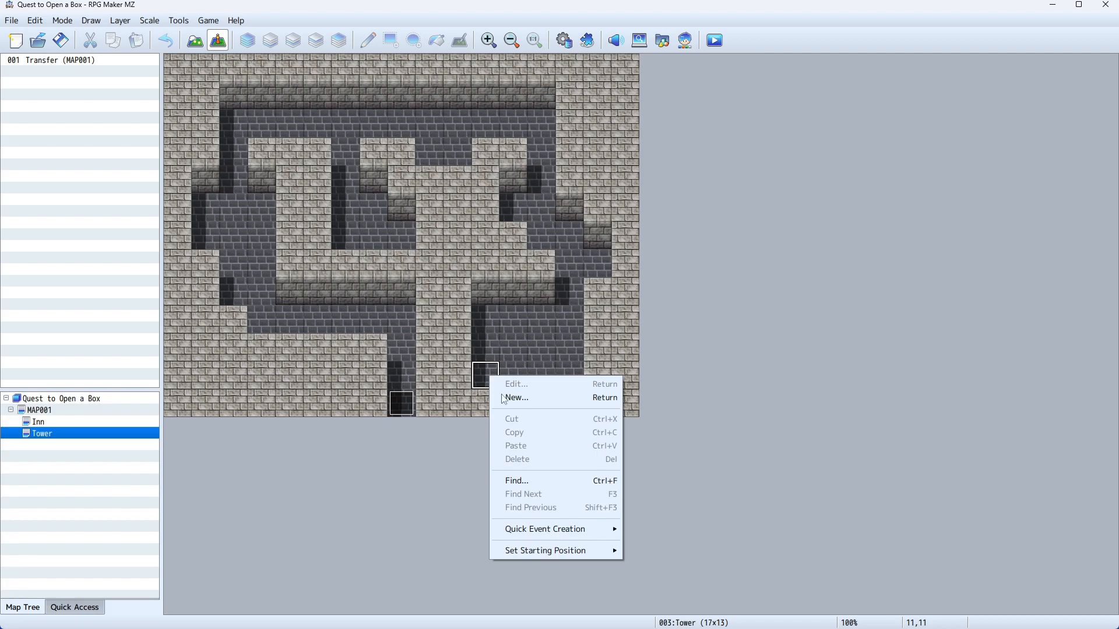
pyautogui.moveTo(541, 532)
pyautogui.click(682, 558)
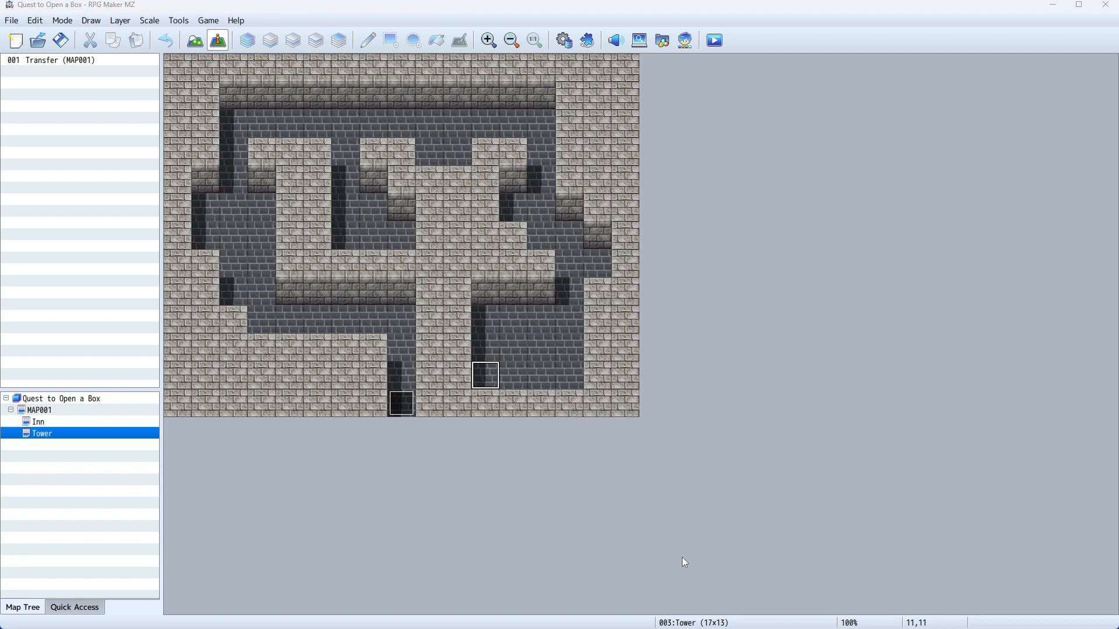
pyautogui.click(579, 288)
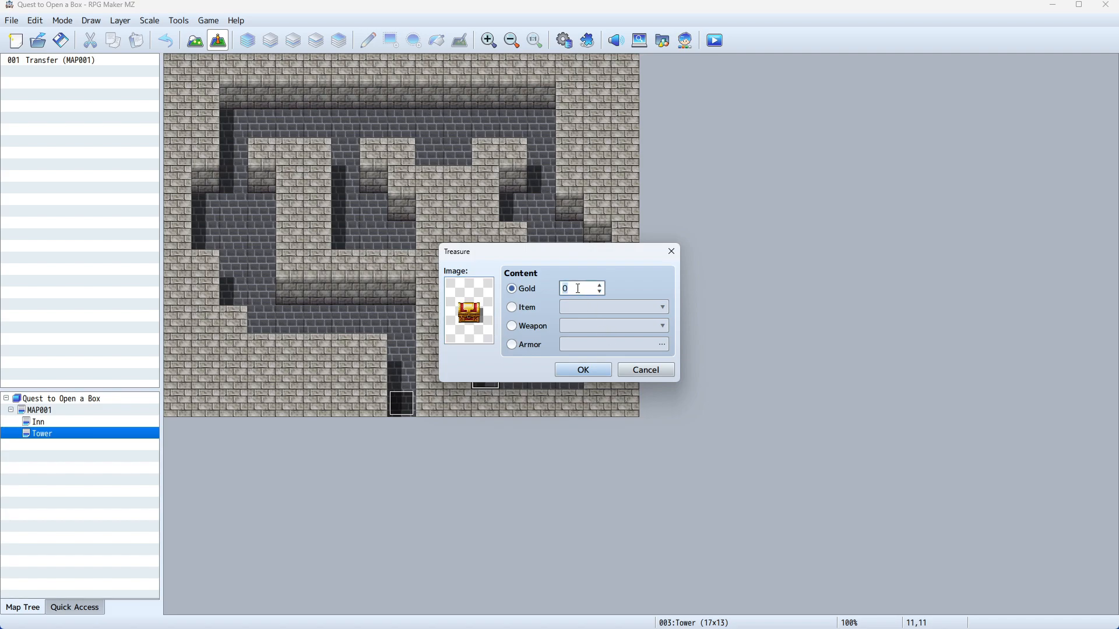
pyautogui.write('50')
pyautogui.click(595, 379)
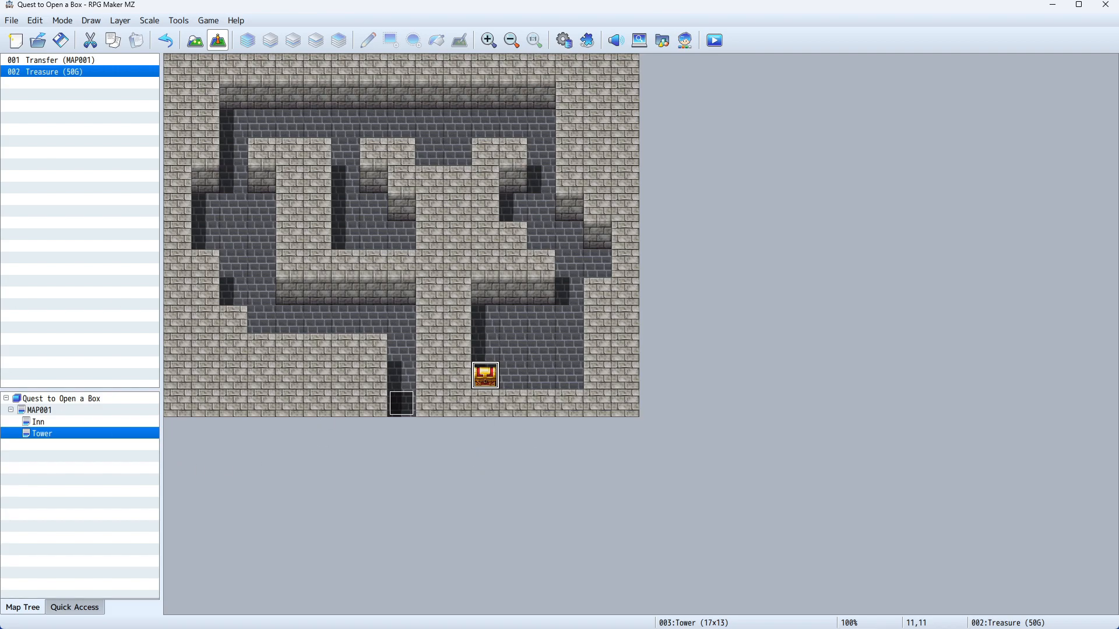
# Open the Treasure event on the Tower map and compare the commands and conditions of its two pages.
pyautogui.doubleClick(69, 72)
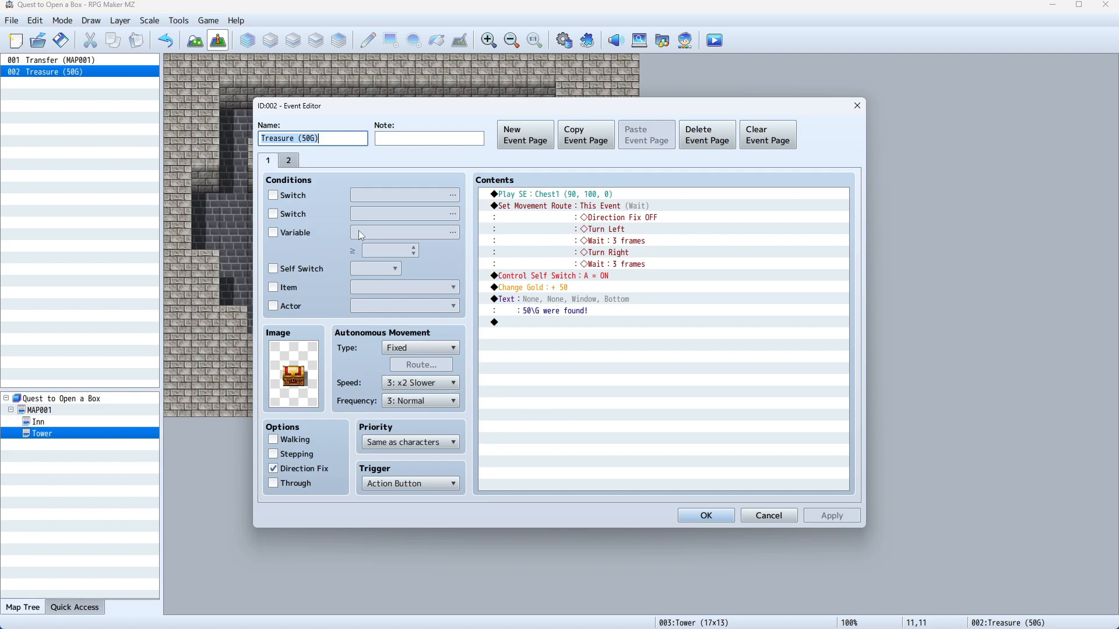
pyautogui.click(288, 162)
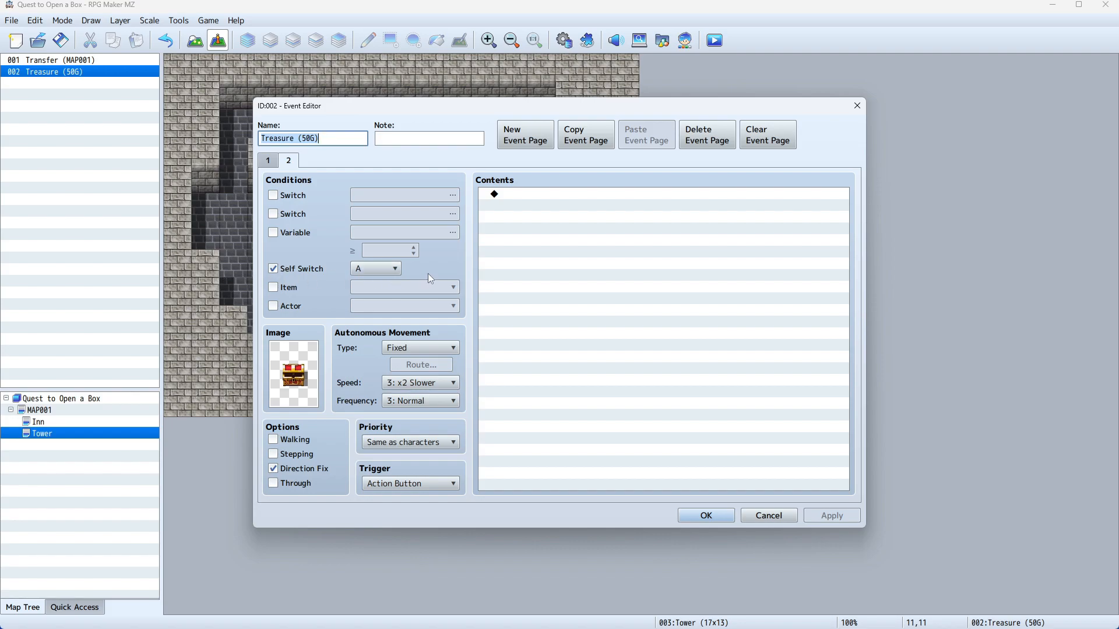
pyautogui.click(269, 161)
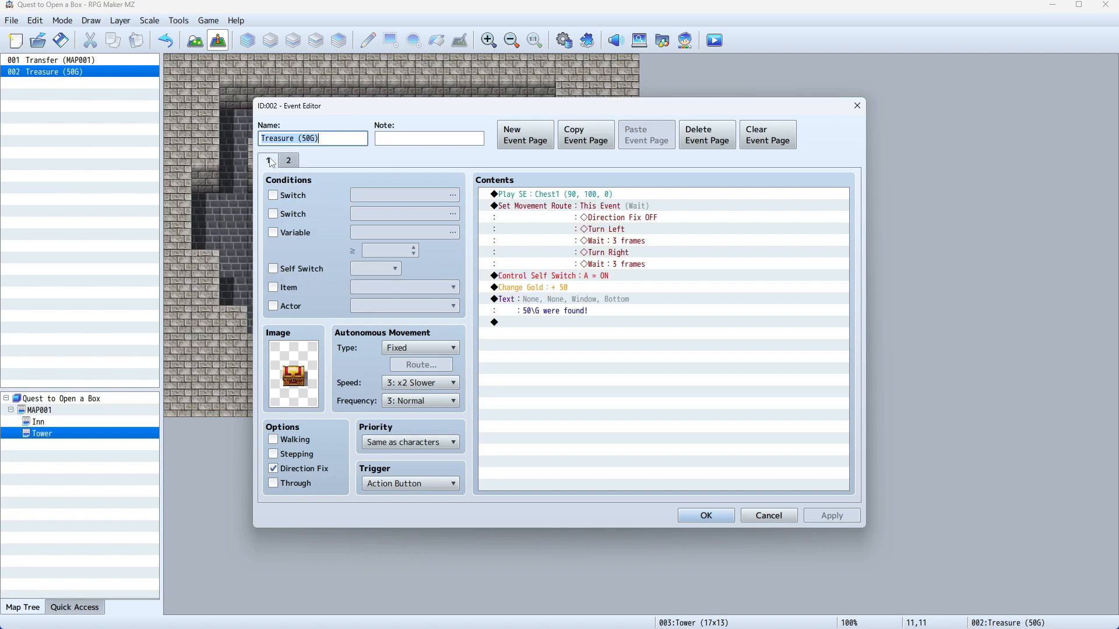
pyautogui.click(295, 163)
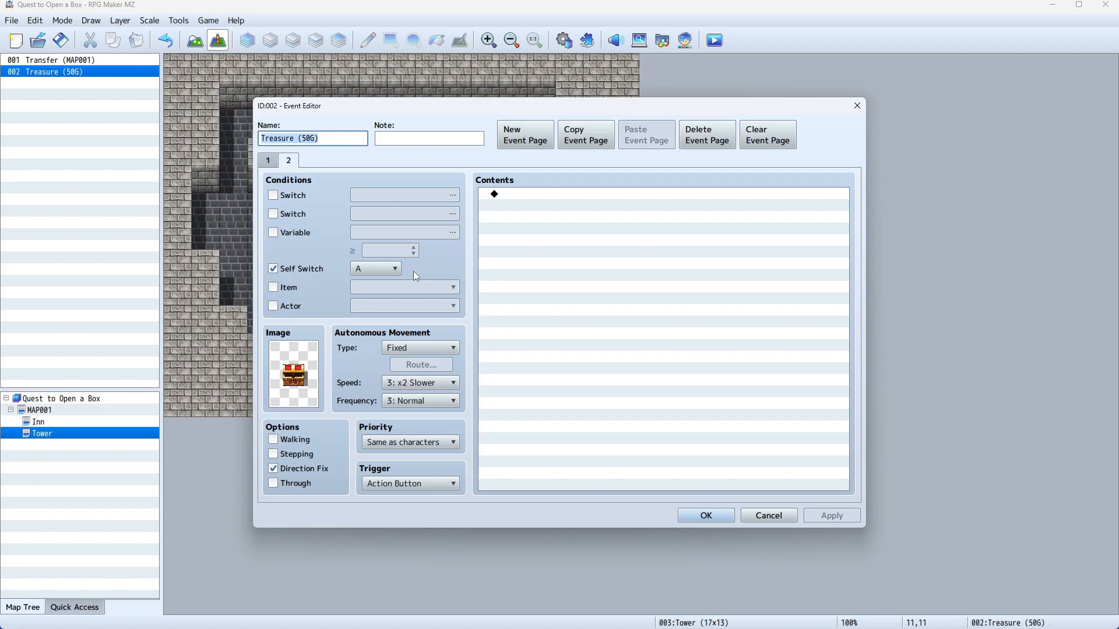
pyautogui.click(269, 164)
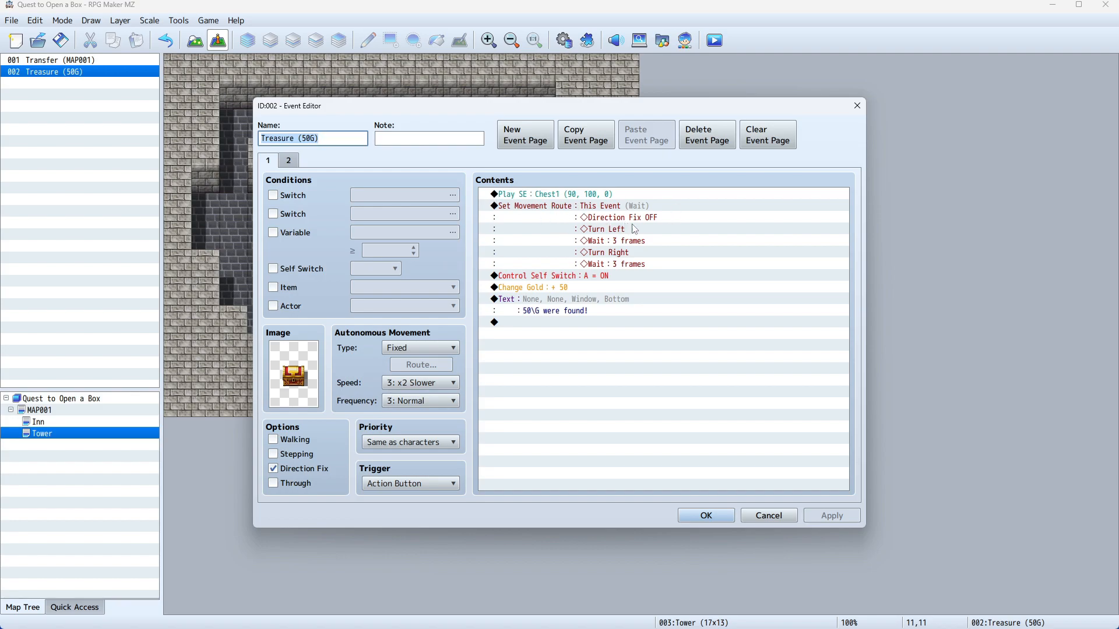
# Examine the Treasure event's movement route commands and the !Chest sprite sheet, comparing the chest image with page 2.
pyautogui.click(690, 222)
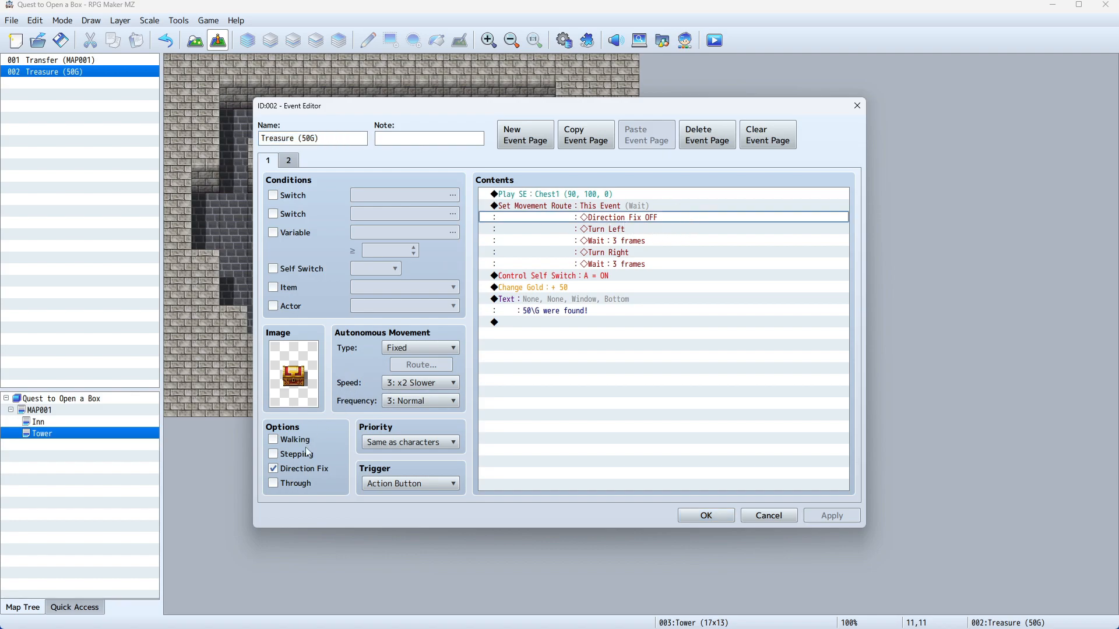
pyautogui.click(683, 231)
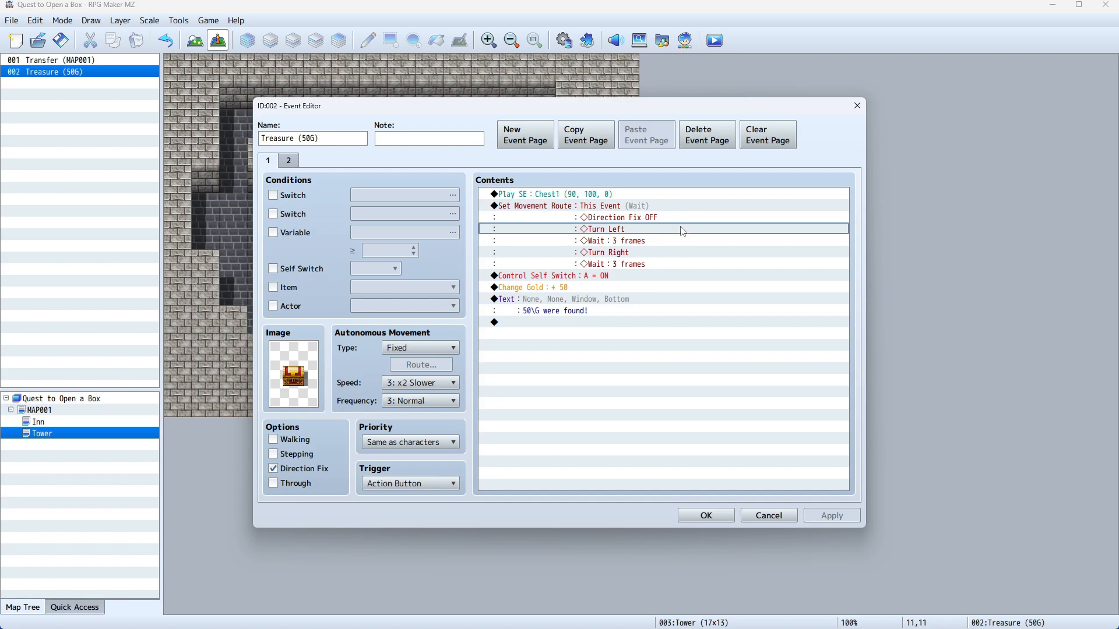
pyautogui.click(682, 243)
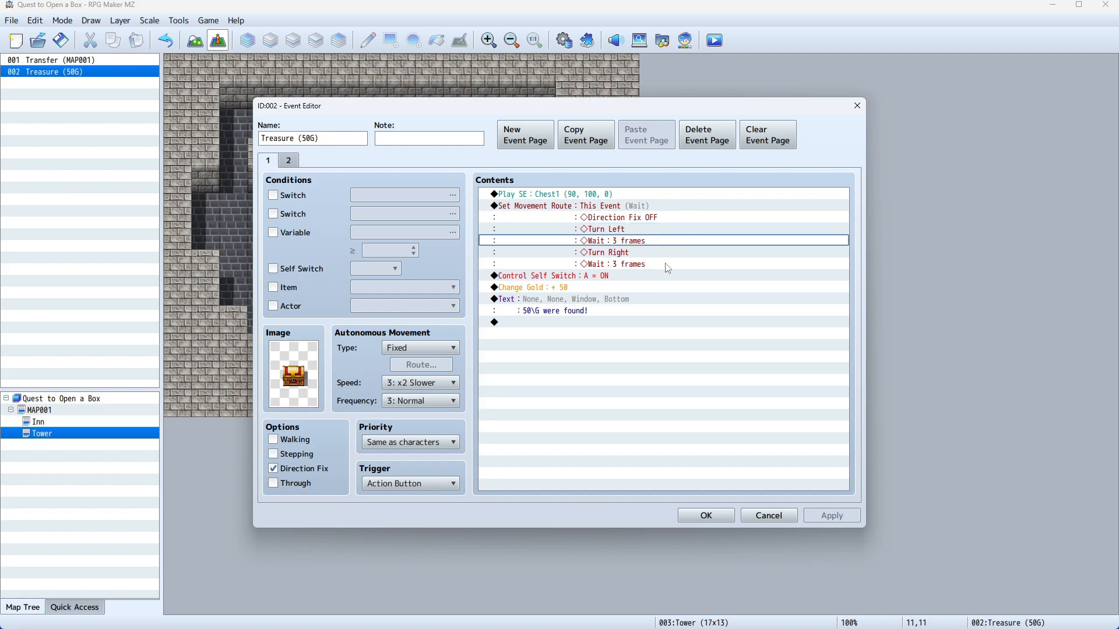
pyautogui.click(671, 255)
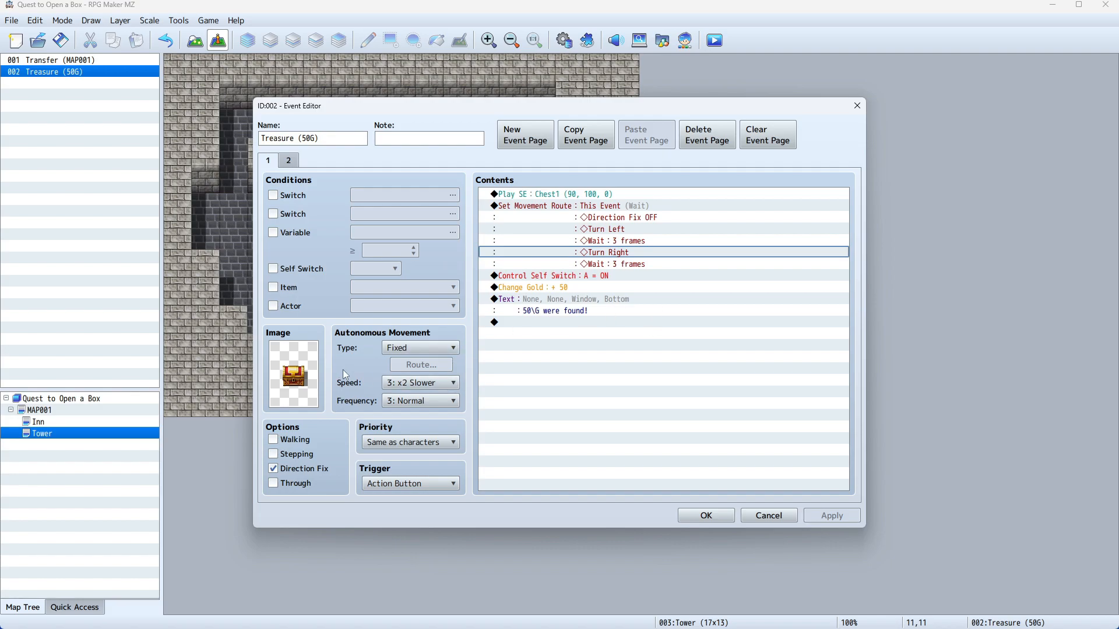
pyautogui.doubleClick(295, 376)
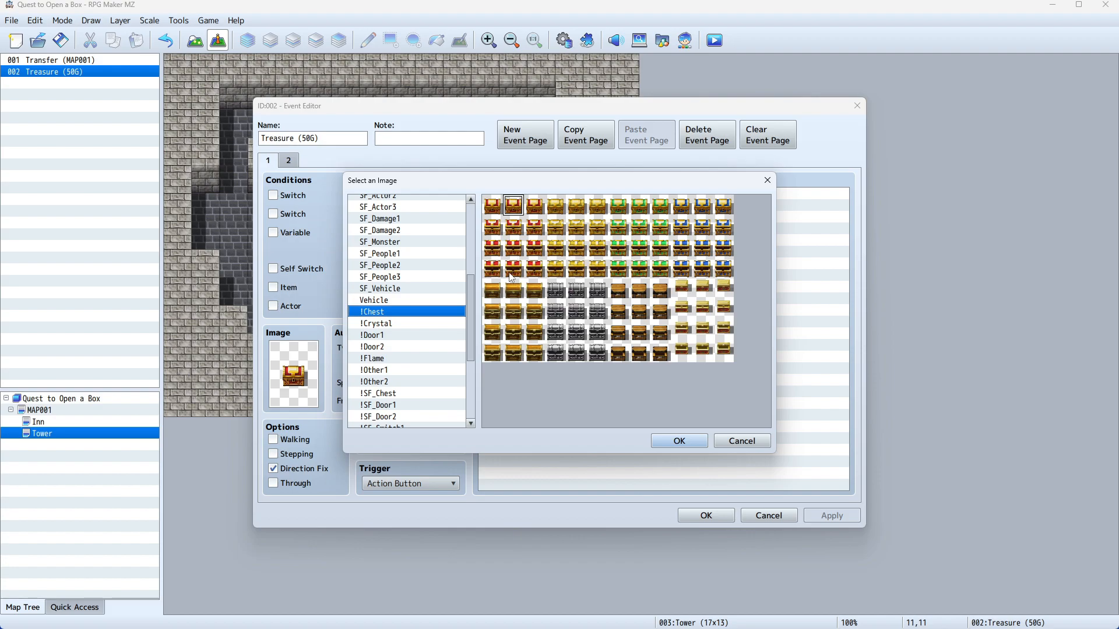
pyautogui.click(705, 445)
pyautogui.click(289, 163)
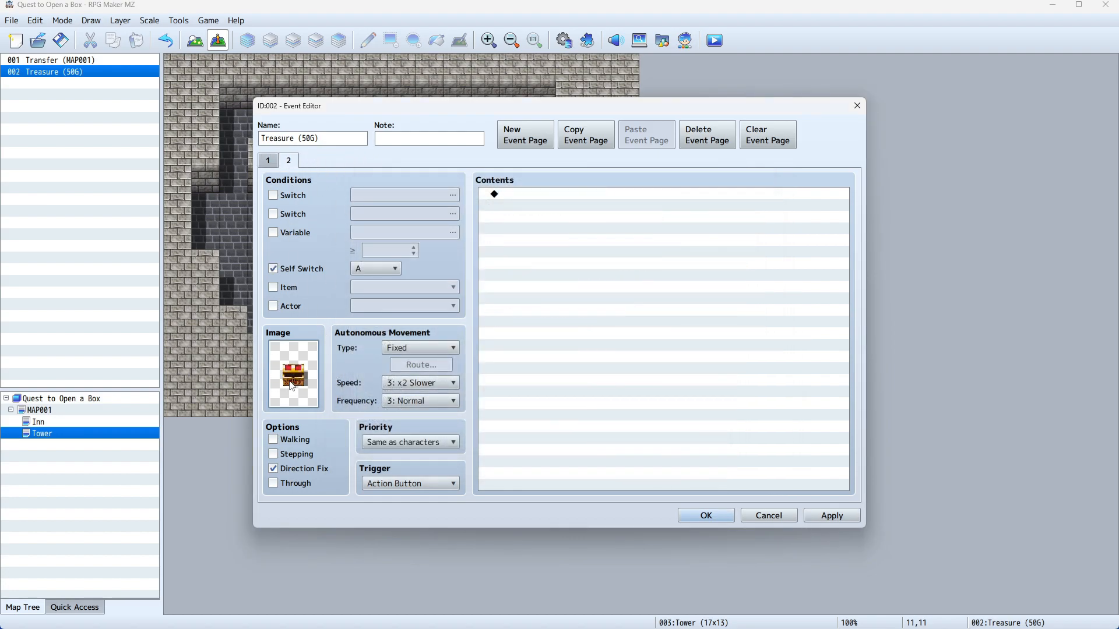
# Review the Treasure event's self switch and gold commands against the page 2 condition, and accept the event without edits.
pyautogui.click(267, 162)
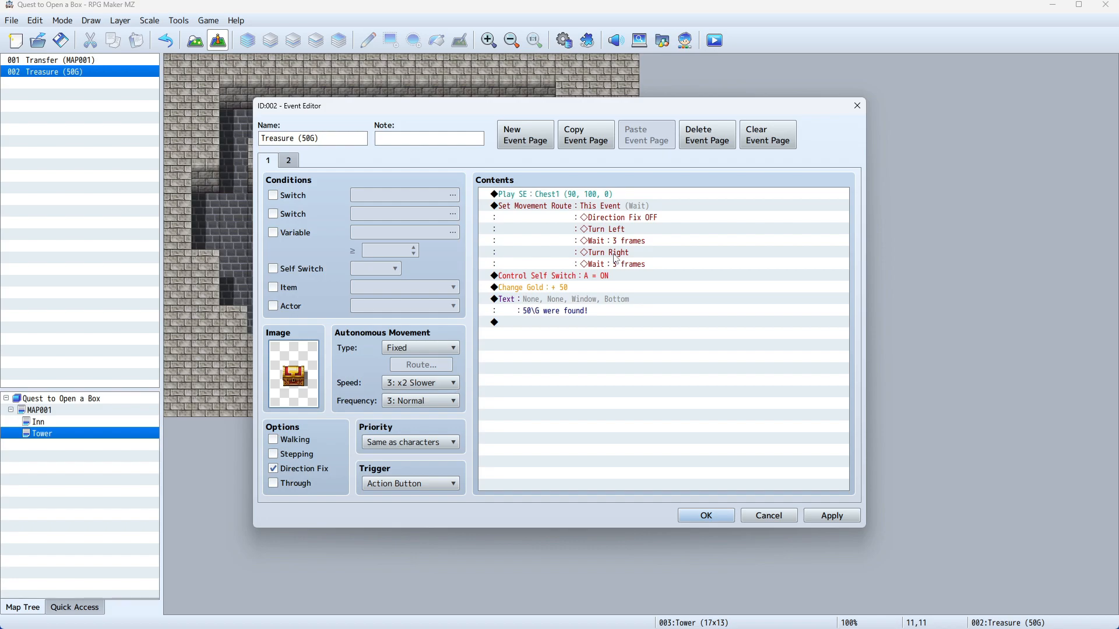
pyautogui.click(528, 280)
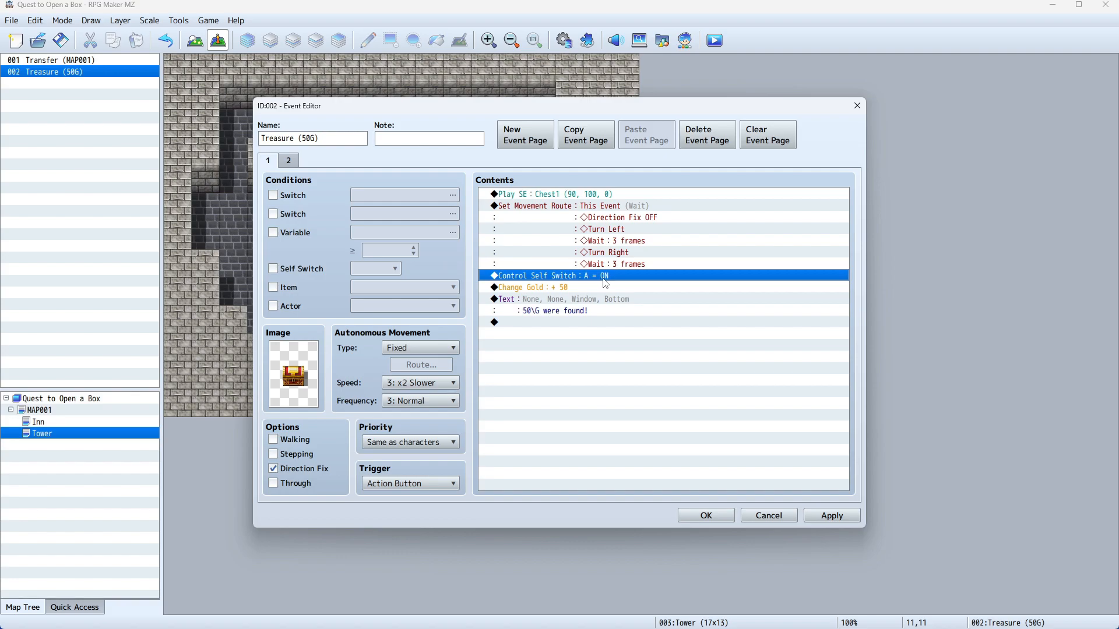
pyautogui.click(511, 290)
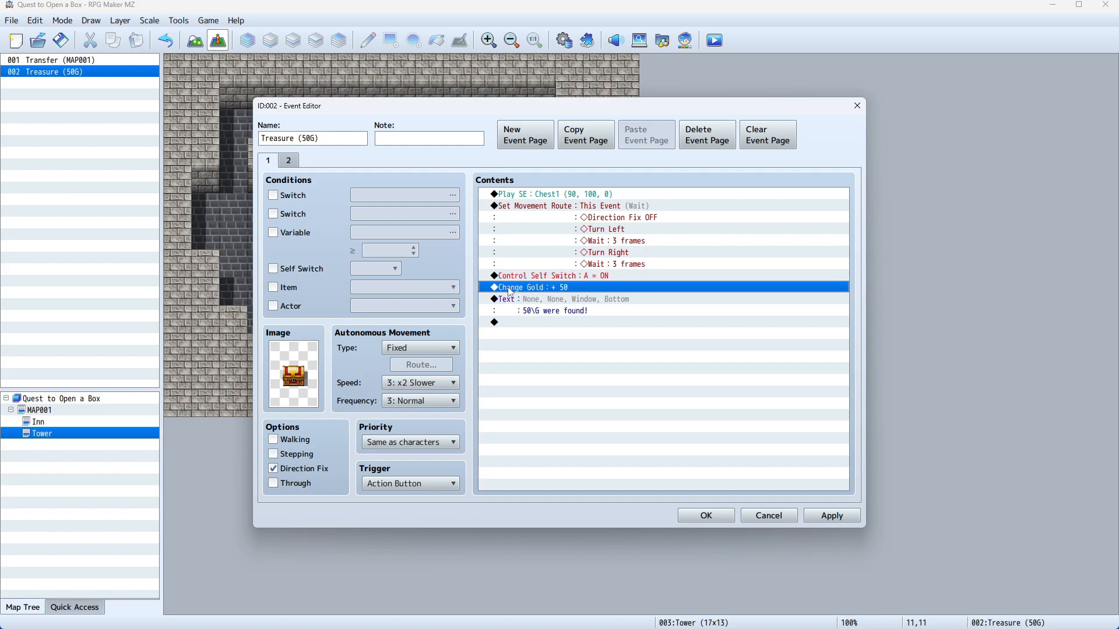
pyautogui.click(537, 353)
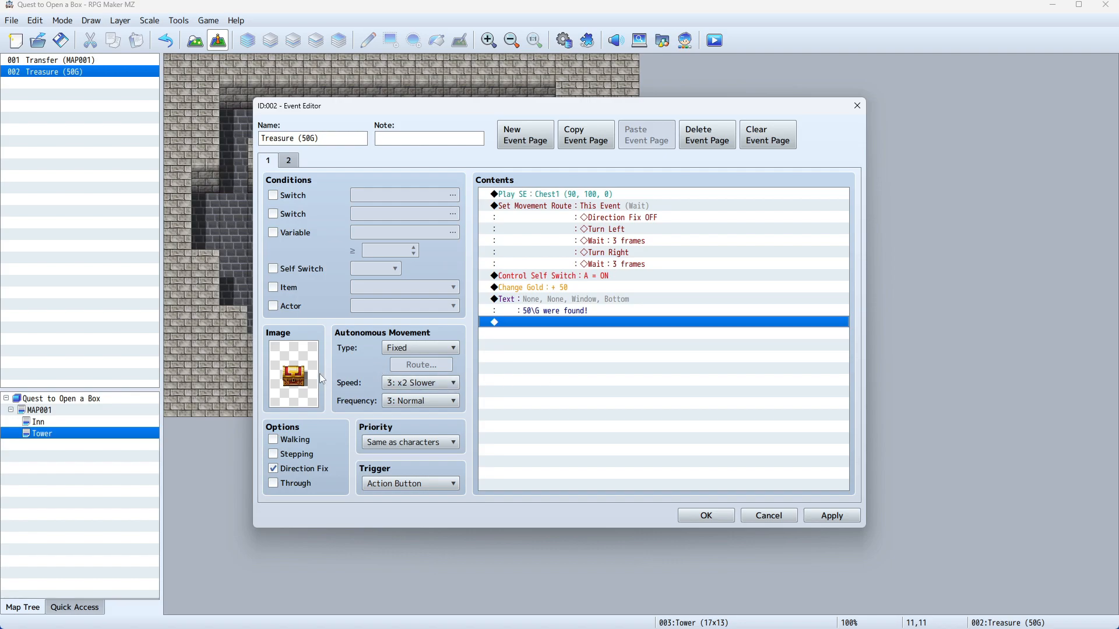
pyautogui.click(289, 160)
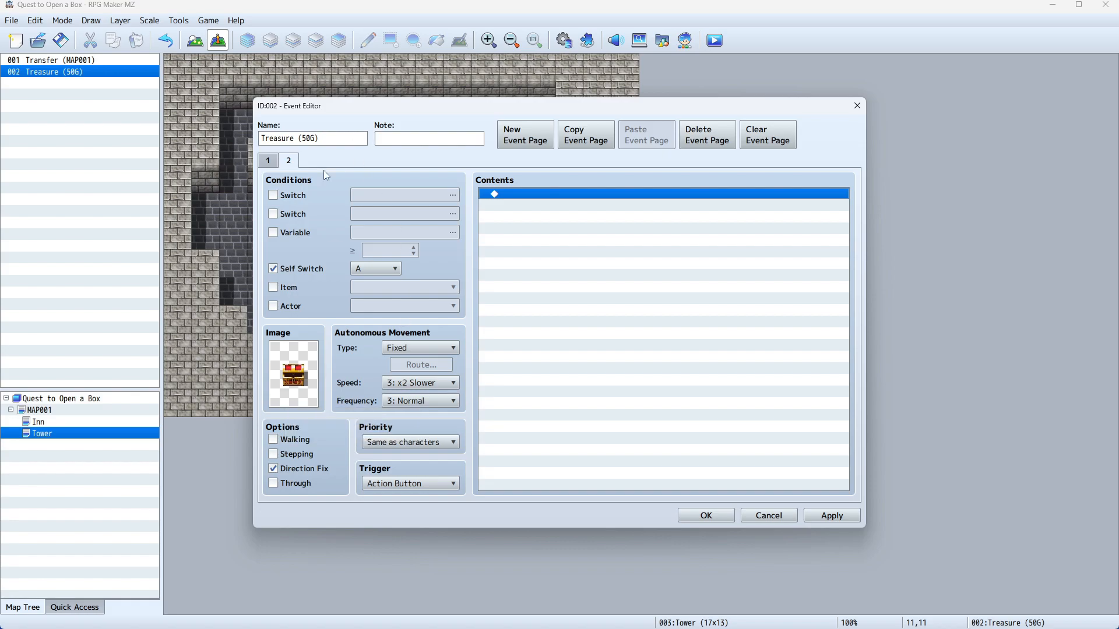
pyautogui.click(276, 165)
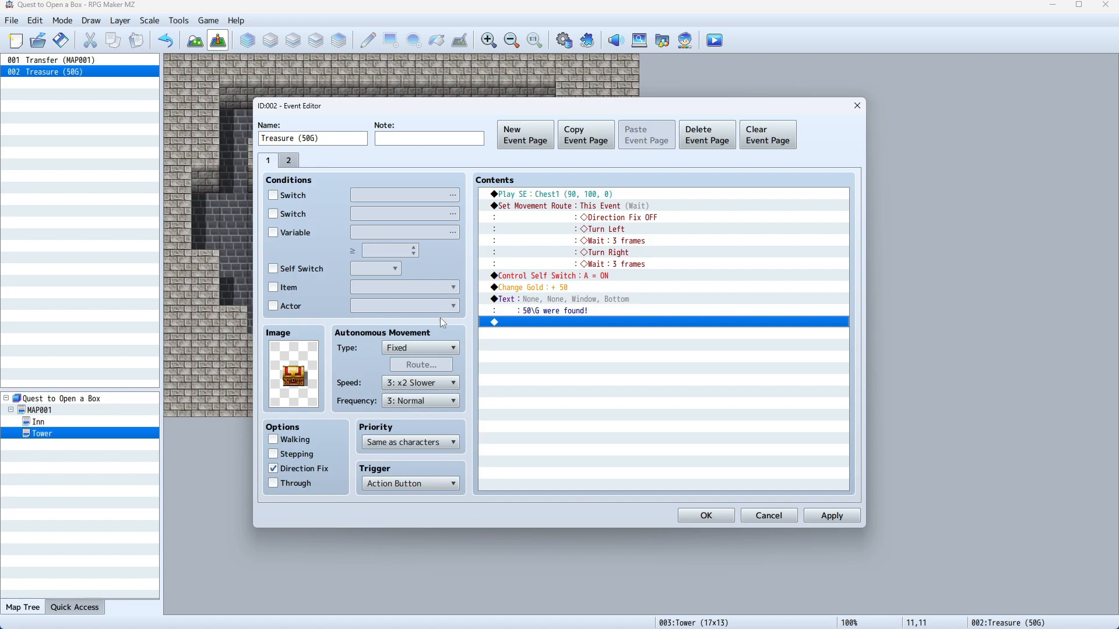
pyautogui.click(705, 517)
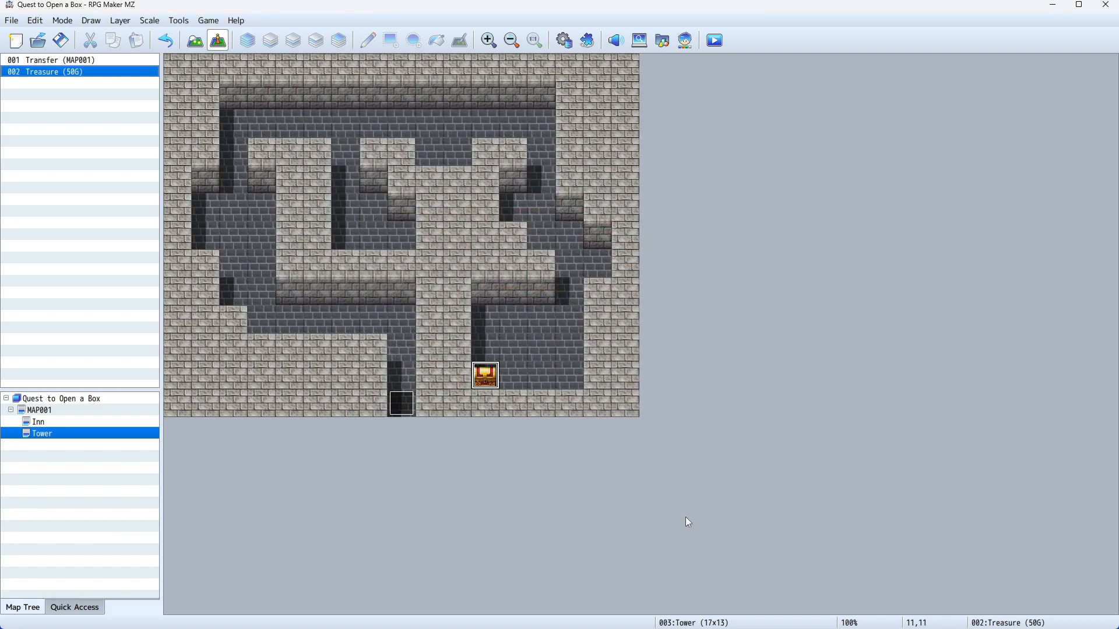
# Set the player's starting position to tile 4,4 beside the bed on the Inn map.
pyautogui.click(47, 412)
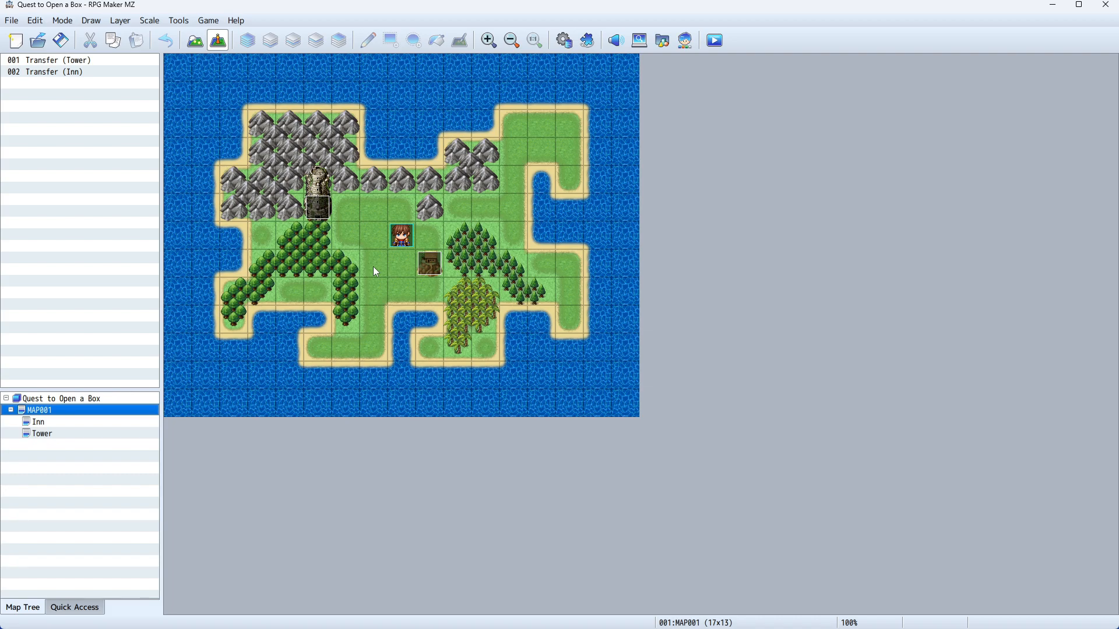
pyautogui.click(52, 424)
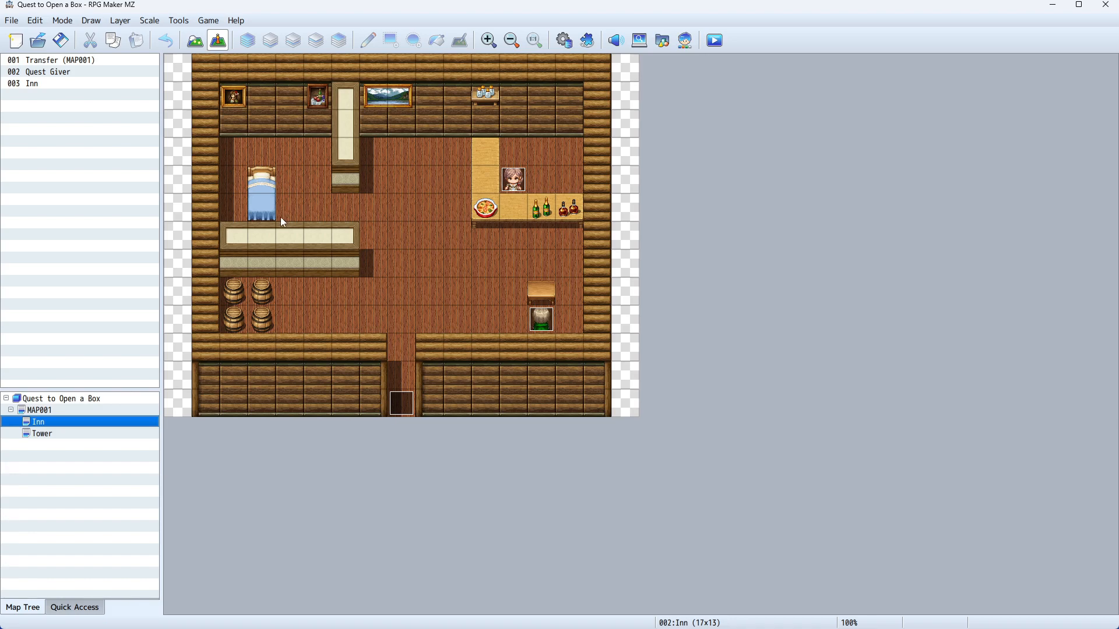
pyautogui.click(292, 187)
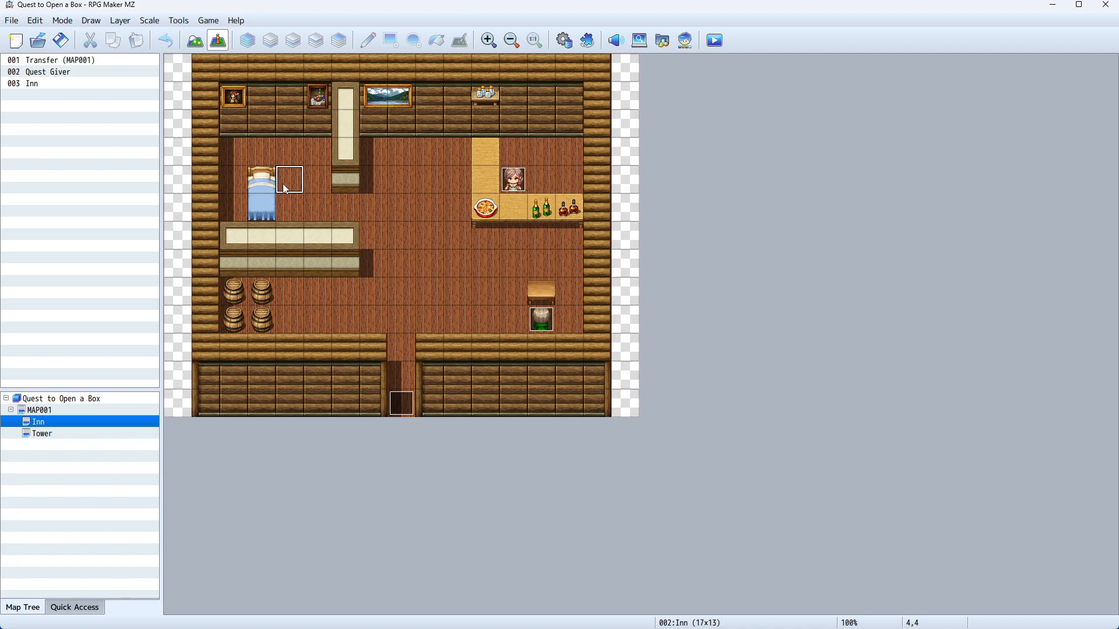
pyautogui.rightClick(291, 185)
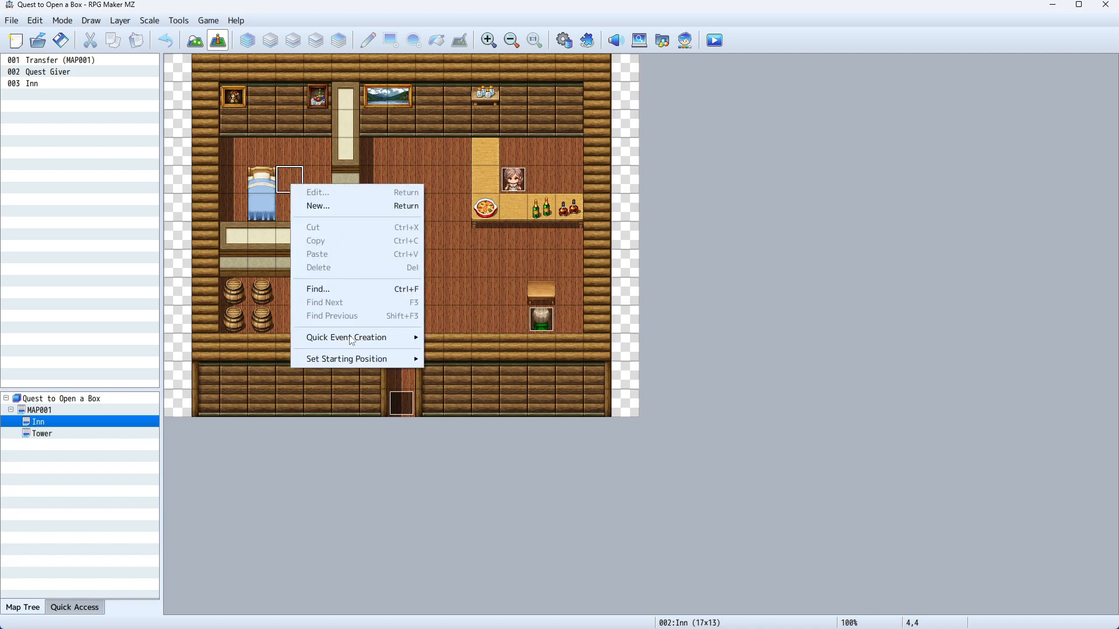
pyautogui.moveTo(318, 362)
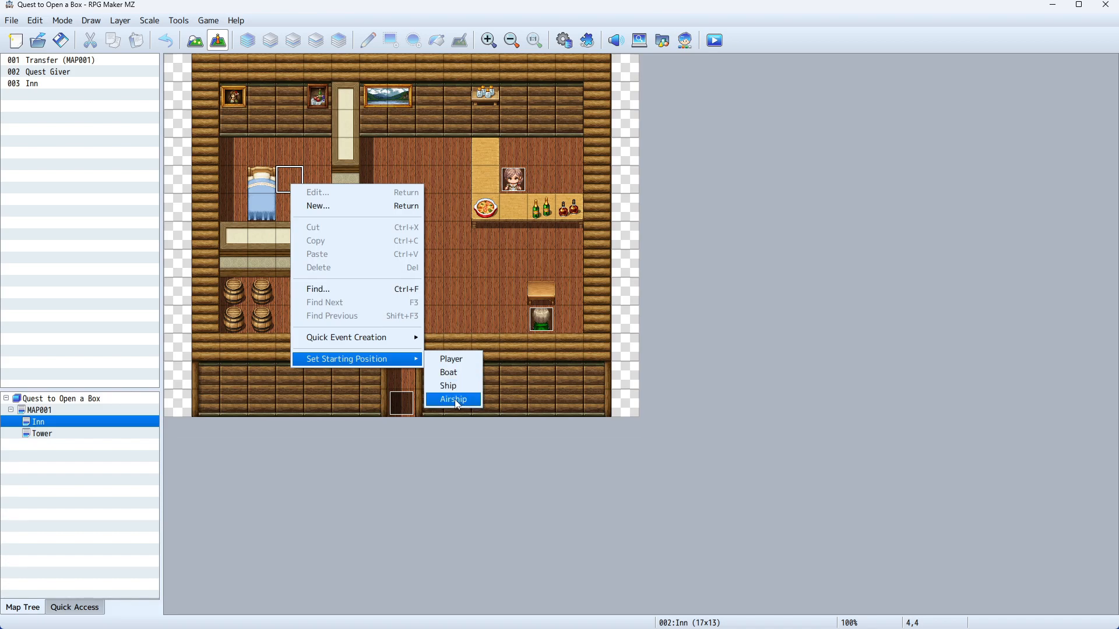
pyautogui.click(458, 359)
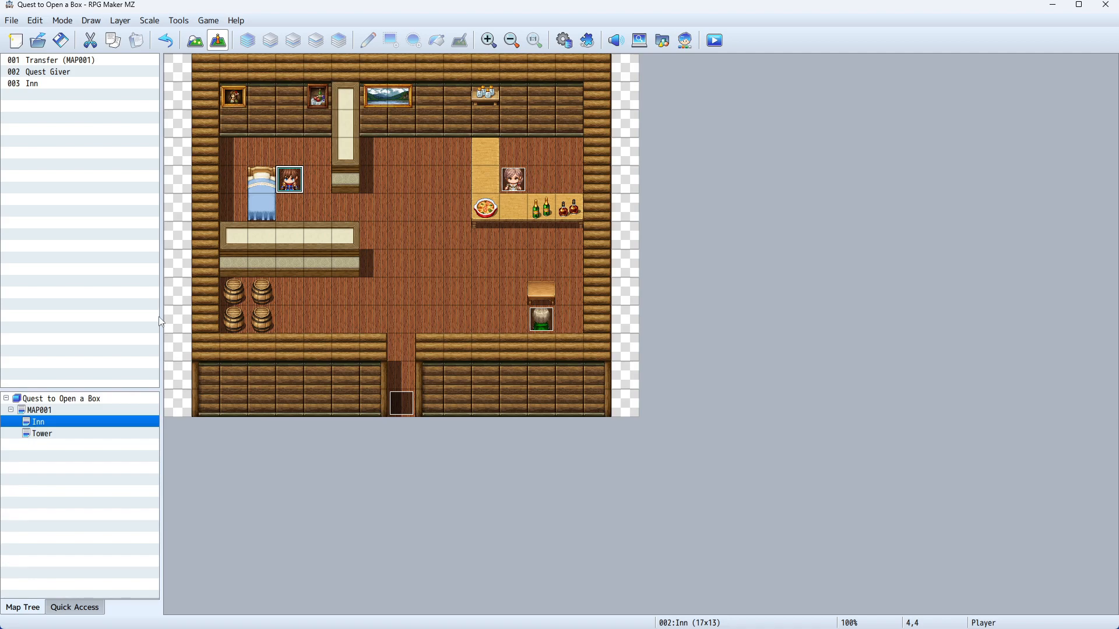
# Save the project and start a new game in a playtest.
pyautogui.click(61, 39)
pyautogui.click(714, 41)
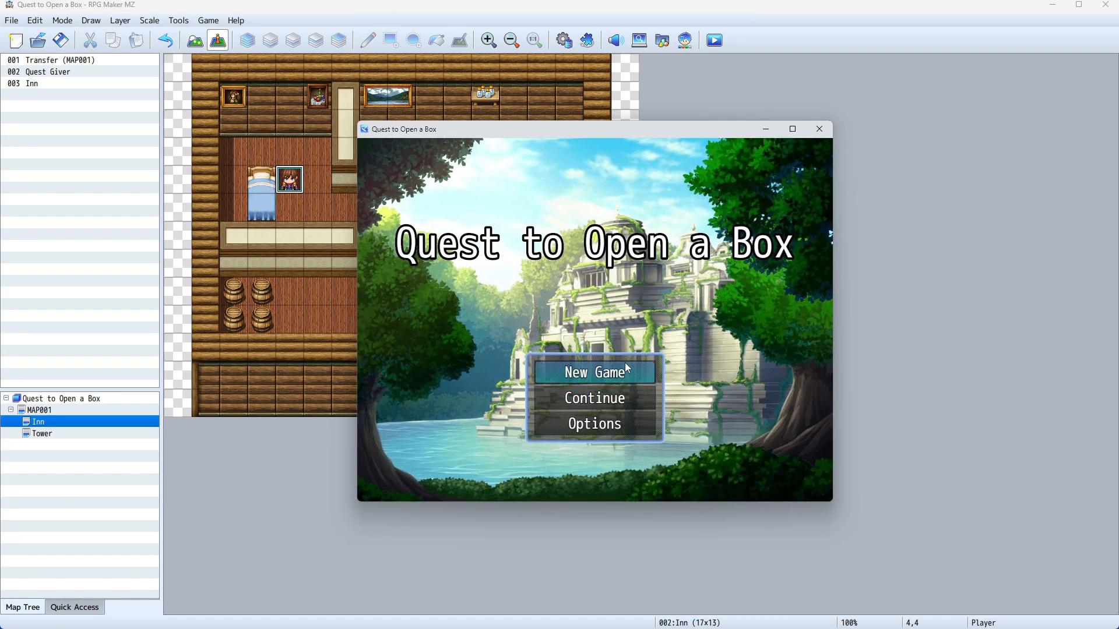
pyautogui.click(625, 364)
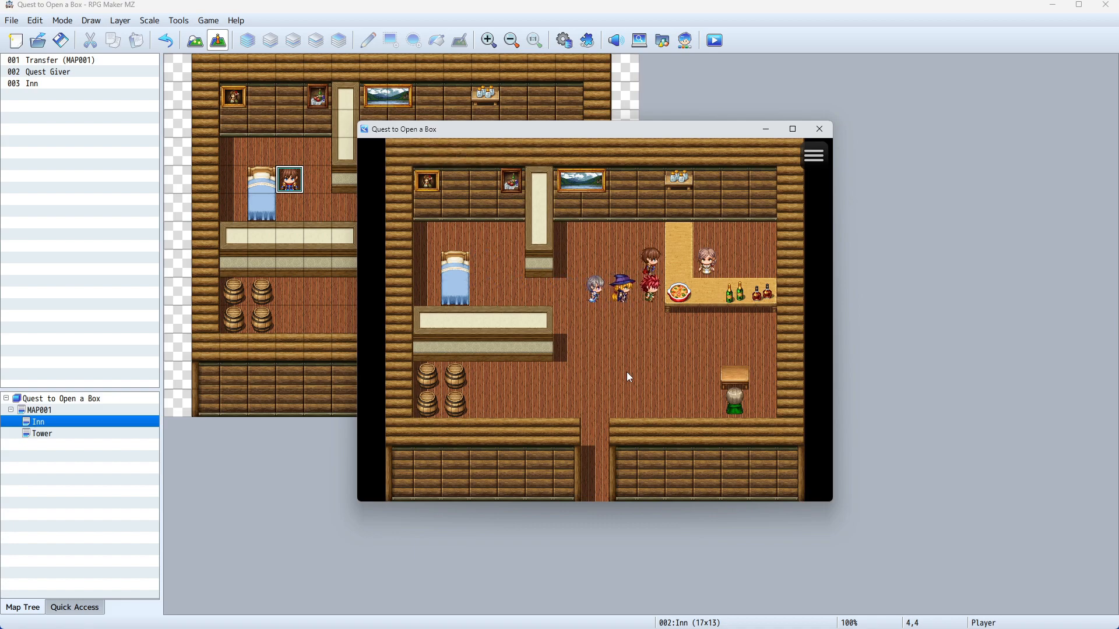
# Talk to the Quest Giver by the Inn's table in the playtest and dismiss the message about the box.
pyautogui.press('Return')
pyautogui.press('Return')
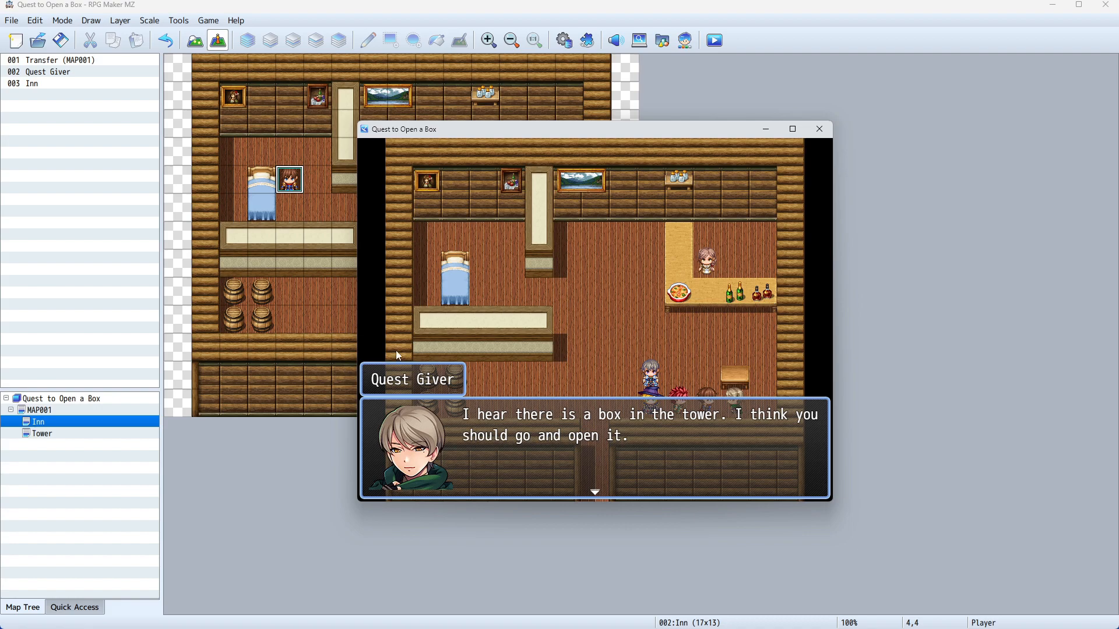
pyautogui.click(703, 184)
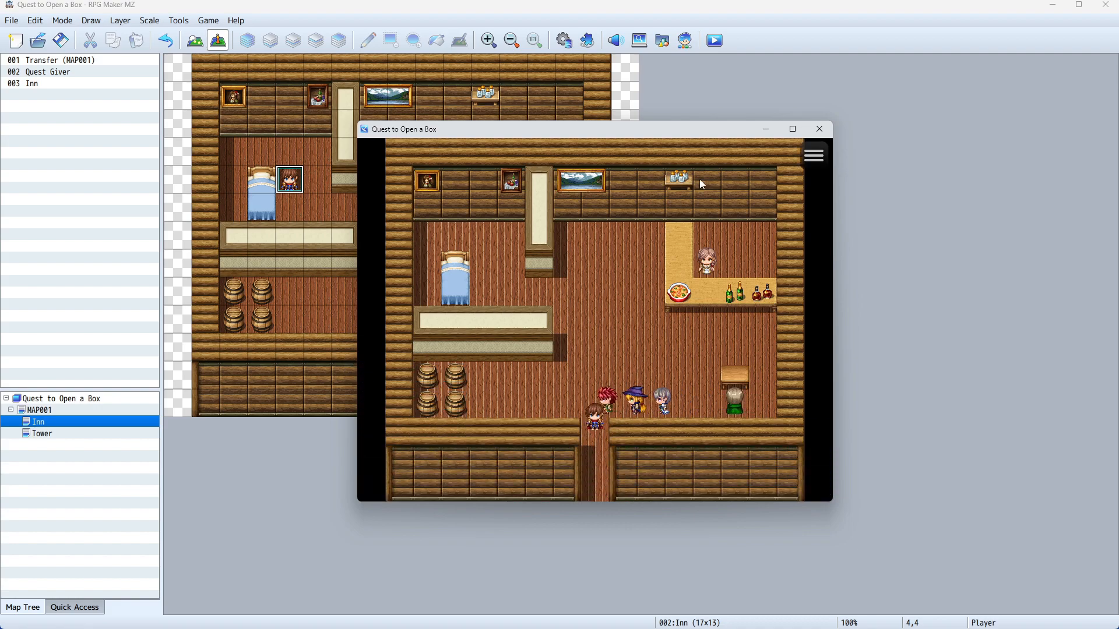
# Leave the Inn, cross the world map to the Tower, and lead the party into its uppermost corridor.
pyautogui.press('Left')
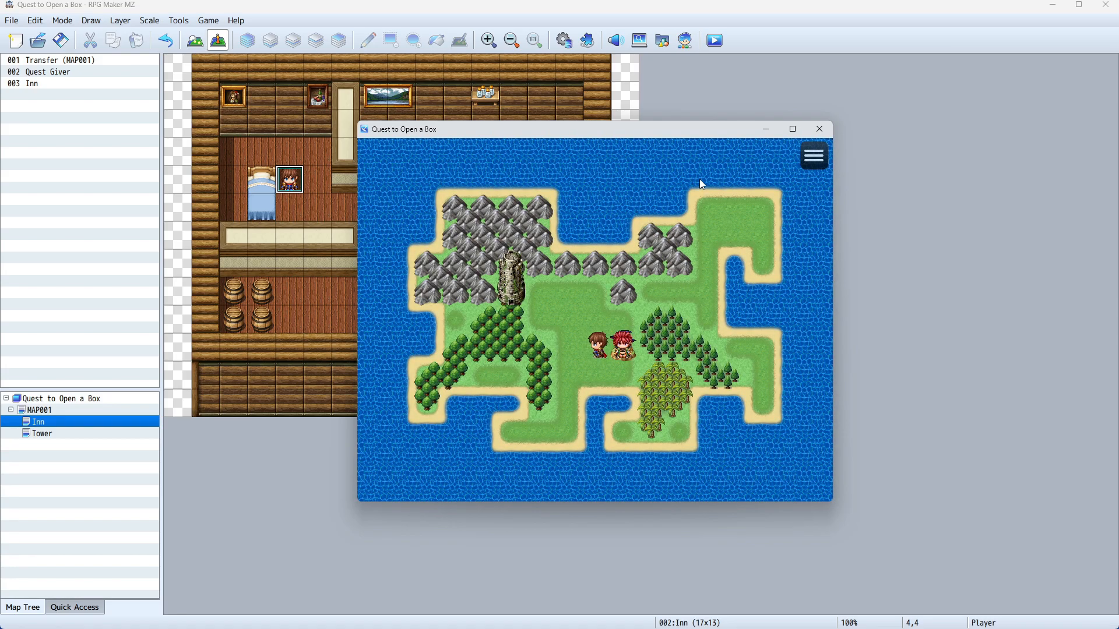
pyautogui.press('Up')
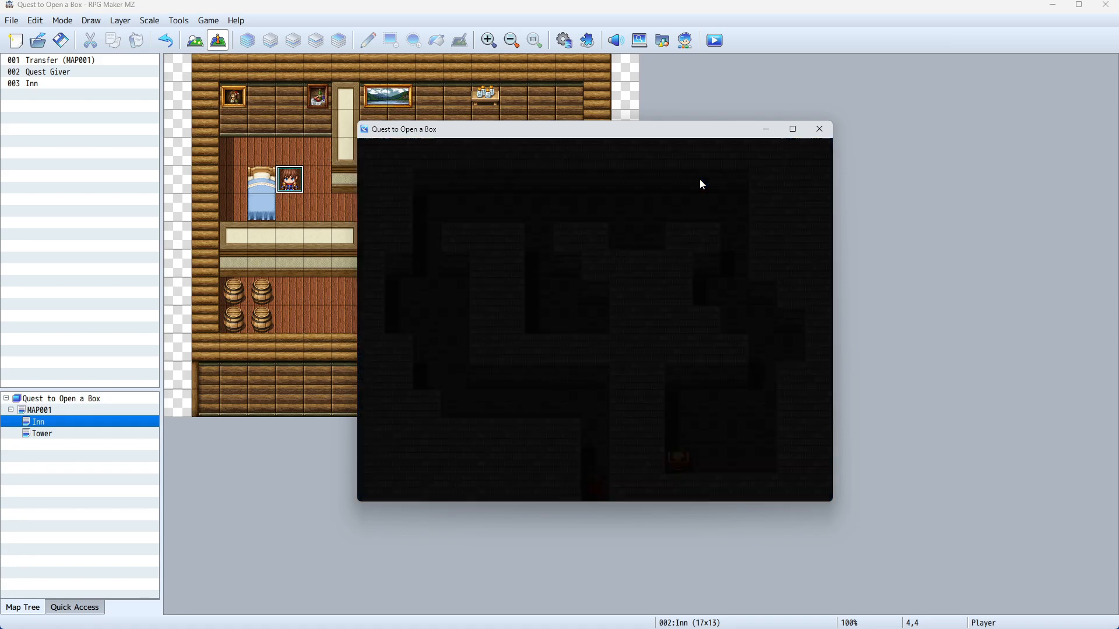
pyautogui.press('Up')
pyautogui.press('Left')
pyautogui.press('Up')
pyautogui.press('Up')
pyautogui.press('Right')
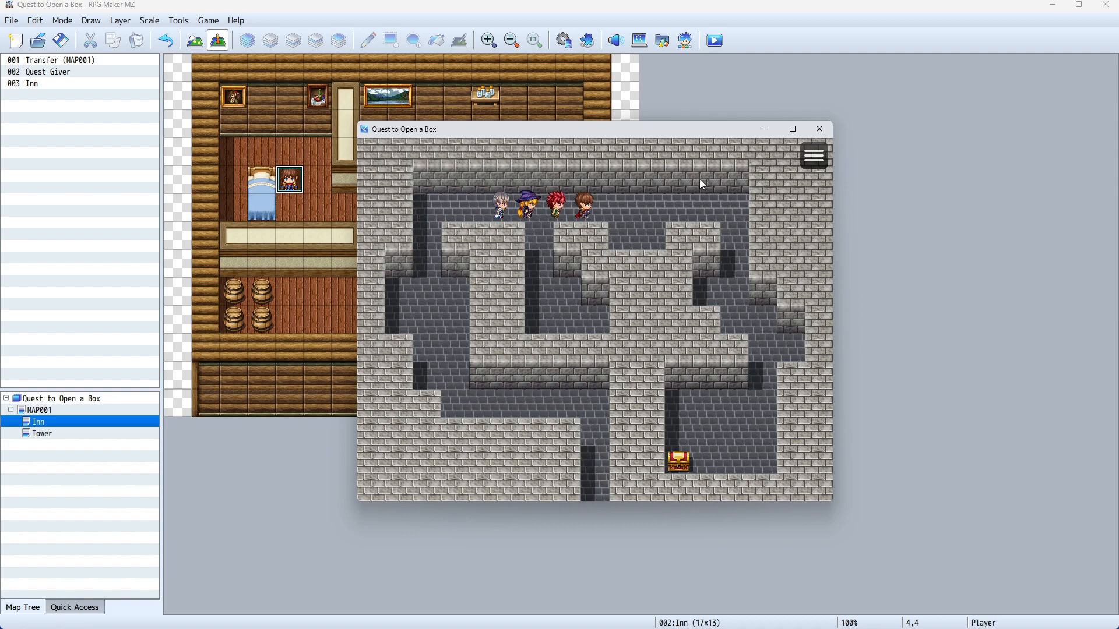
# Lead the party down to the Tower's treasure chest, open it, and dismiss the gold message.
pyautogui.press('Down')
pyautogui.press('Left')
pyautogui.press('Return')
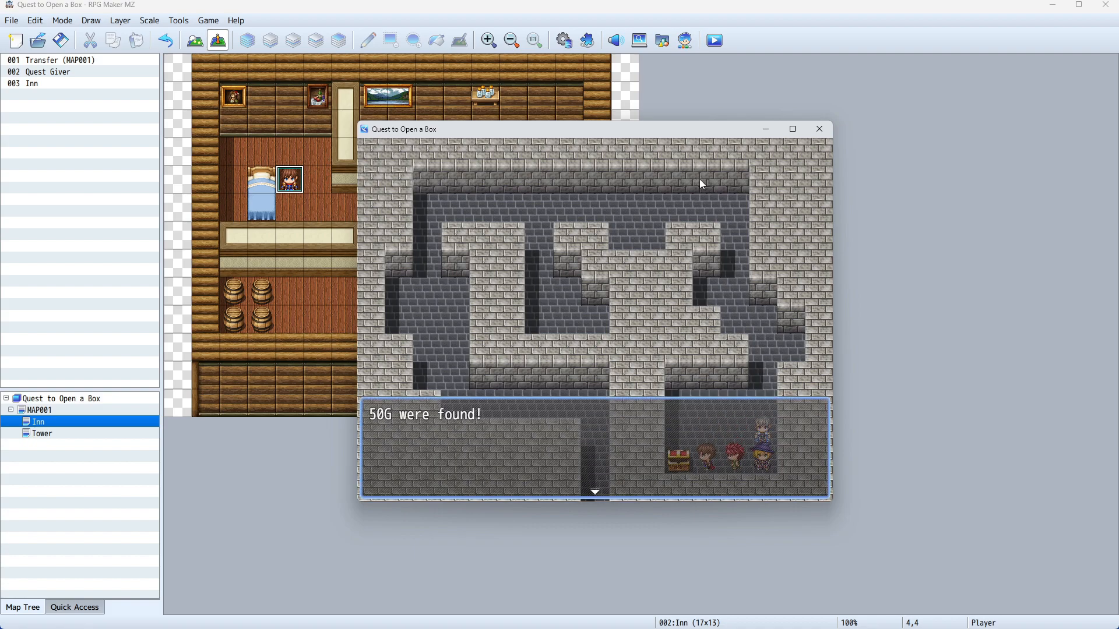
pyautogui.press('Return')
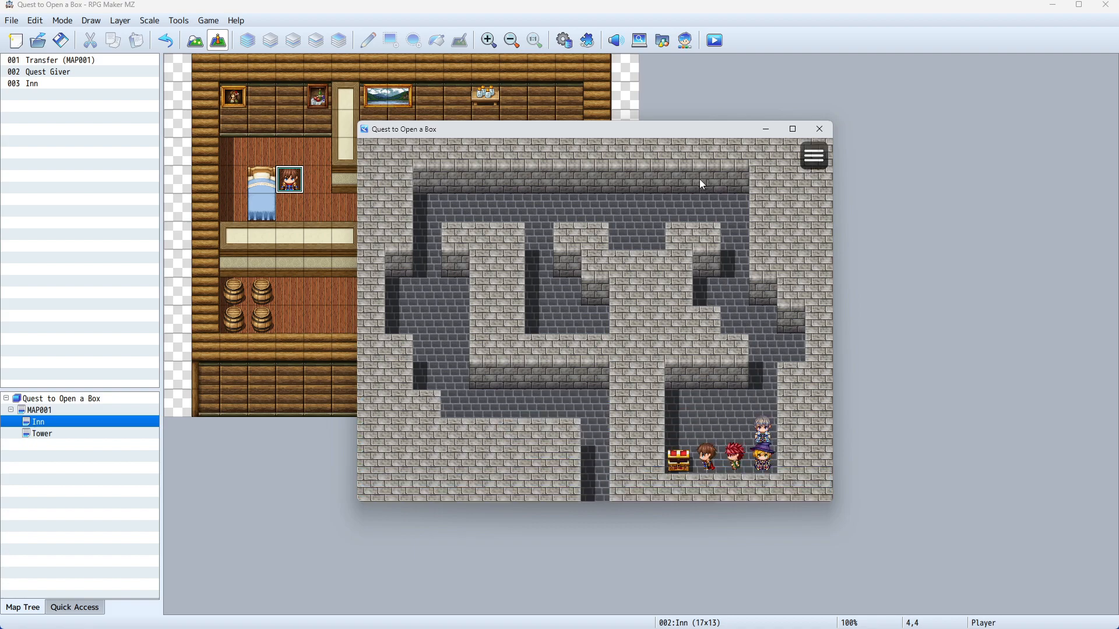
# Walk back through the Tower to its entrance, leave, and re-enter to check the opened chest.
pyautogui.press('Right')
pyautogui.press('Up')
pyautogui.press('Left')
pyautogui.press('Down')
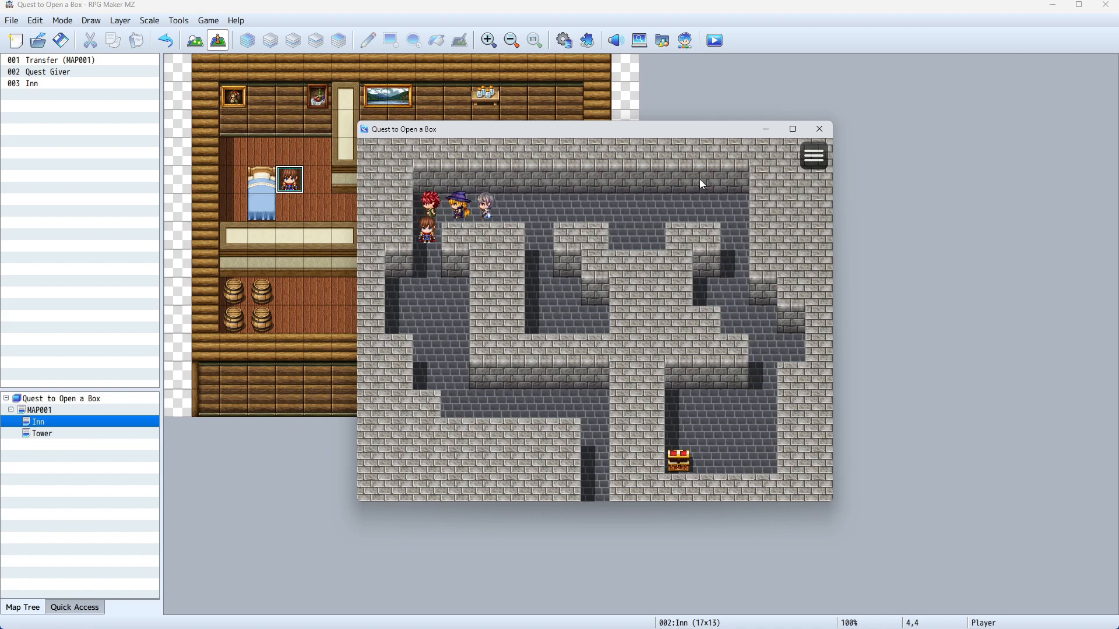
pyautogui.press('Right')
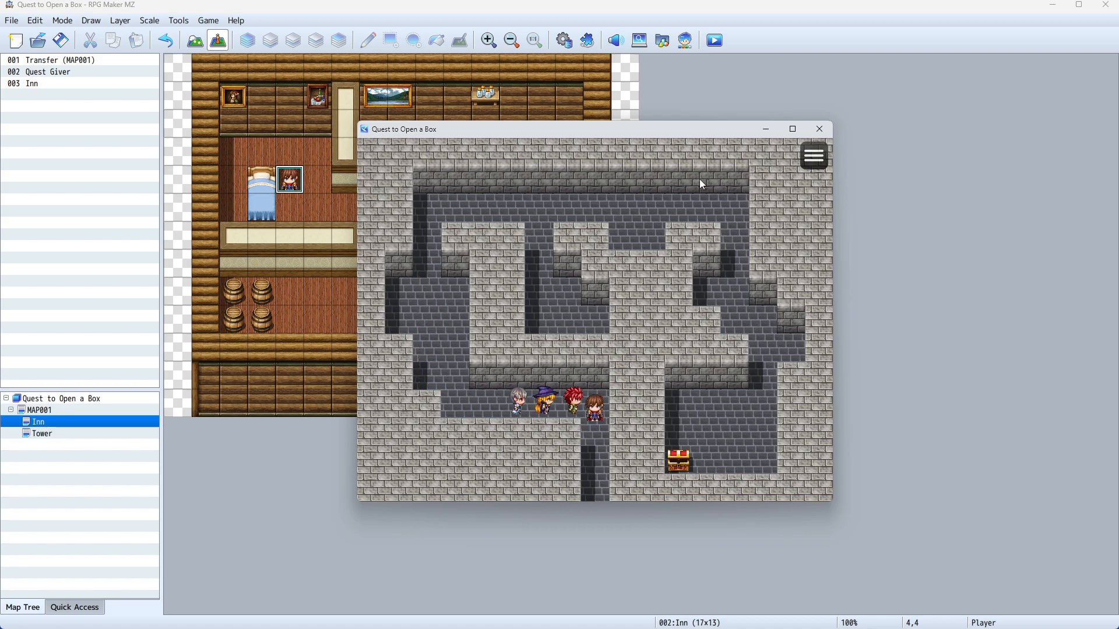
pyautogui.press('Down')
pyautogui.press('Up')
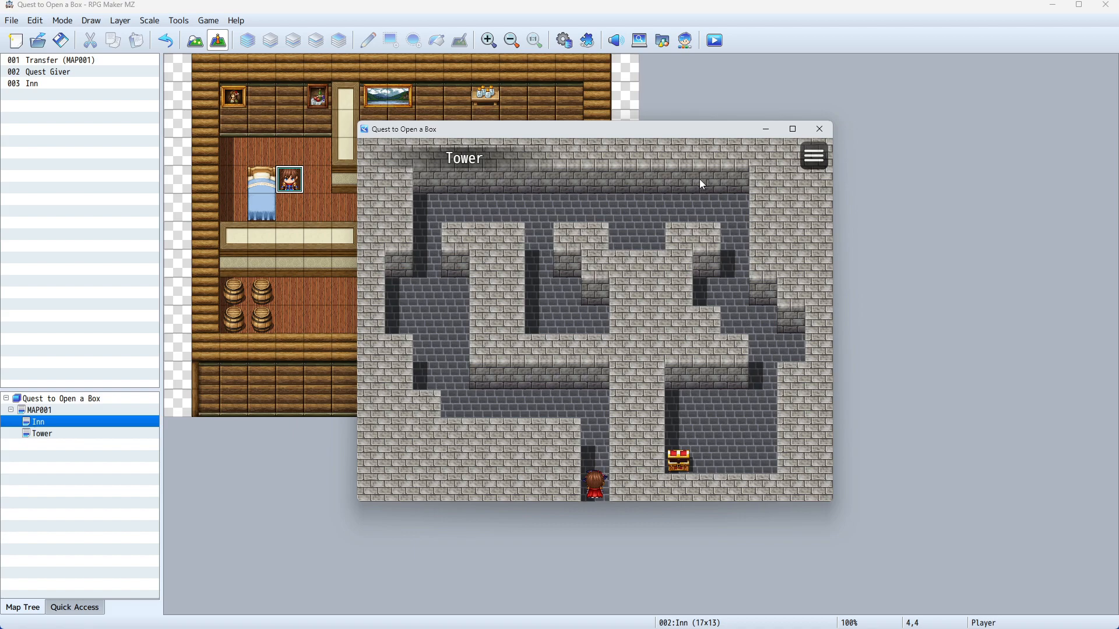
# Return from the Tower to the Inn, talk to the Quest Giver again, and dismiss the message.
pyautogui.press('Down')
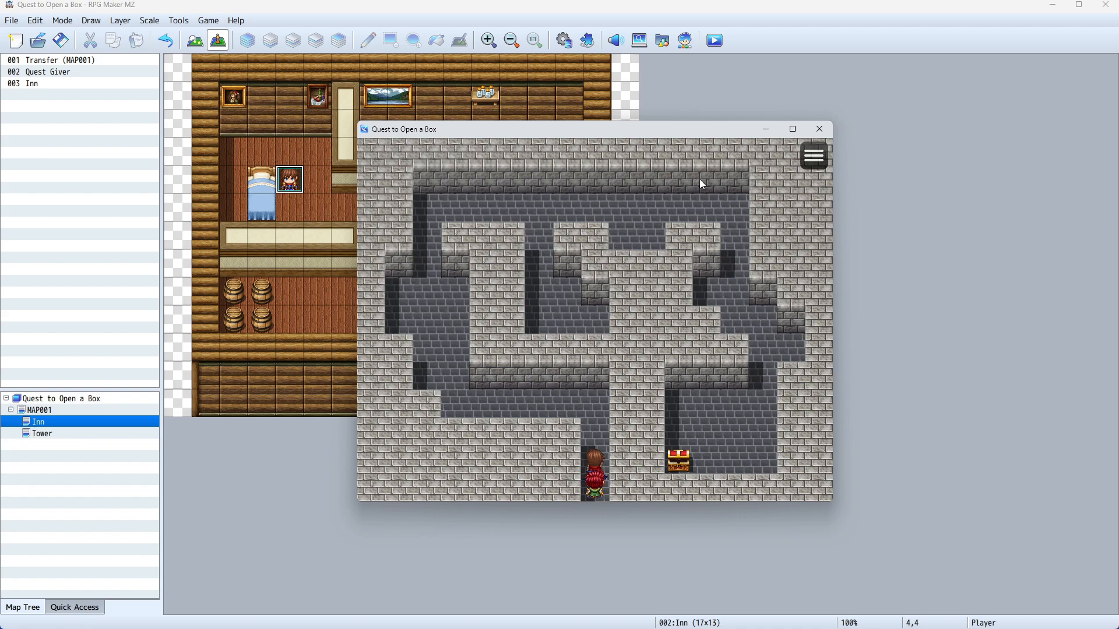
pyautogui.press('Down')
pyautogui.press('Right')
pyautogui.press('Up')
pyautogui.press('Right')
pyautogui.press('Return')
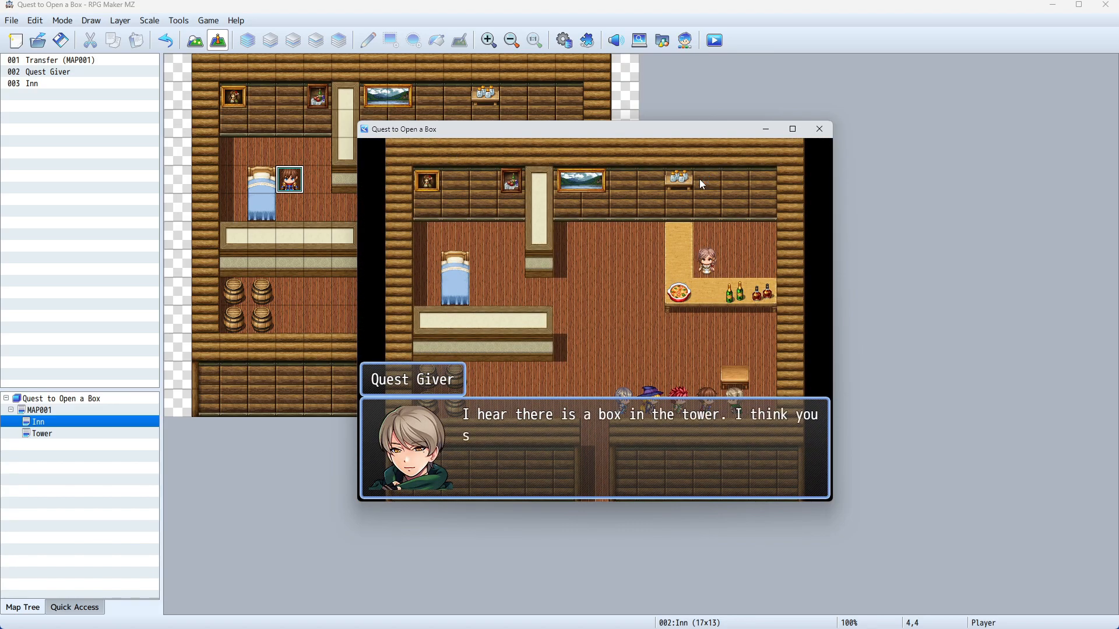
pyautogui.press('Return')
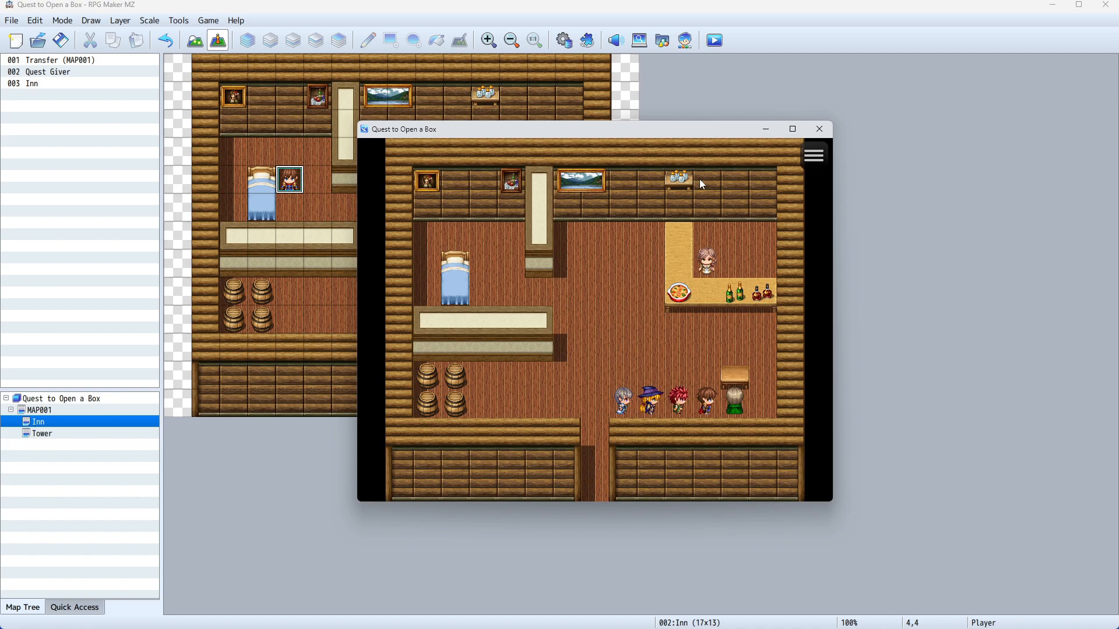